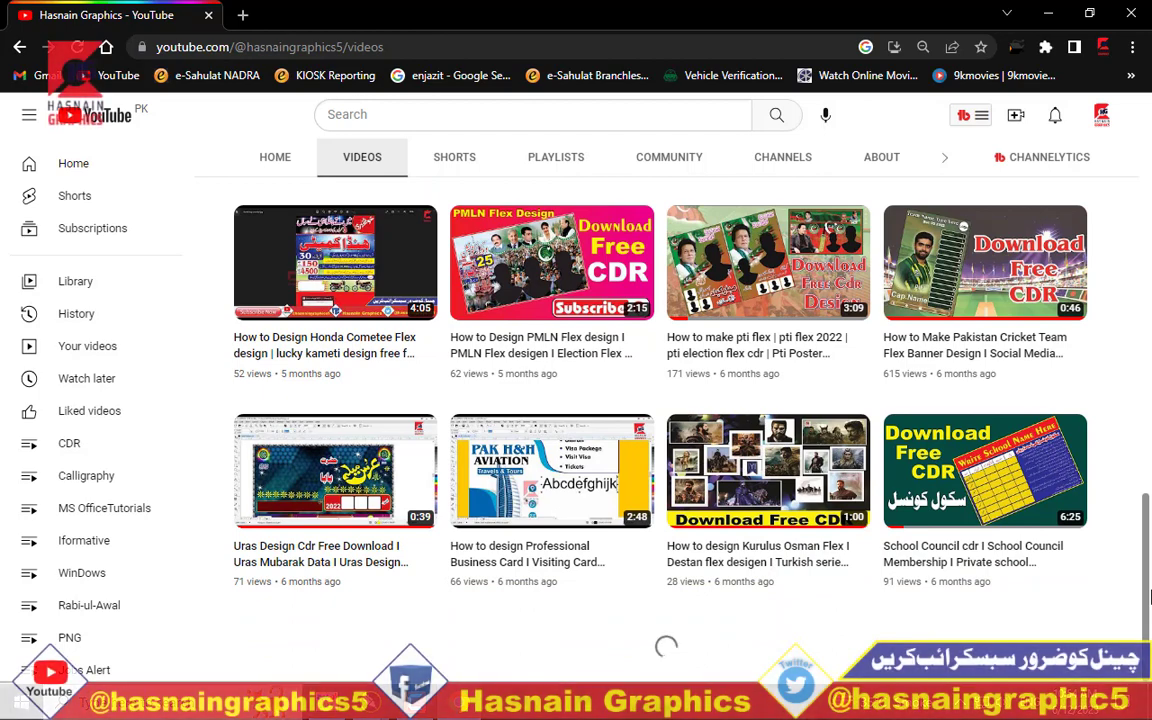
# - Switch from the browser to the Dawat e Islami.cdr drawing in CorelDRAW
pyautogui.scroll(-5, 1149, 597)
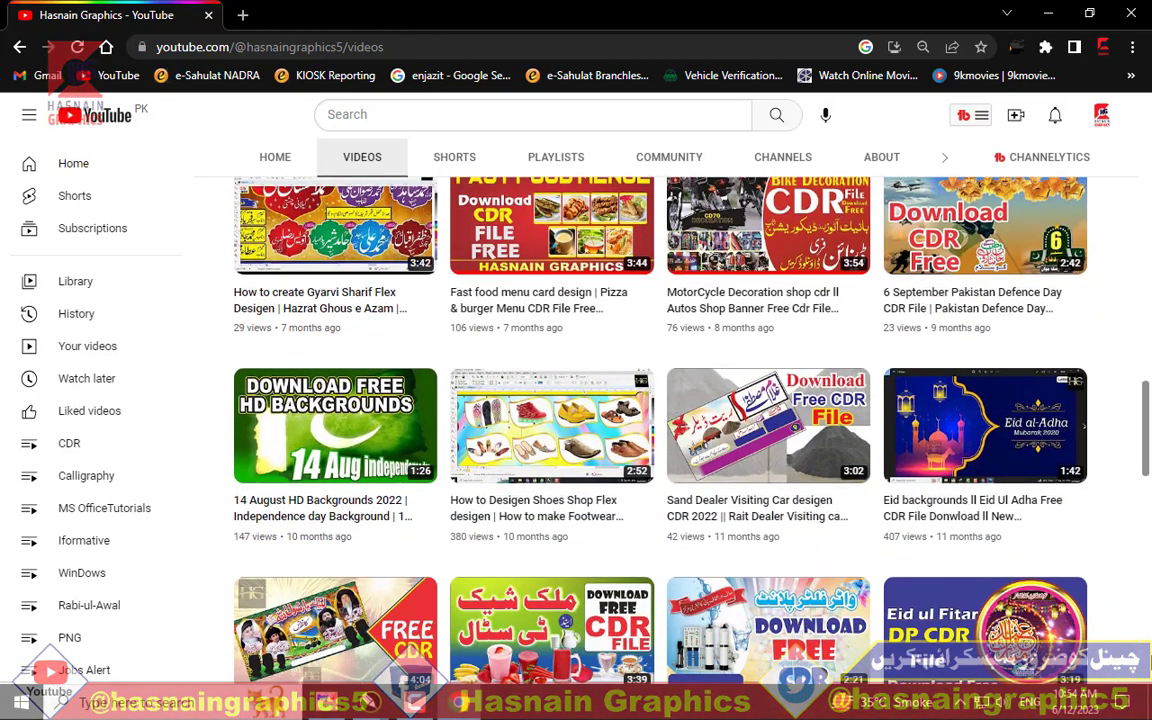
pyautogui.moveTo(370, 702)
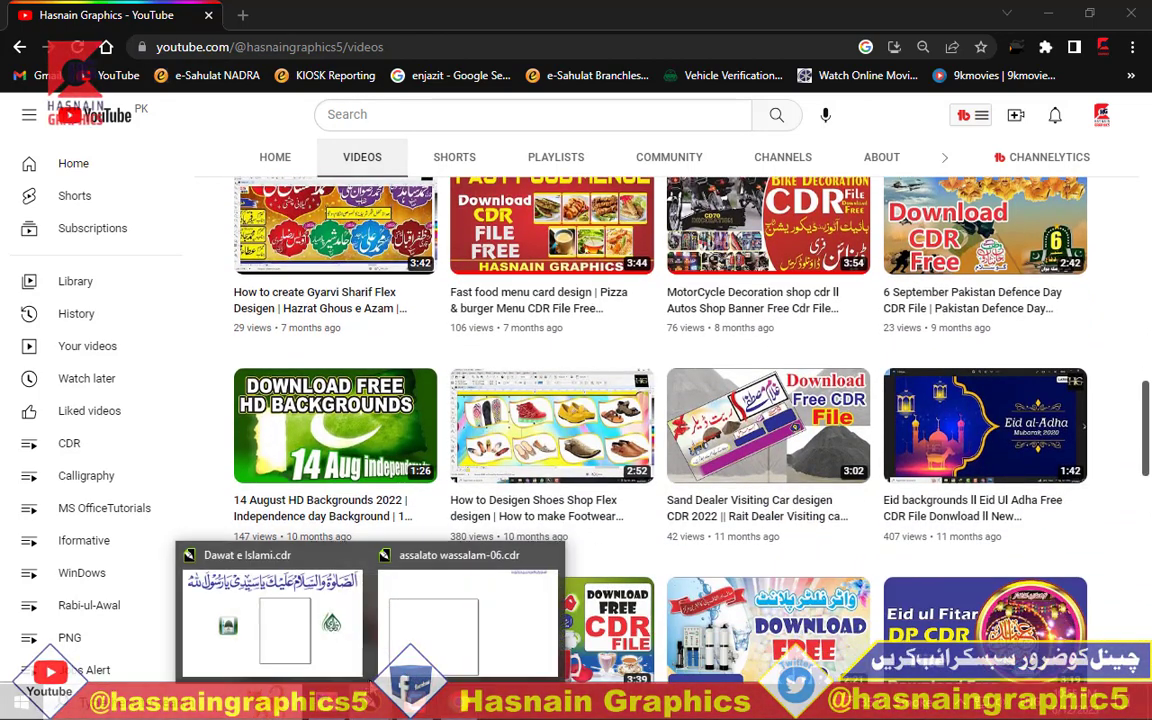
pyautogui.click(293, 604)
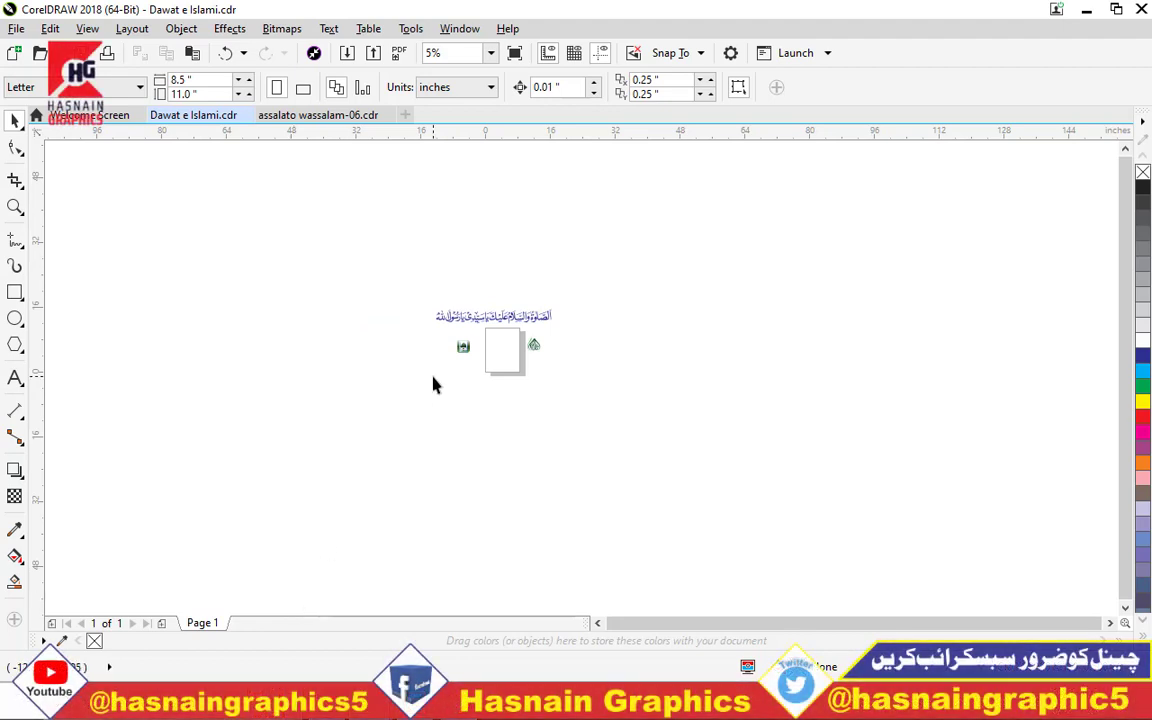
# - Scale the blue Arabic calligraphy above the page down to about 3.75 in wide by 0.46 in high
pyautogui.press('z')
pyautogui.moveTo(404, 295); pyautogui.dragTo(580, 393)
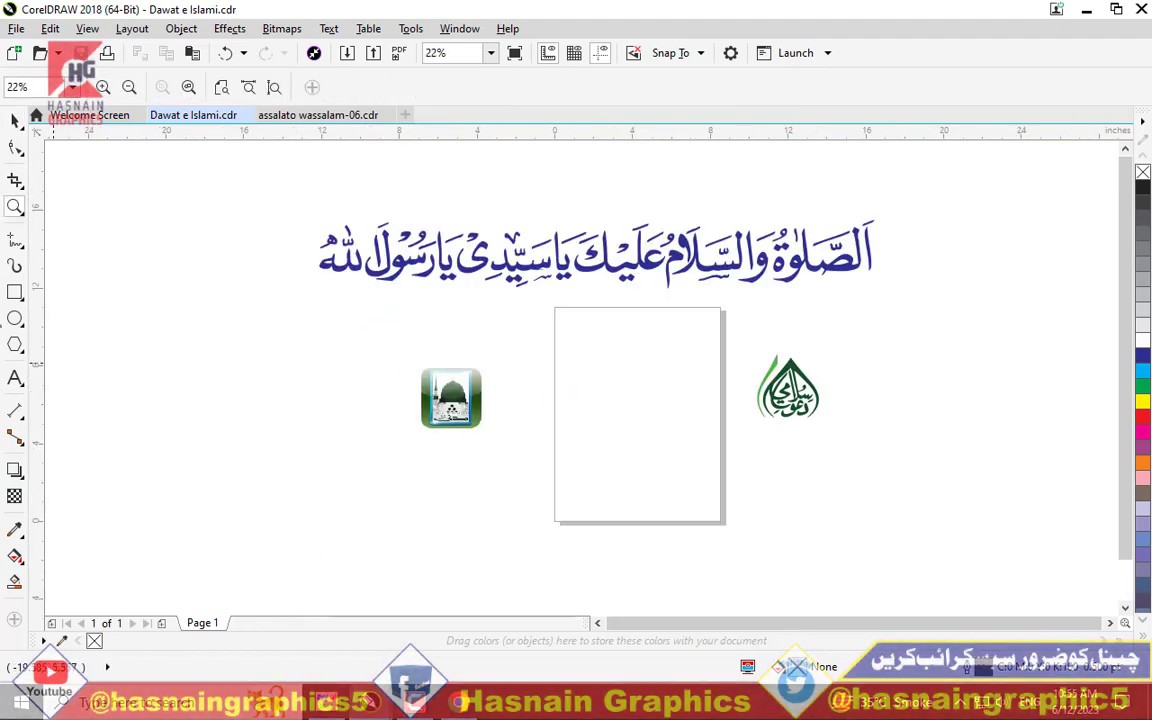
pyautogui.press('space')
pyautogui.click(330, 242)
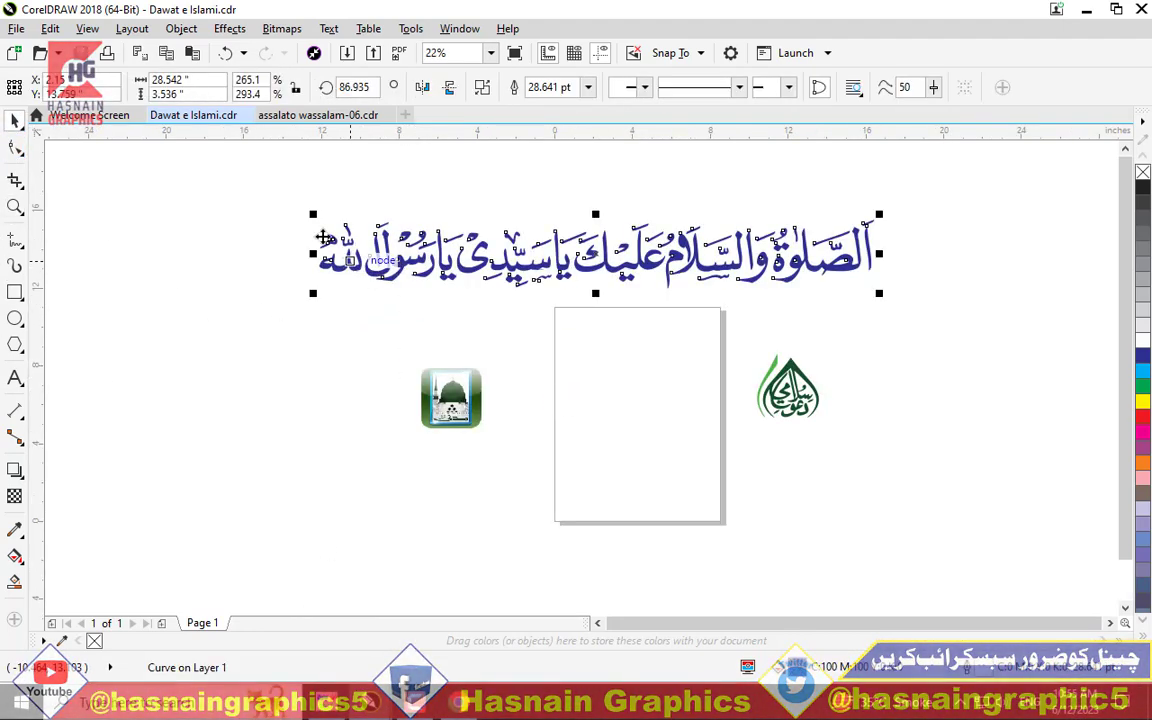
pyautogui.moveTo(319, 206); pyautogui.dragTo(548, 195)
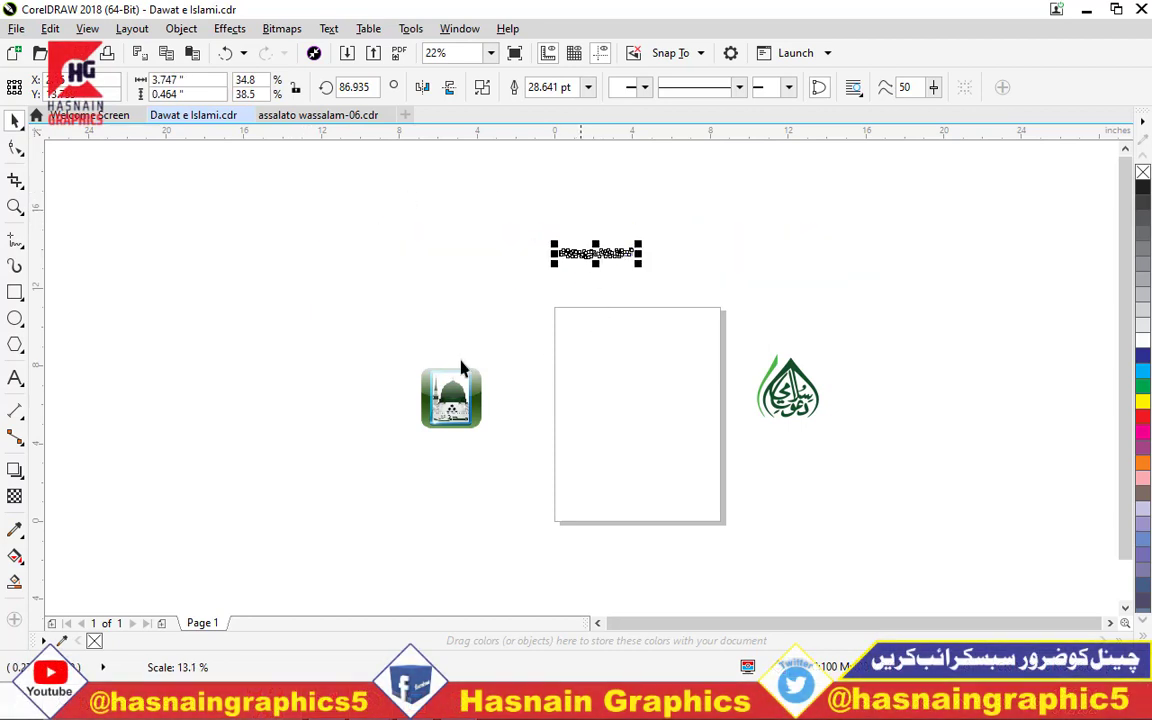
# - Draw a rectangle about 7.73 by 10.23 in just inside the page borders
pyautogui.click(15, 292)
pyautogui.moveTo(563, 316); pyautogui.dragTo(722, 522)
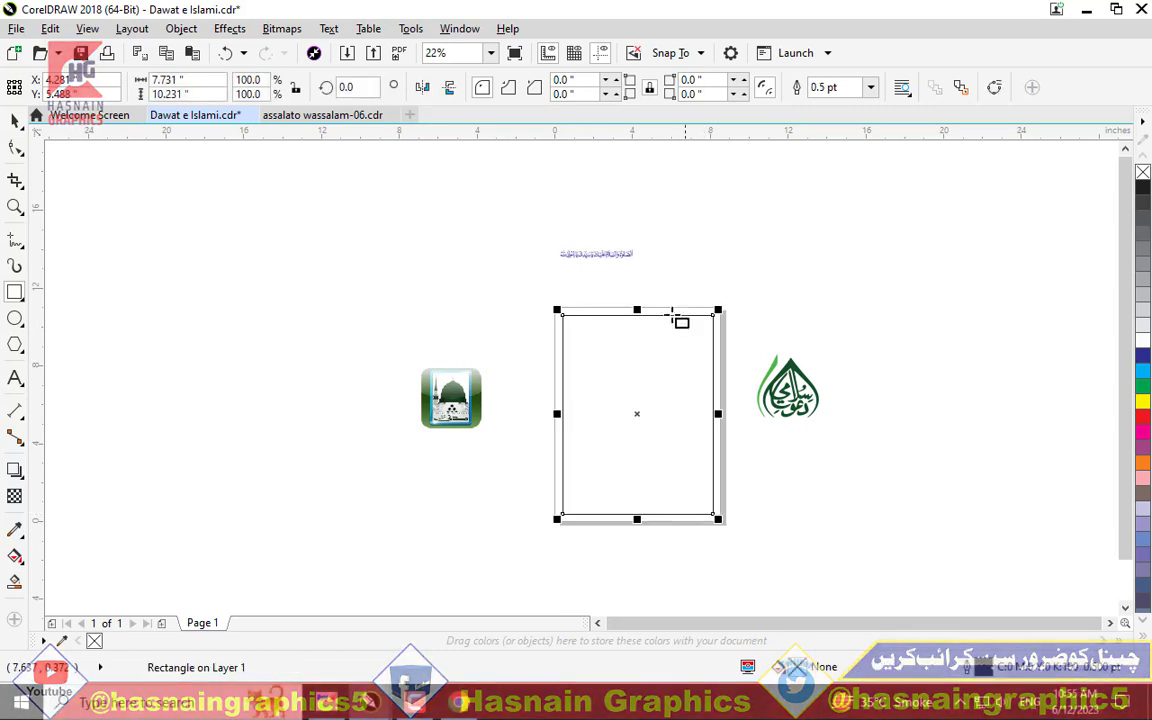
pyautogui.scroll(2, 560, 245)
pyautogui.click(13, 122)
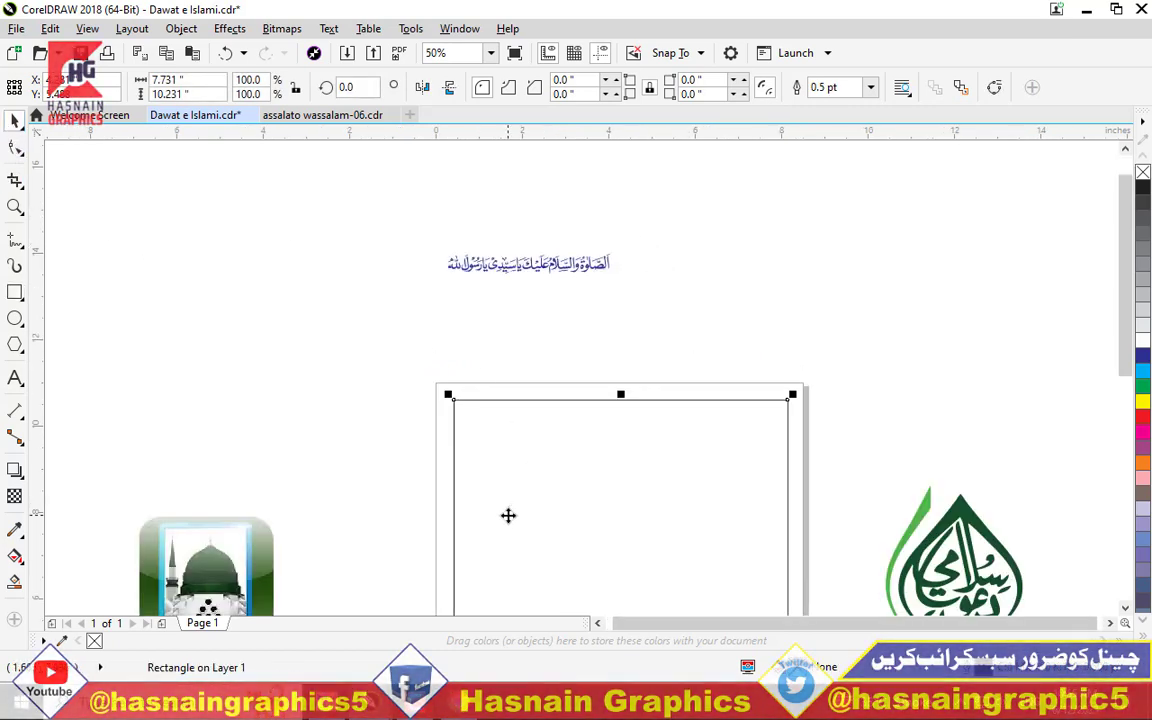
# - Draw a wide ellipse across the upper part of the page and enlarge it to about 9.78 by 6.48 in
pyautogui.click(15, 318)
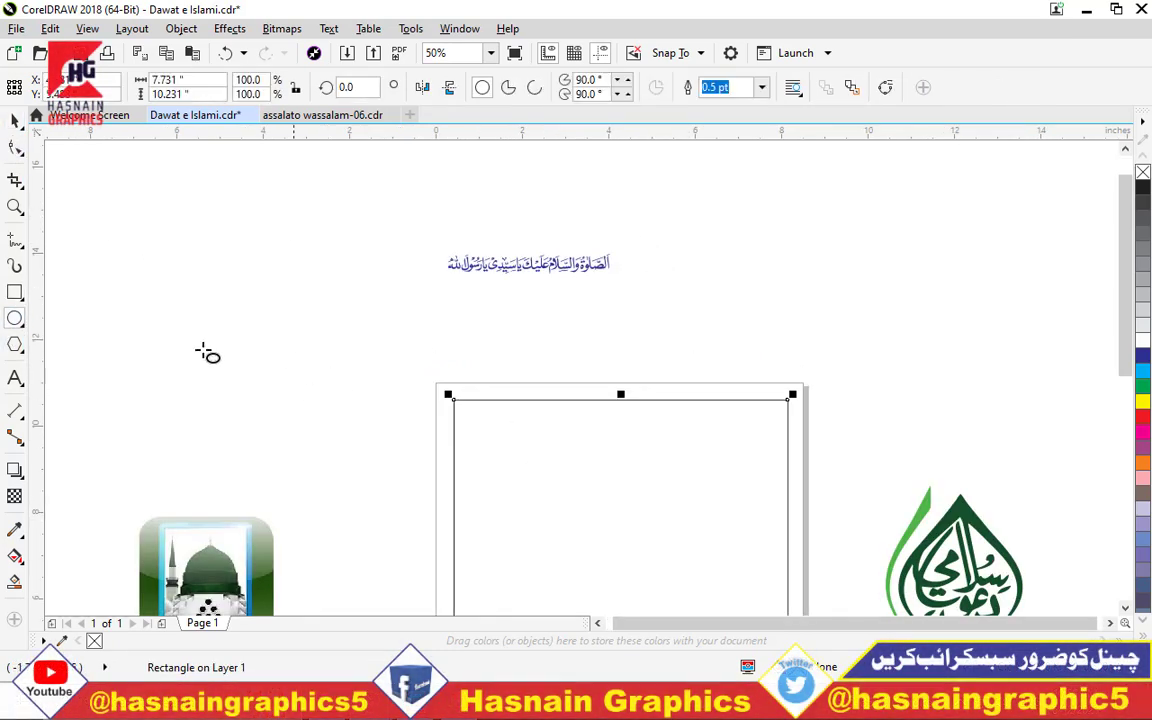
pyautogui.moveTo(387, 334); pyautogui.dragTo(775, 592)
pyautogui.scroll(-1, 600, 388)
pyautogui.scroll(1, 620, 395)
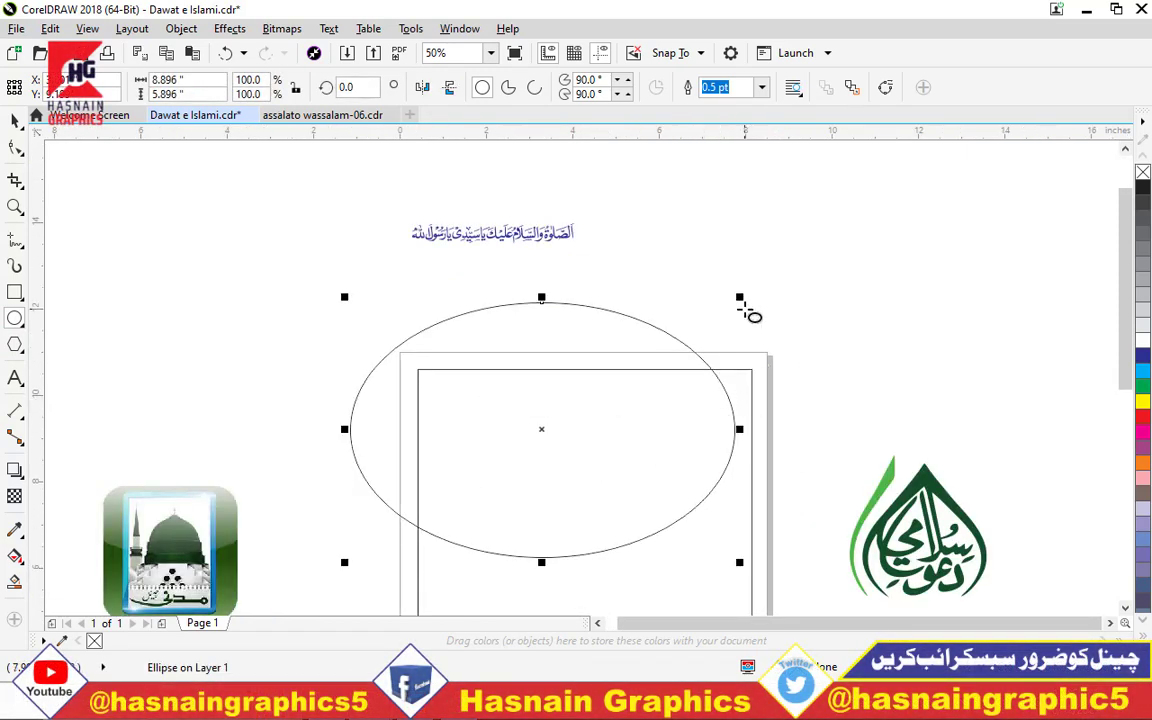
pyautogui.moveTo(742, 298); pyautogui.dragTo(780, 271)
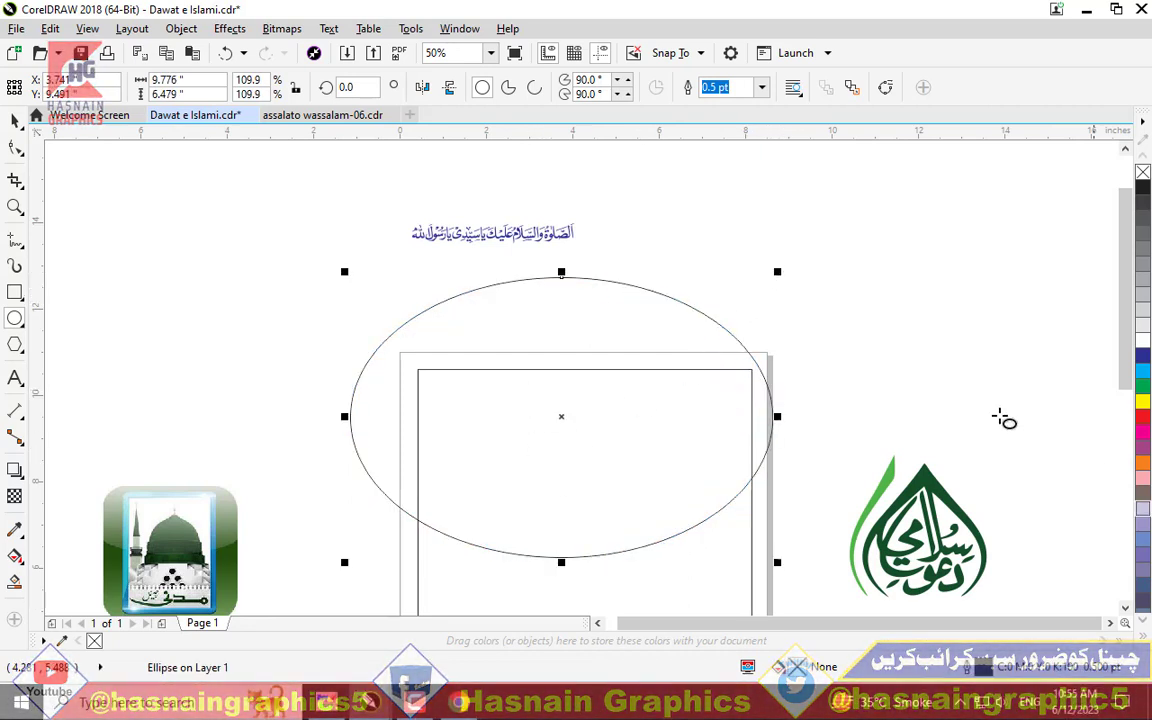
# - Remove the ellipse's outline and fill it with the dark green #125028 sampled from the leaf-shaped green logo
pyautogui.click(1143, 389)
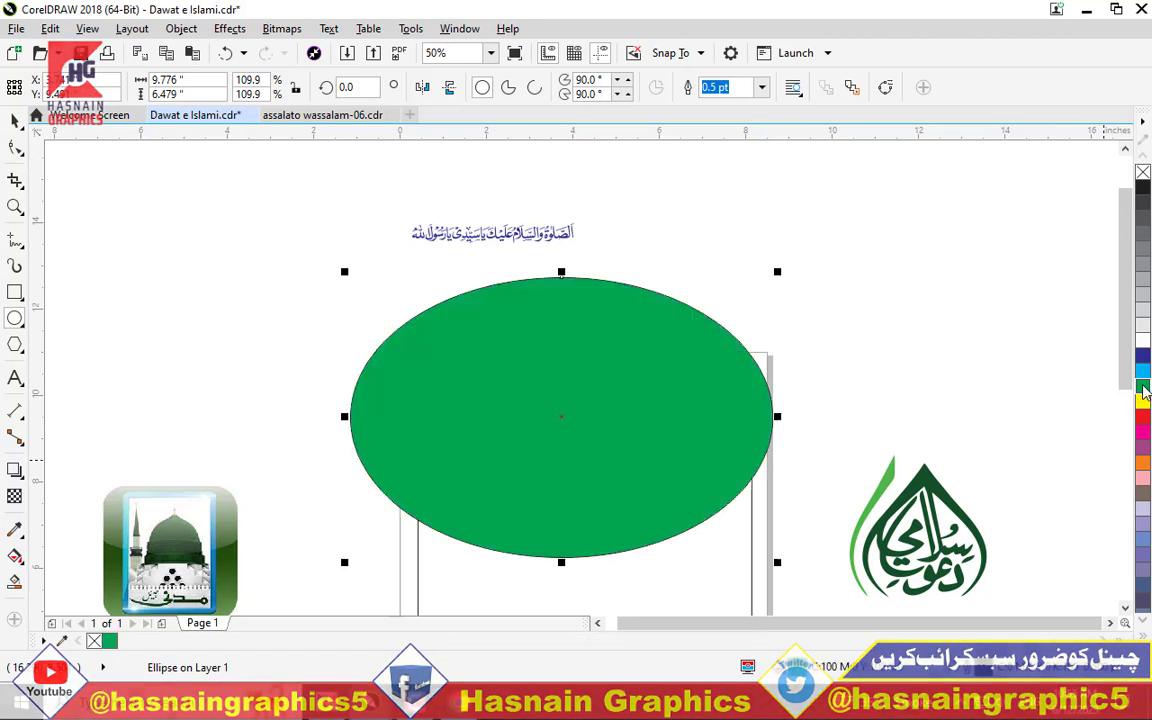
pyautogui.rightClick(1142, 176)
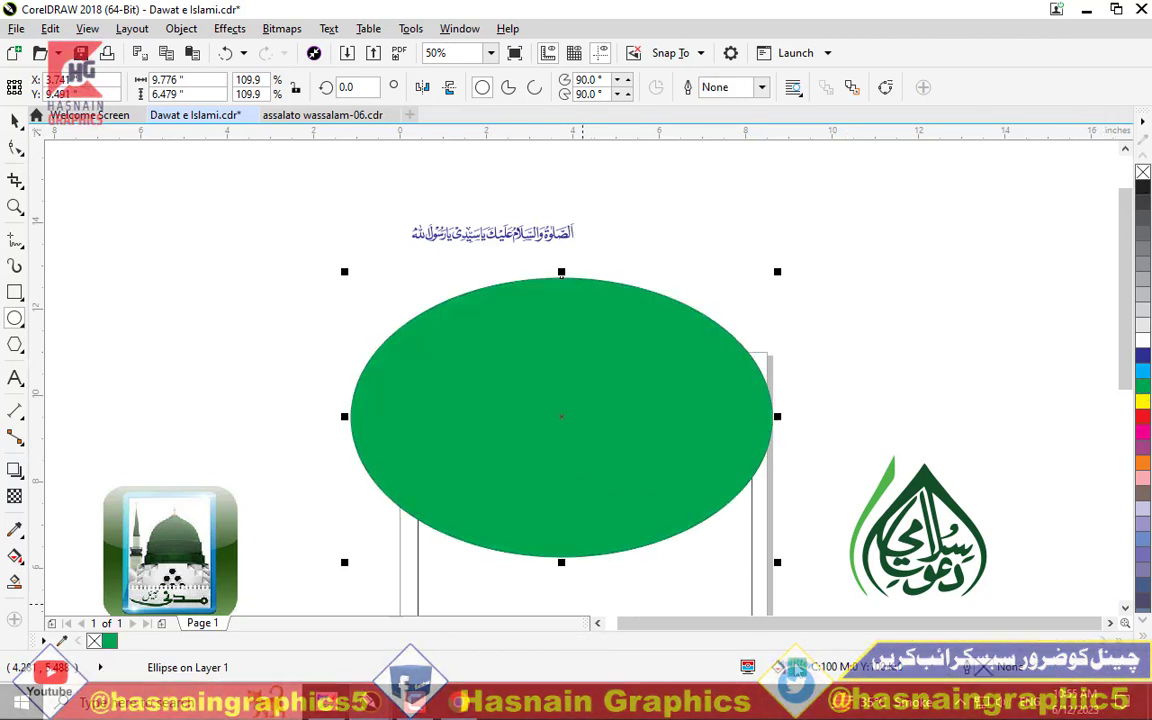
pyautogui.hotkey('shift', 'F11')
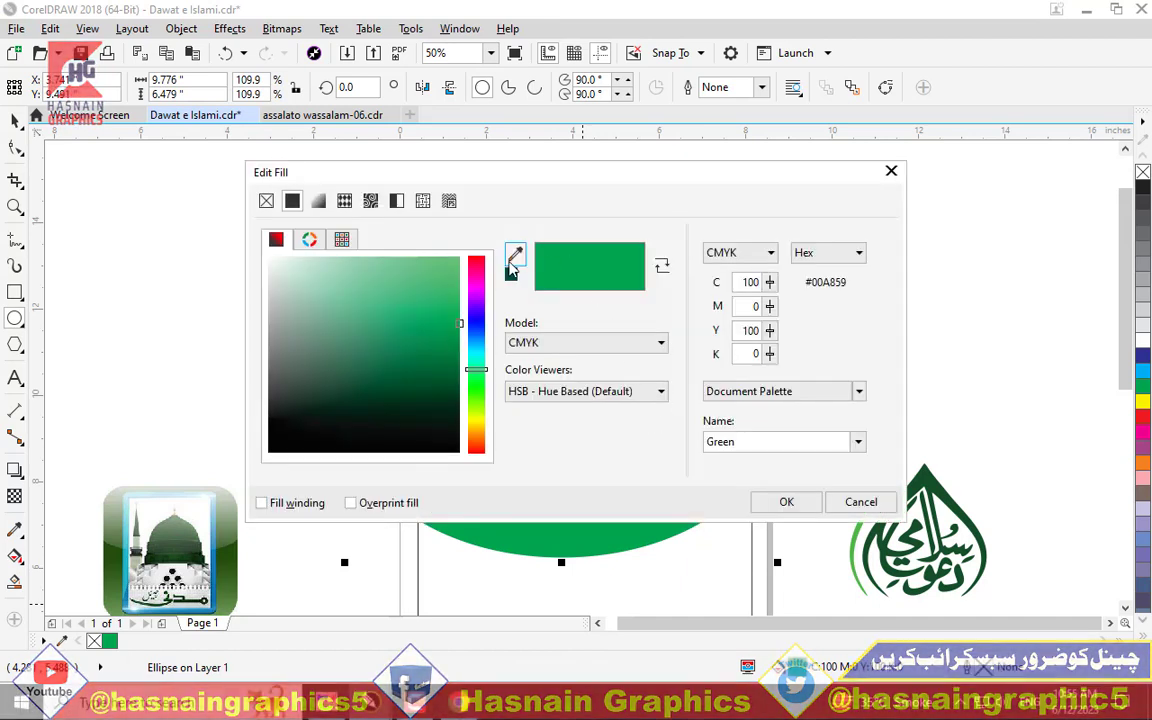
pyautogui.click(515, 253)
pyautogui.click(945, 540)
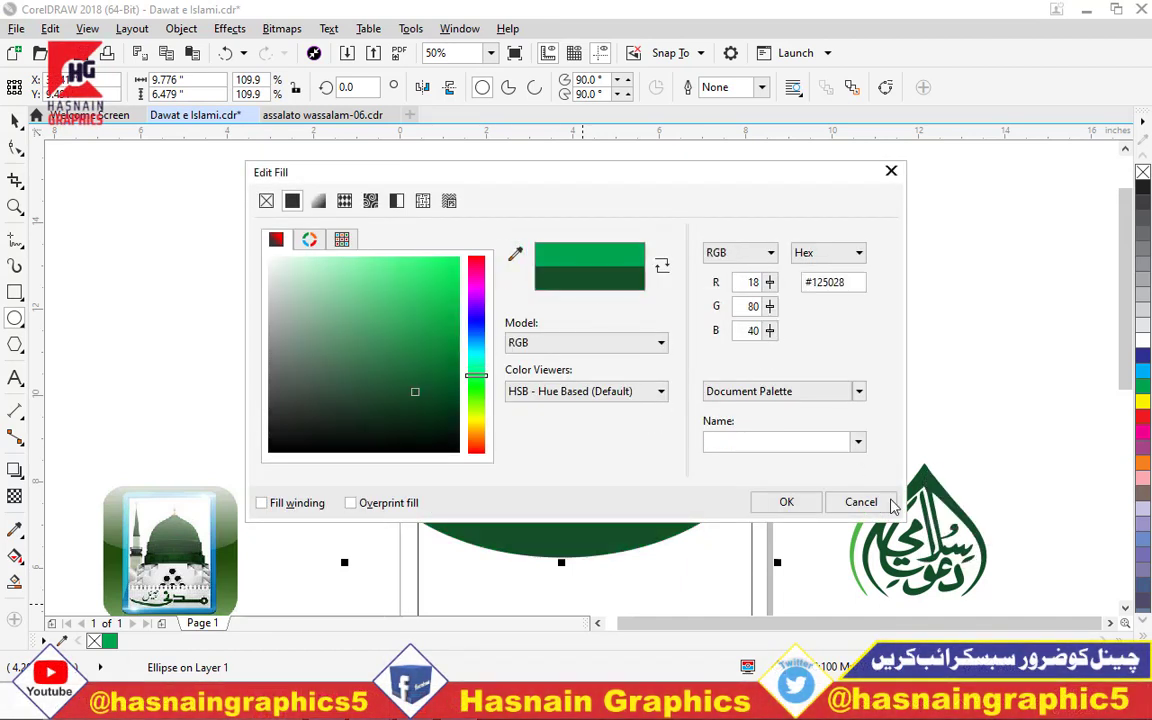
pyautogui.click(786, 502)
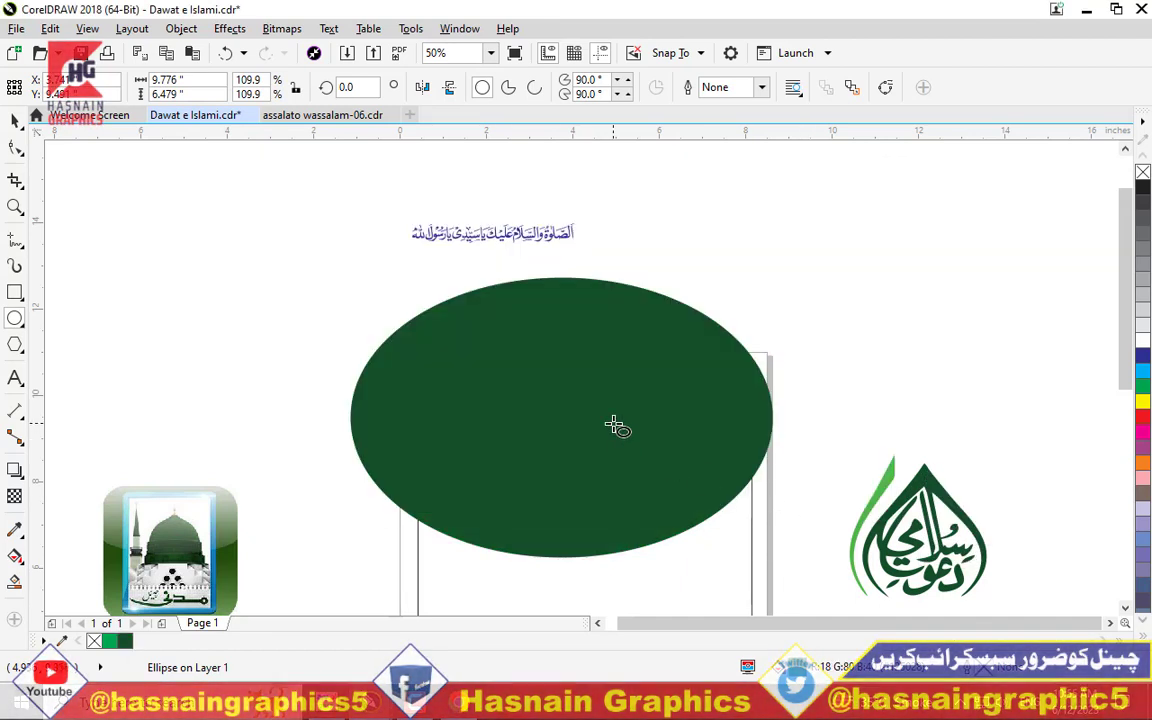
# - Make a slightly smaller copy of the dark green ellipse, about 9.49 by 6.29 in, on top of the original
pyautogui.moveTo(614, 424); pyautogui.dragTo(627, 438)
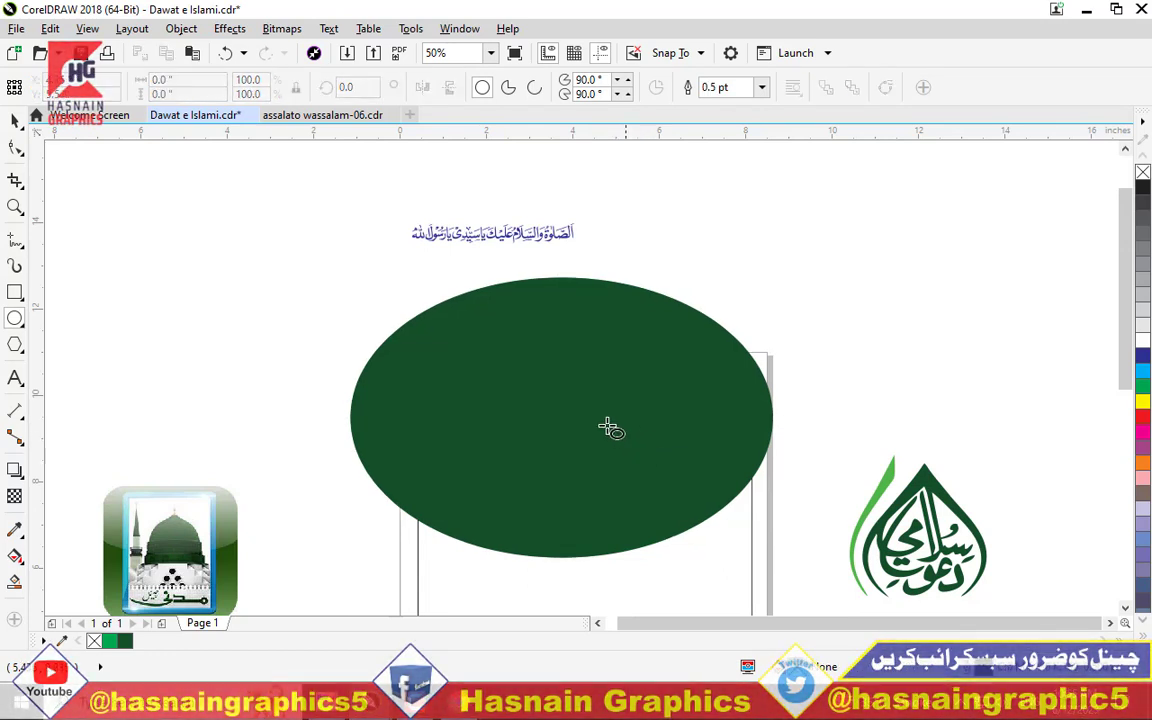
pyautogui.click(551, 385)
pyautogui.moveTo(780, 567); pyautogui.dragTo(770, 558)
pyautogui.hotkey('ctrl', 'z')
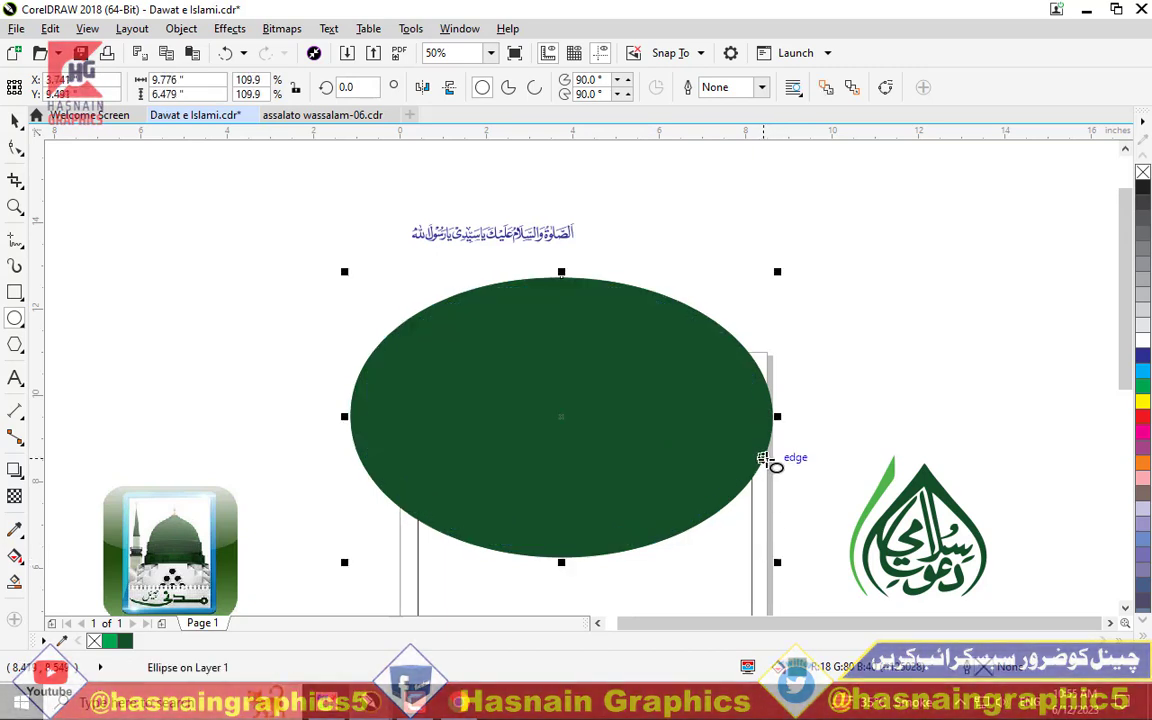
# - Try a yellow fill on the larger ellipse behind the green copy
pyautogui.click(1143, 402)
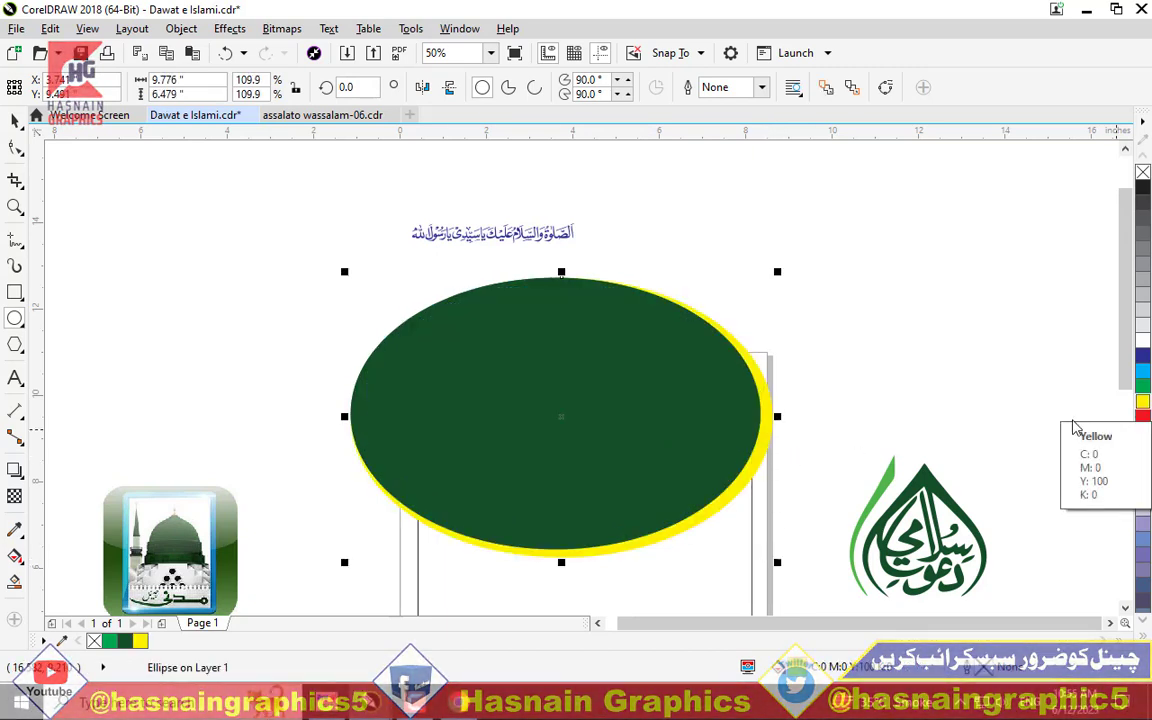
pyautogui.click(391, 442)
pyautogui.click(418, 421)
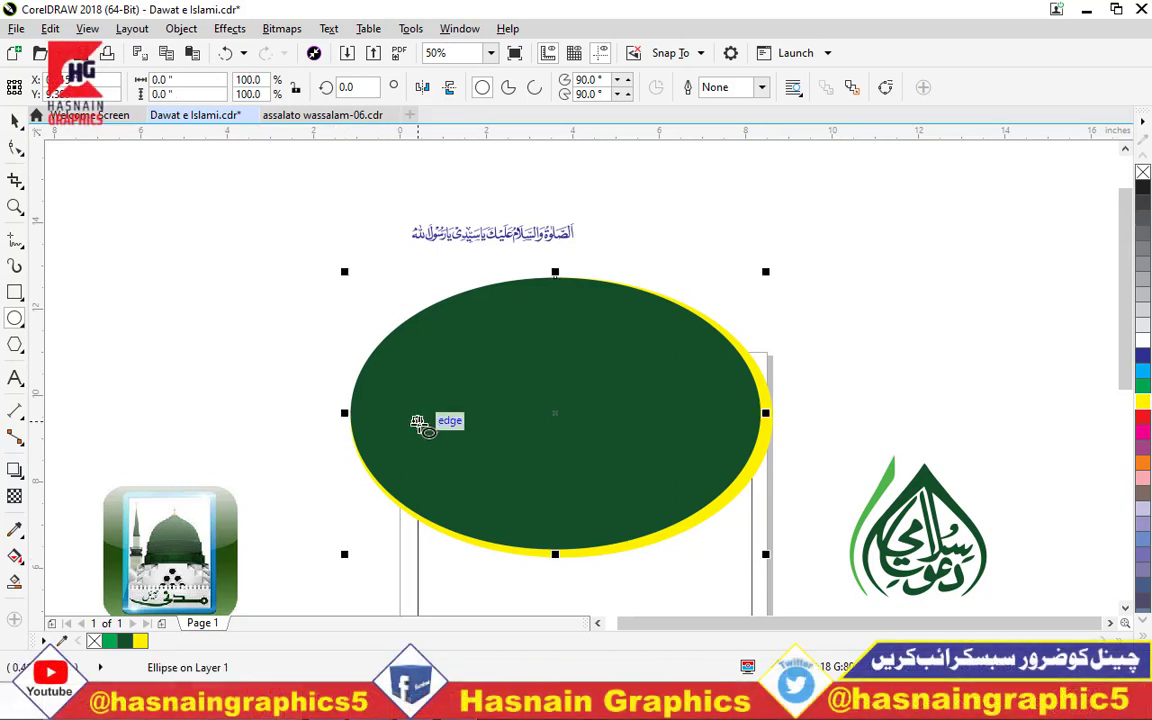
# - Fill the larger rear ellipse with the C100 M100 Y100 K100 black
pyautogui.click(753, 476)
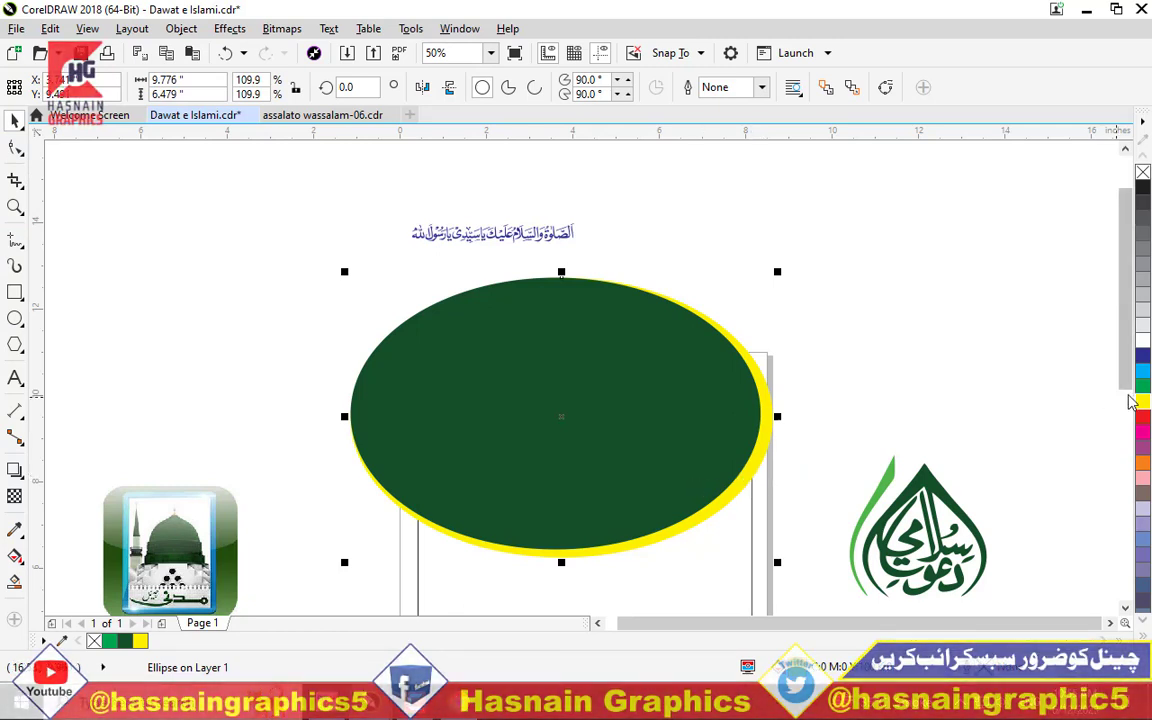
pyautogui.click(1142, 189)
pyautogui.scroll(-5, 1143, 590)
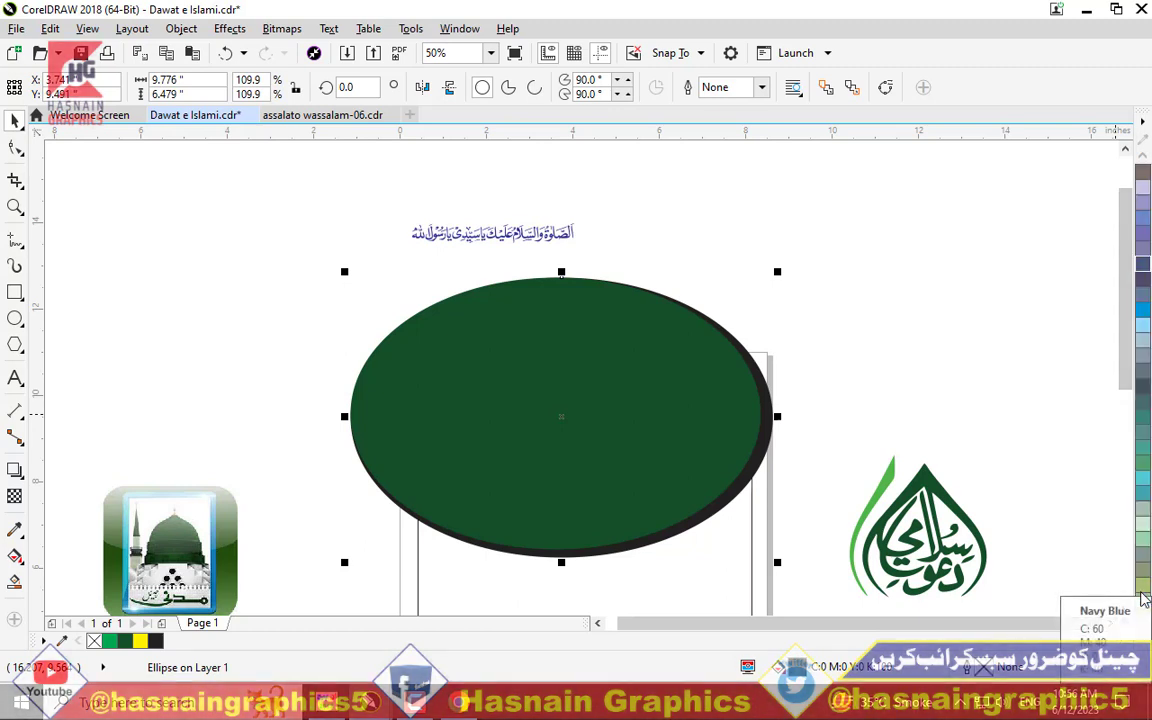
pyautogui.scroll(-5, 1145, 575)
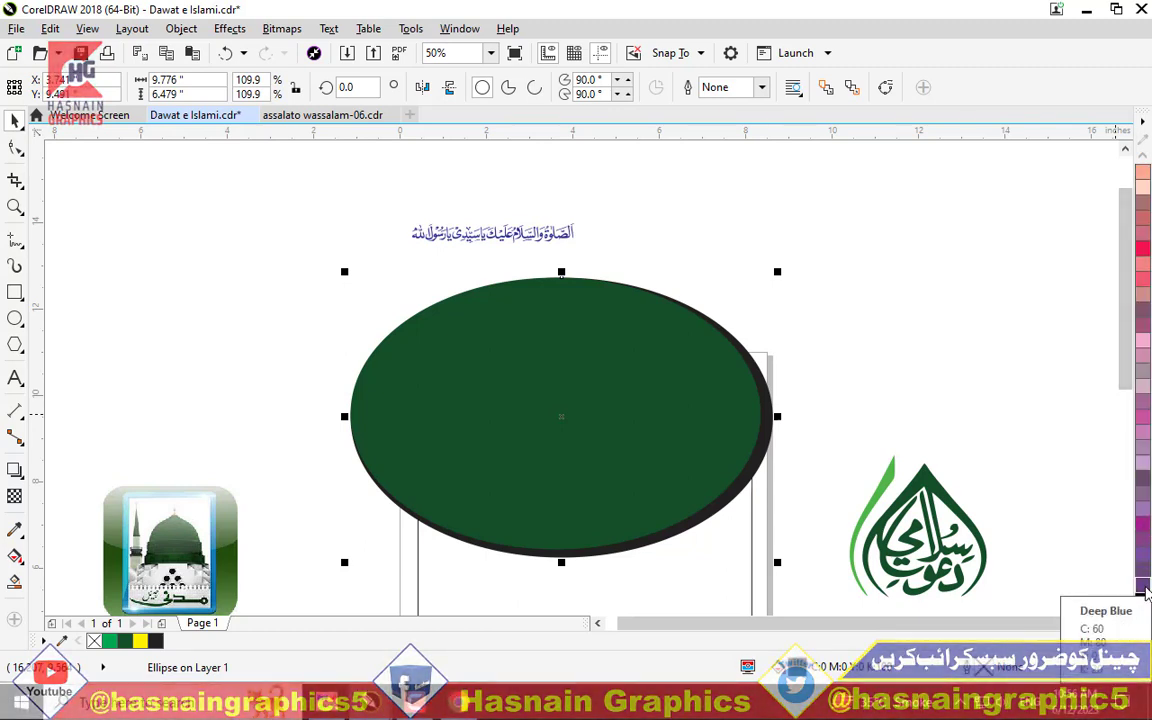
pyautogui.click(1142, 594)
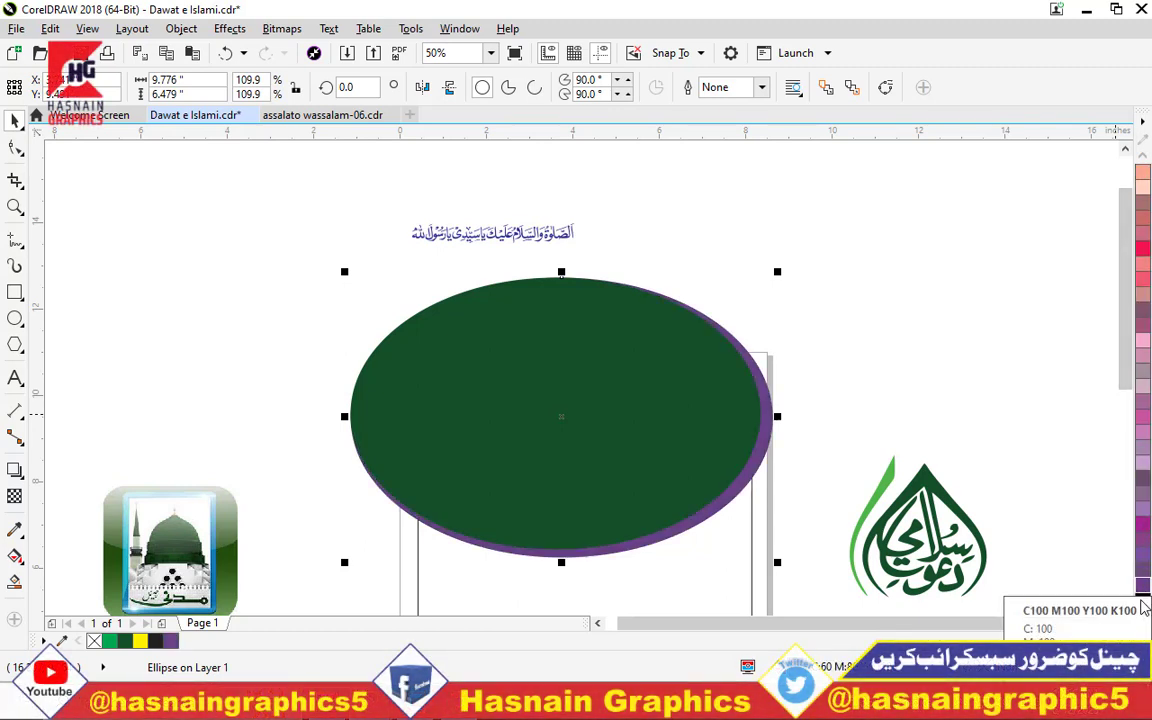
pyautogui.click(1143, 603)
# - Give the black ellipse a yellow outline and make that outline thicker
pyautogui.scroll(5, 1143, 485)
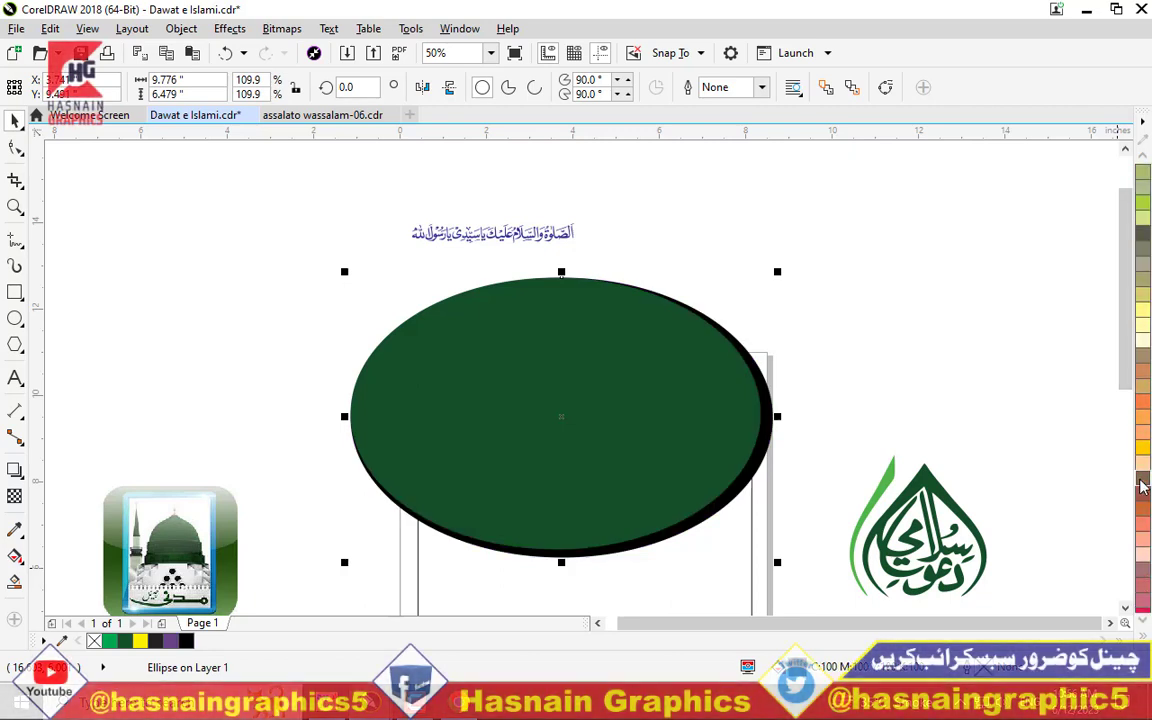
pyautogui.scroll(5, 1143, 470)
pyautogui.rightClick(1143, 402)
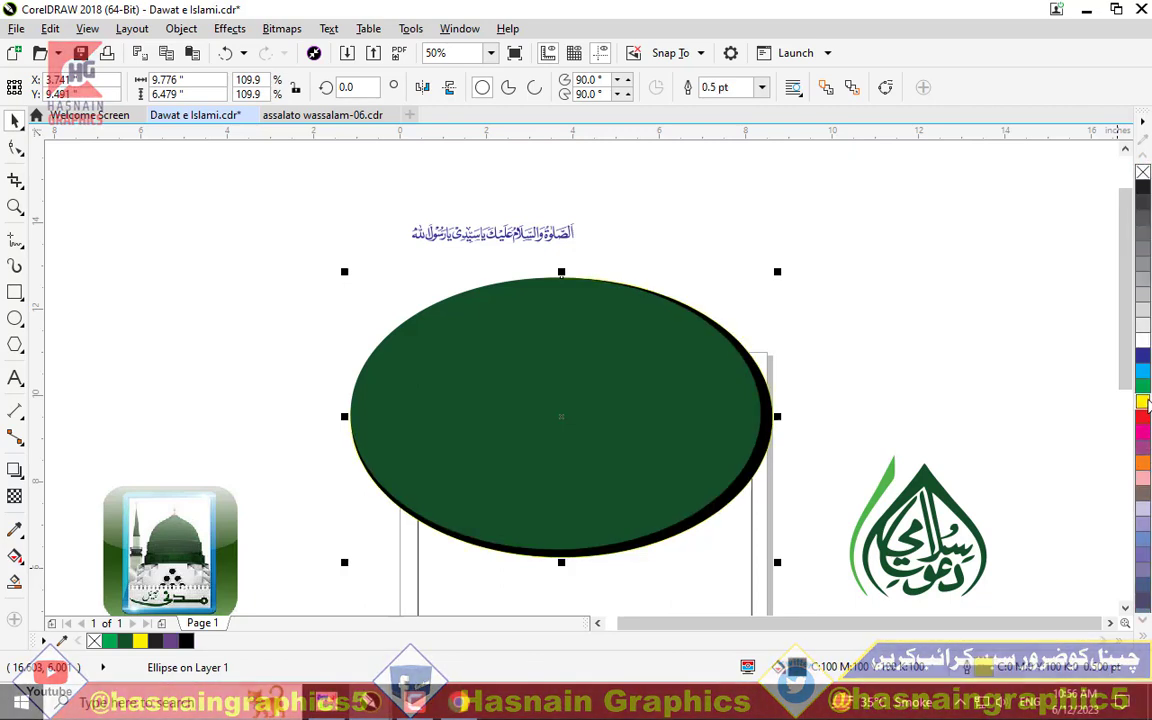
pyautogui.press('F12')
pyautogui.press('Escape')
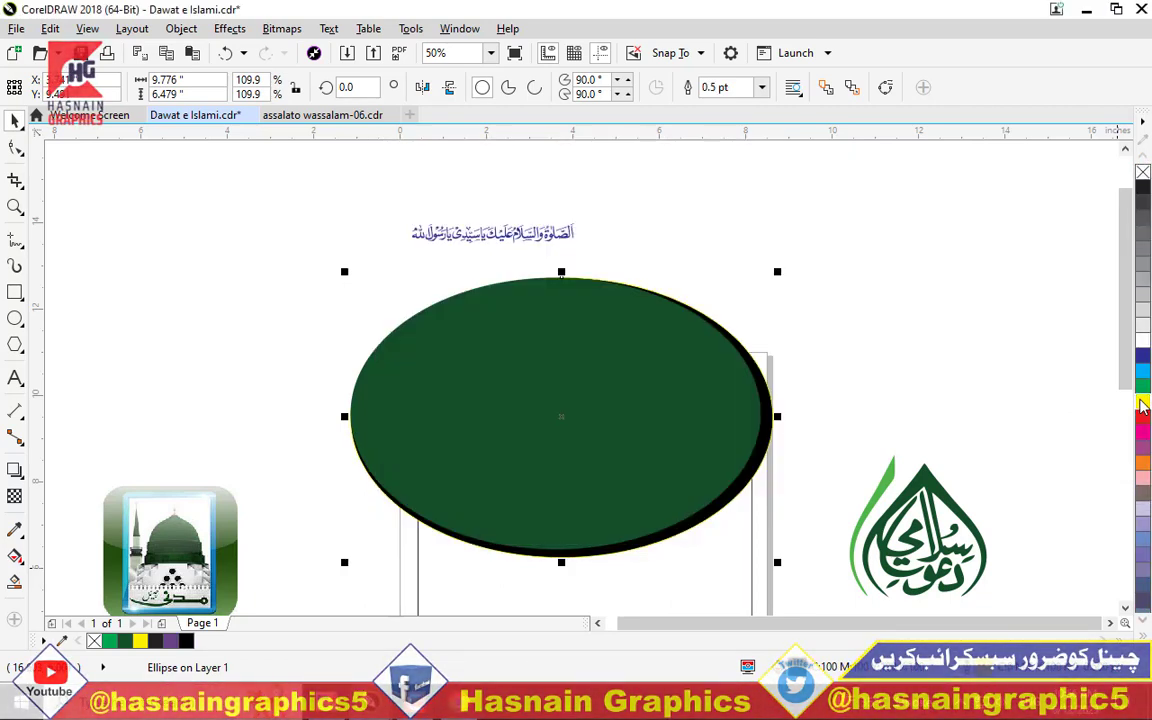
# - Rotate the green ellipse about 2.7° and shift it slightly down and to the right inside the yellow-outlined ellipse
pyautogui.click(509, 431)
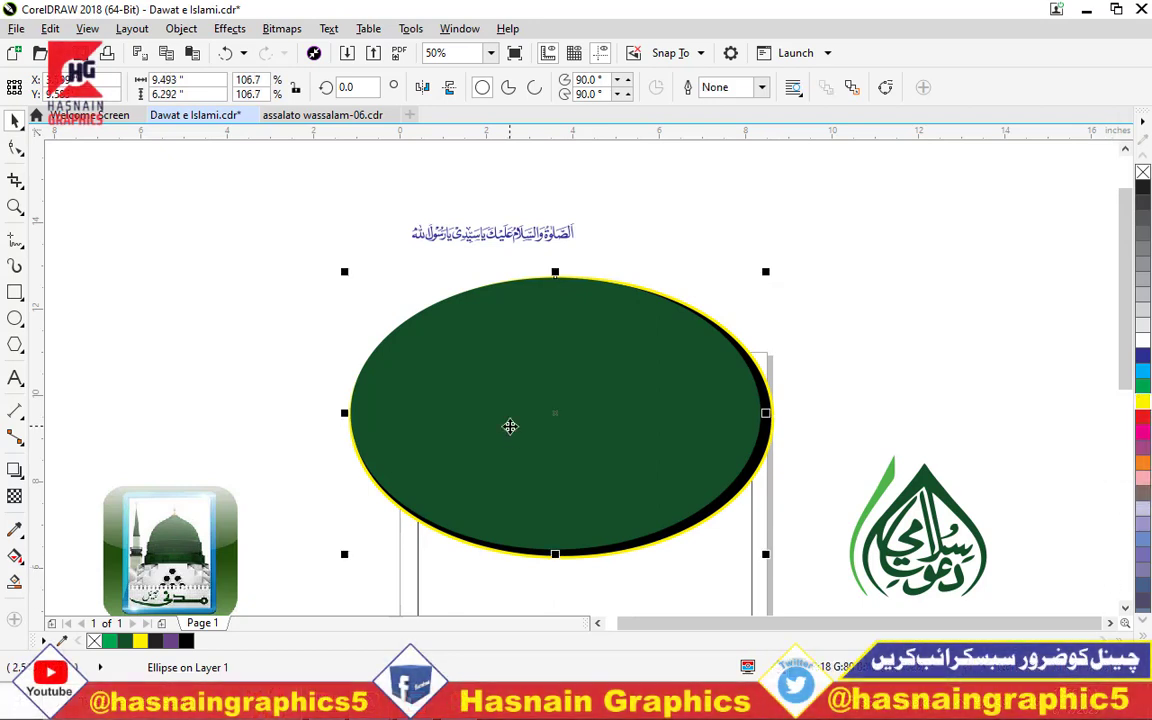
pyautogui.press('Right')
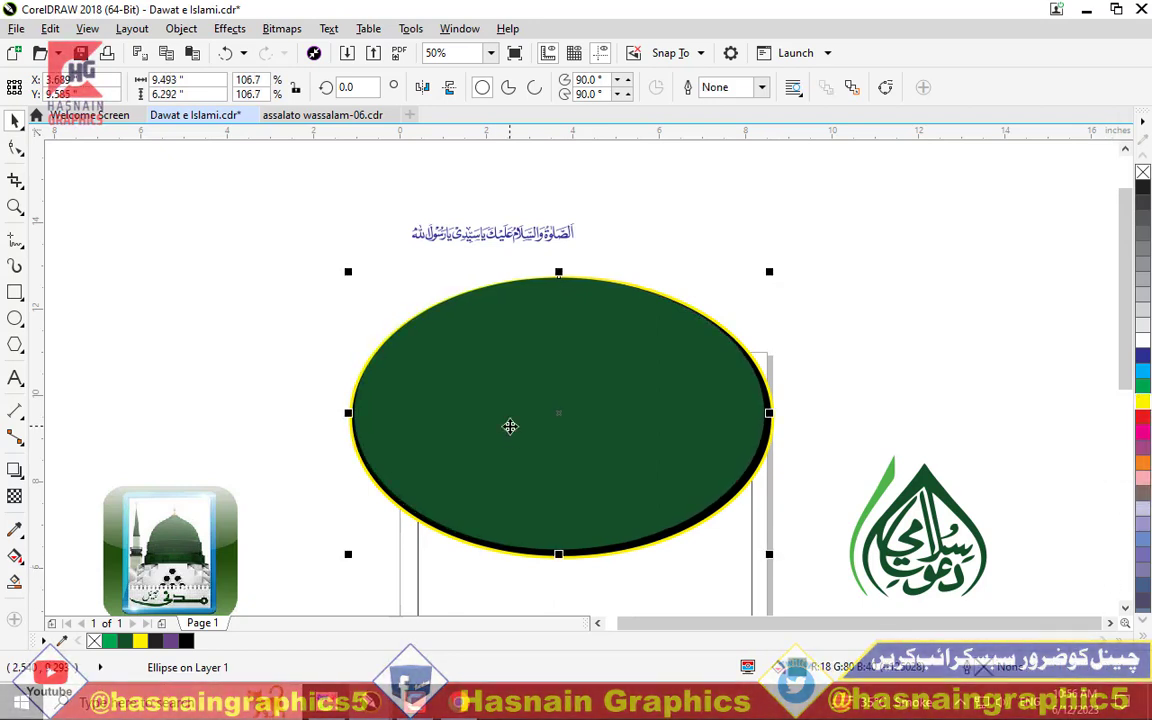
pyautogui.click(510, 426)
pyautogui.moveTo(343, 557); pyautogui.dragTo(355, 569)
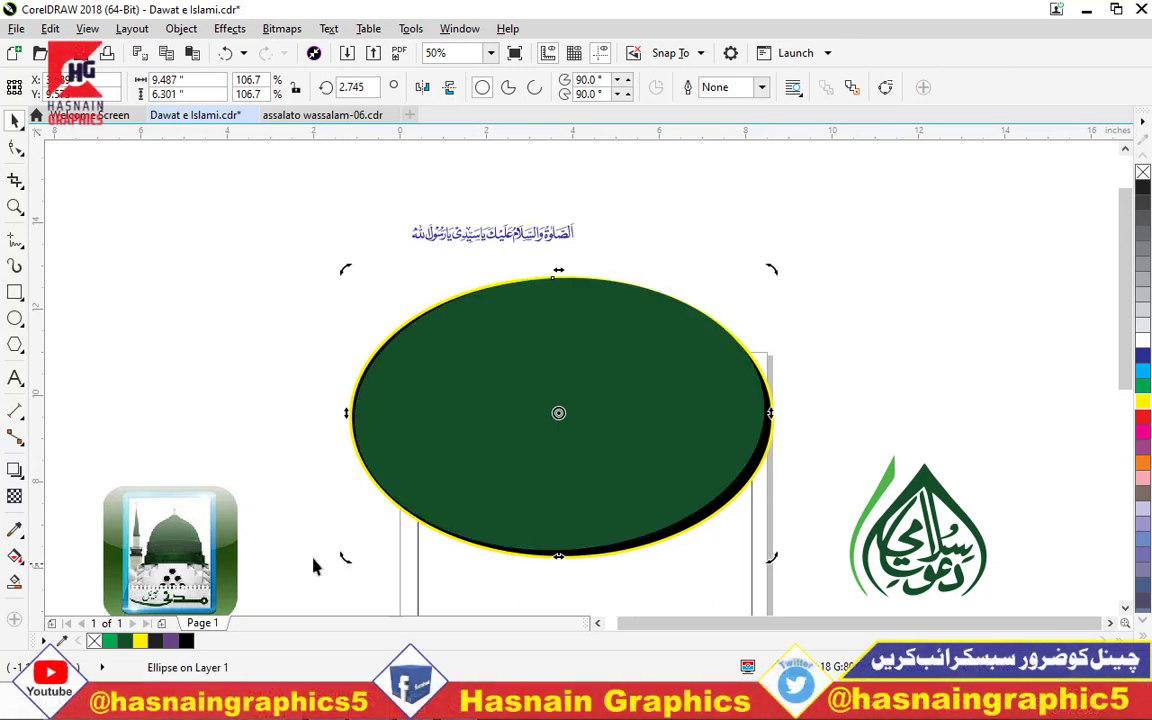
pyautogui.moveTo(279, 267); pyautogui.dragTo(752, 568)
pyautogui.click(633, 416)
pyautogui.moveTo(632, 416); pyautogui.dragTo(635, 432)
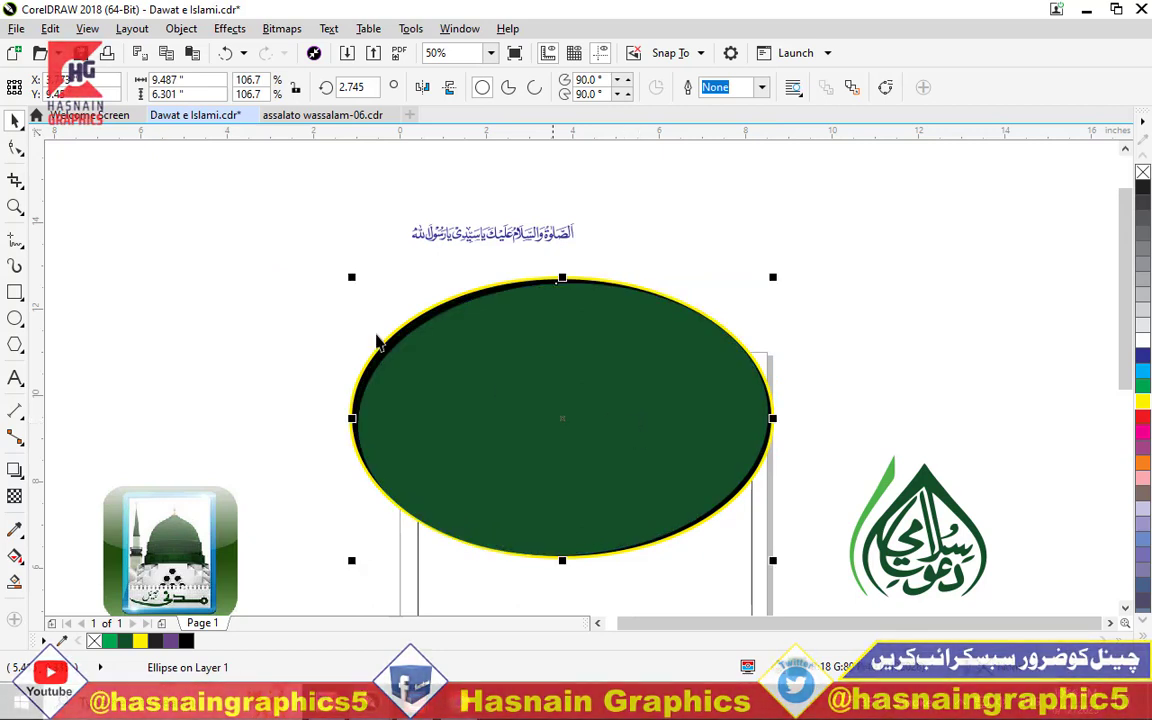
# - Select both ellipses and PowerClip them inside the page rectangle
pyautogui.click(258, 273)
pyautogui.moveTo(258, 273); pyautogui.dragTo(823, 586)
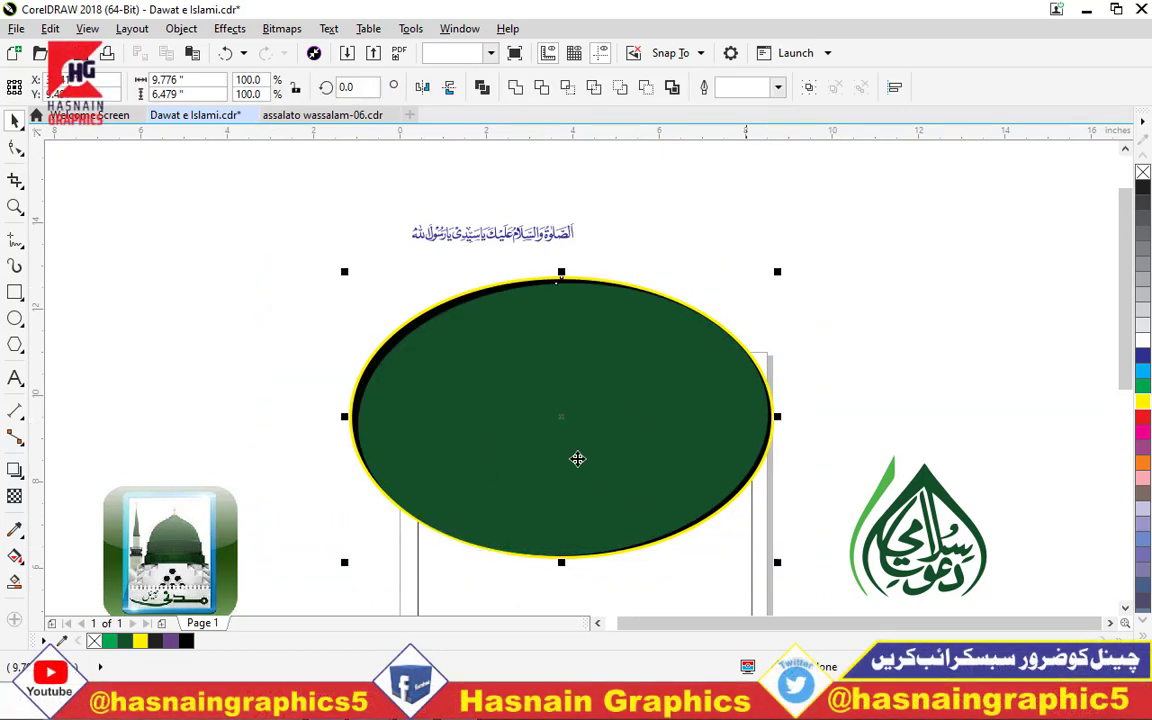
pyautogui.rightClick(591, 370)
pyautogui.click(640, 238)
pyautogui.click(712, 558)
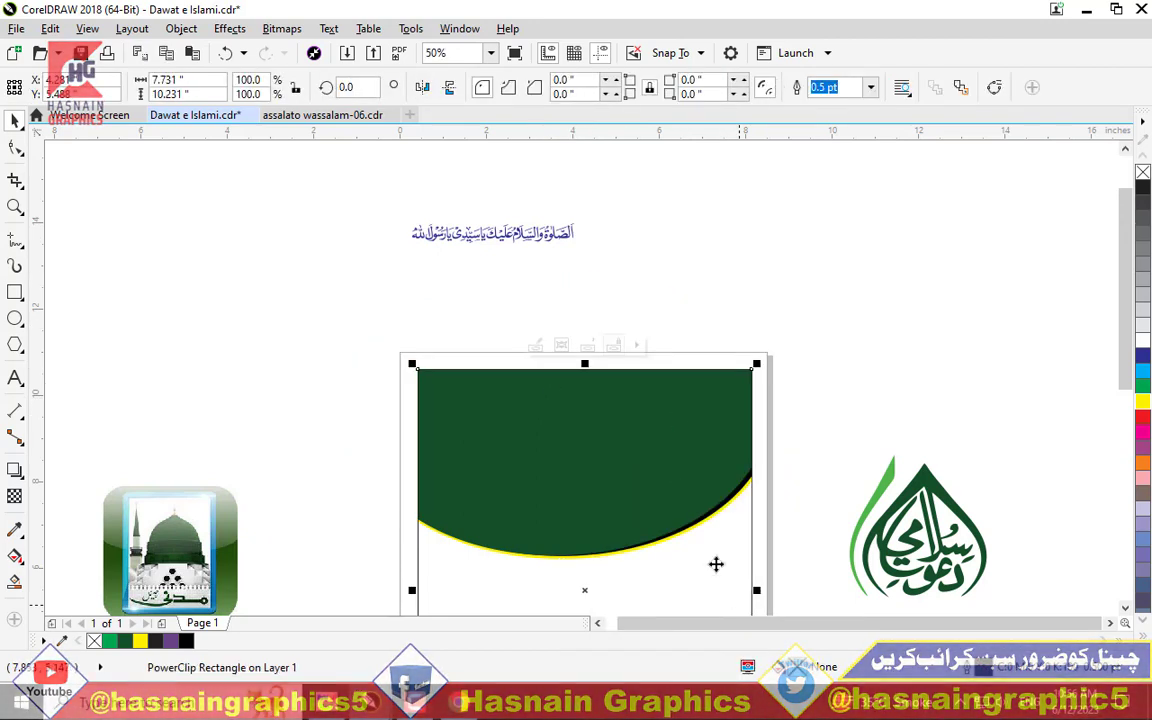
# - Move the Arabic calligraphy onto the green header, centred near the rectangle's top edge
pyautogui.click(481, 247)
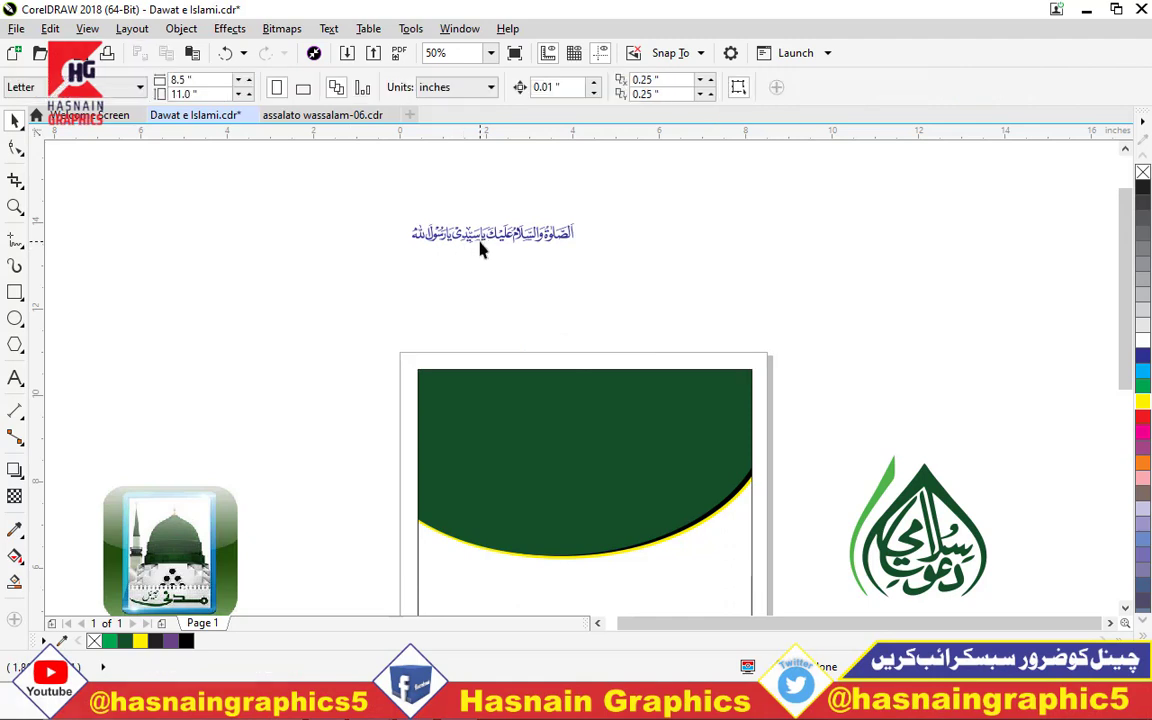
pyautogui.click(485, 242)
pyautogui.moveTo(485, 242); pyautogui.dragTo(578, 397)
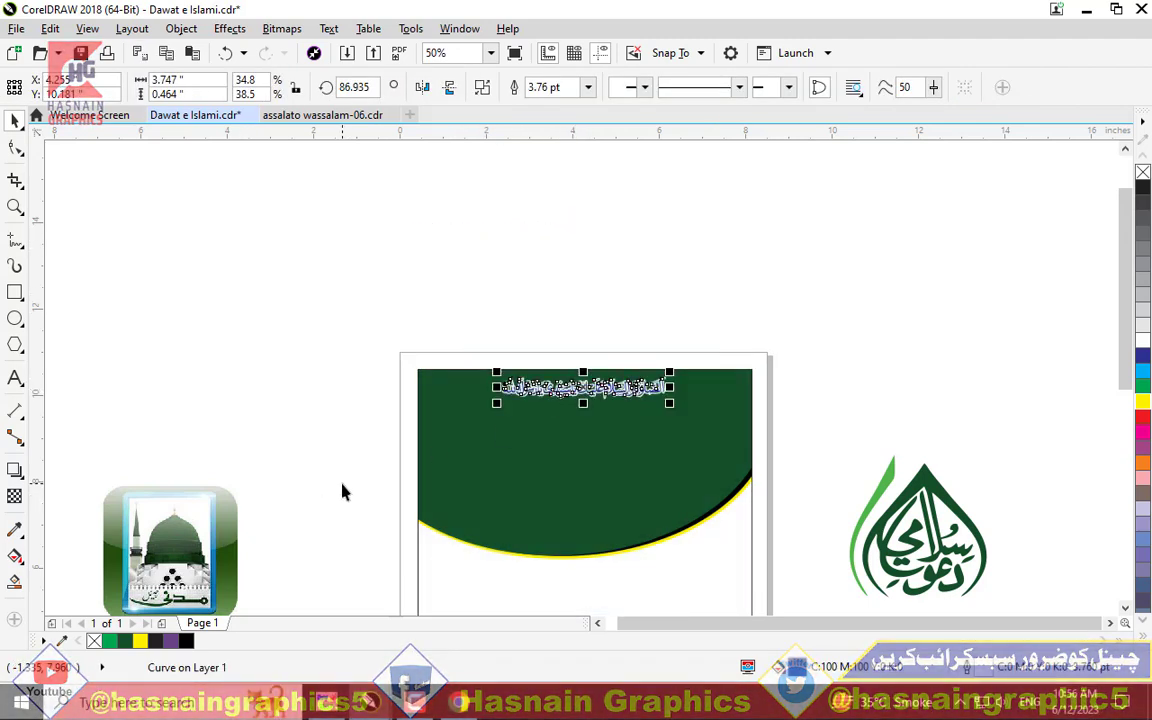
# - Scale the green mosque logo image down to about 2.362 inches square and move it up beside the page
pyautogui.click(150, 524)
pyautogui.click(915, 543)
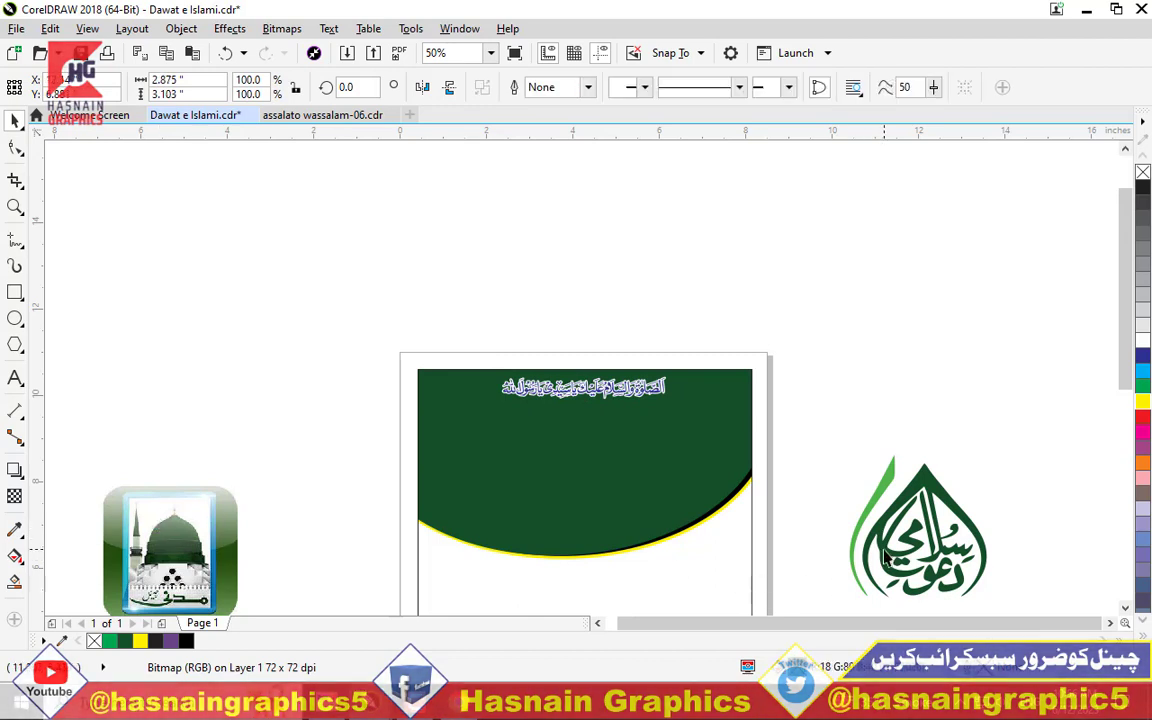
pyautogui.moveTo(761, 399); pyautogui.dragTo(1036, 597)
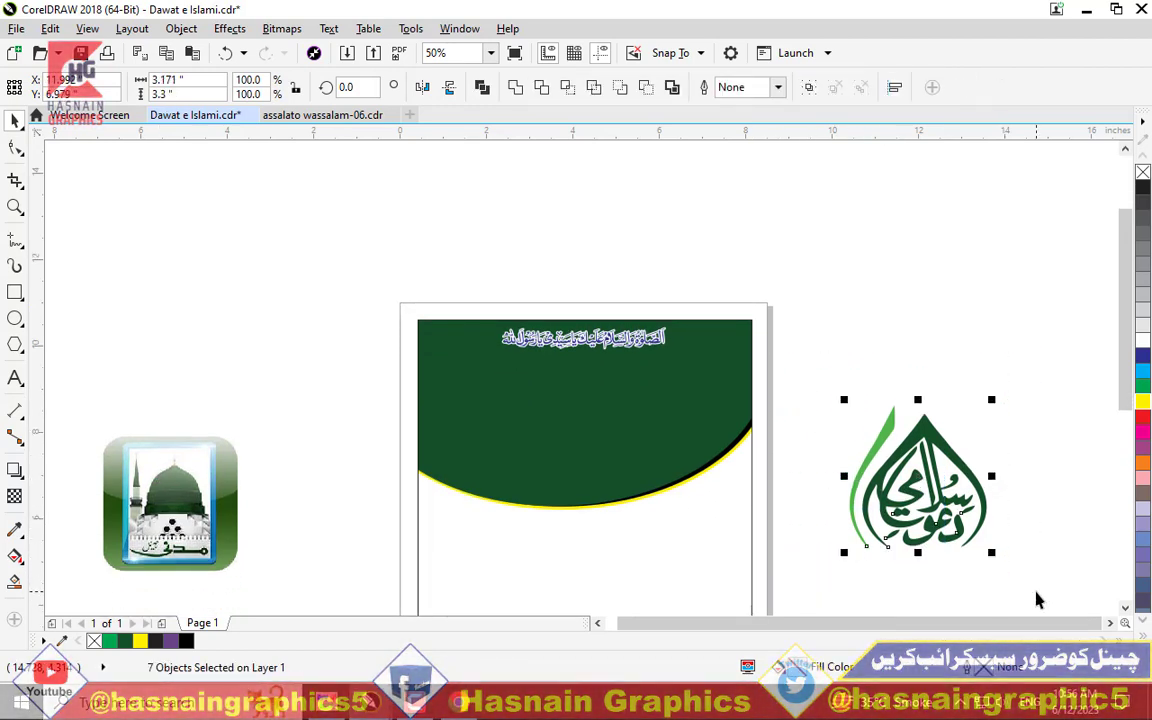
pyautogui.click(189, 487)
pyautogui.moveTo(189, 487); pyautogui.dragTo(326, 373)
pyautogui.moveTo(385, 462); pyautogui.dragTo(348, 441)
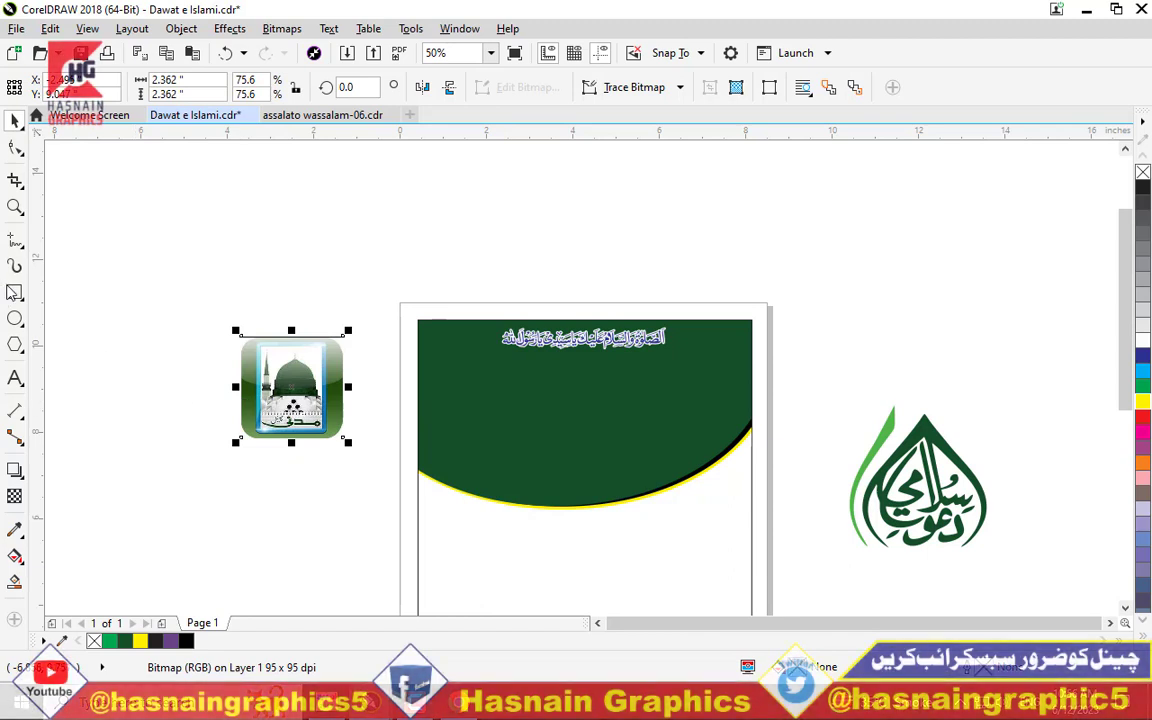
# - Draw a rectangle about 1.583 × 2.125 inches over the mosque image's blue frame and slightly round its corners
pyautogui.press('F6')
pyautogui.scroll(2, 206, 347)
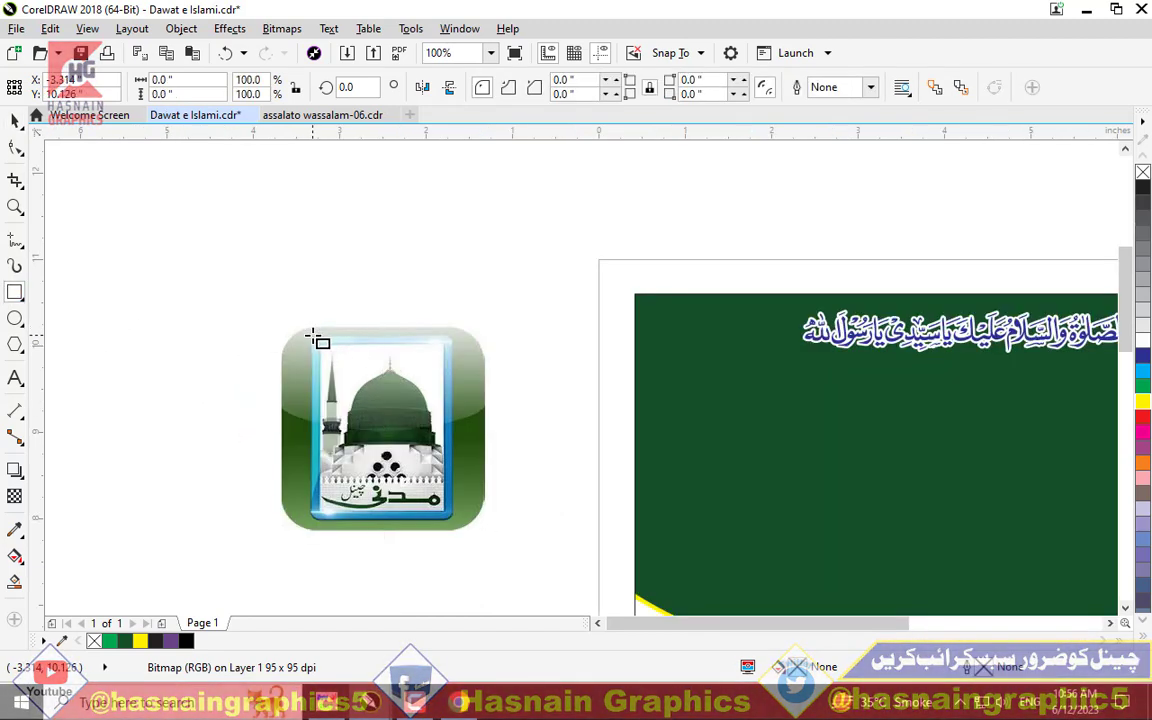
pyautogui.moveTo(313, 337); pyautogui.dragTo(455, 522)
pyautogui.click(15, 147)
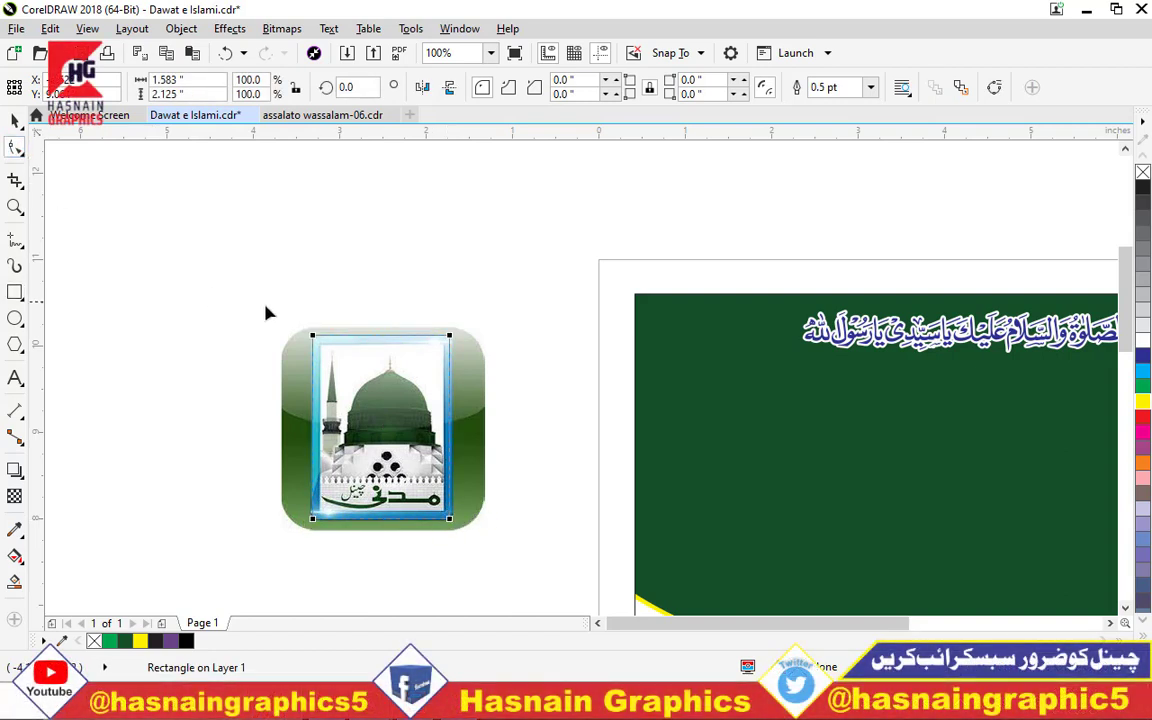
pyautogui.scroll(2, 311, 342)
pyautogui.moveTo(311, 342); pyautogui.dragTo(311, 356)
# - PowerClip the mosque image inside the rounded rectangle so only the framed inner part shows
pyautogui.click(15, 121)
pyautogui.click(268, 395)
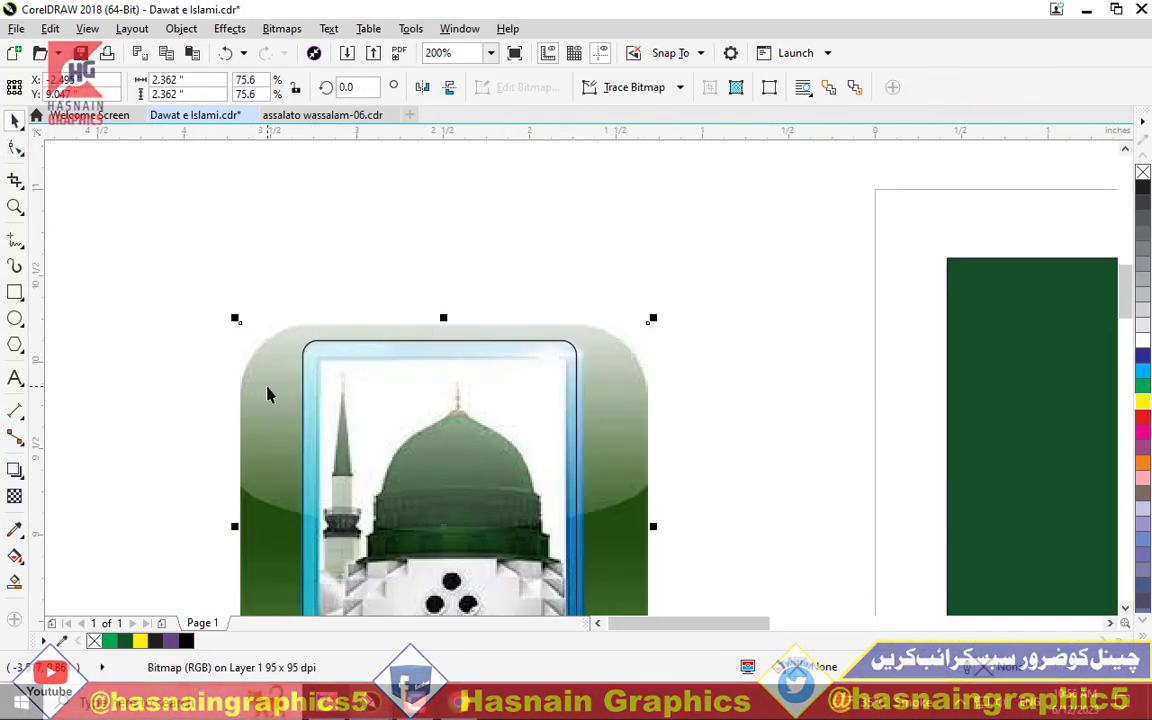
pyautogui.rightClick(267, 393)
pyautogui.press('Escape')
pyautogui.rightClick(270, 368)
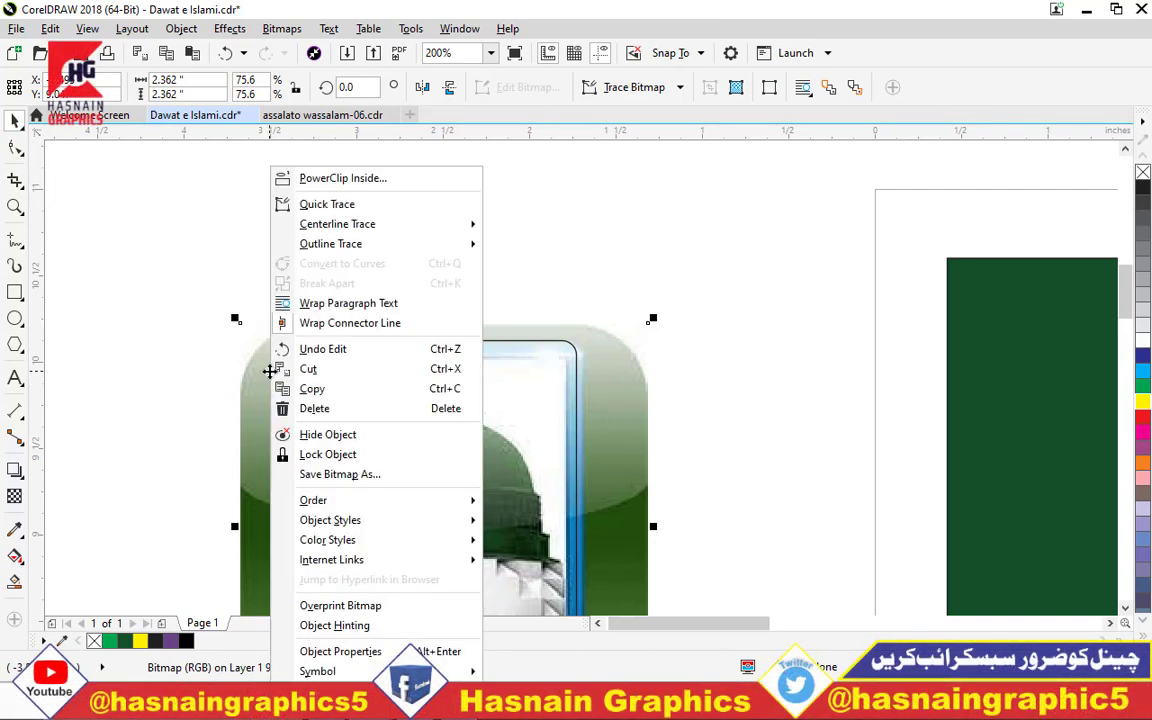
pyautogui.press('Escape')
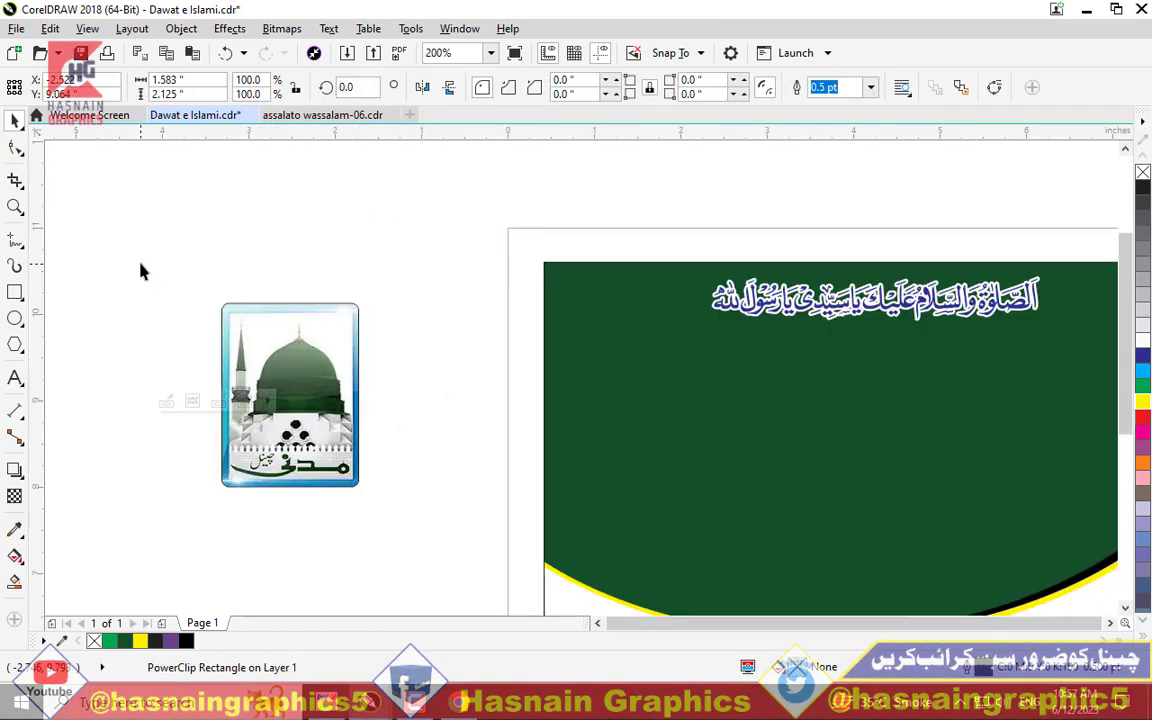
# - Move the clipped mosque logo into the green header's upper-left corner and scale it down
pyautogui.scroll(-2, 140, 270)
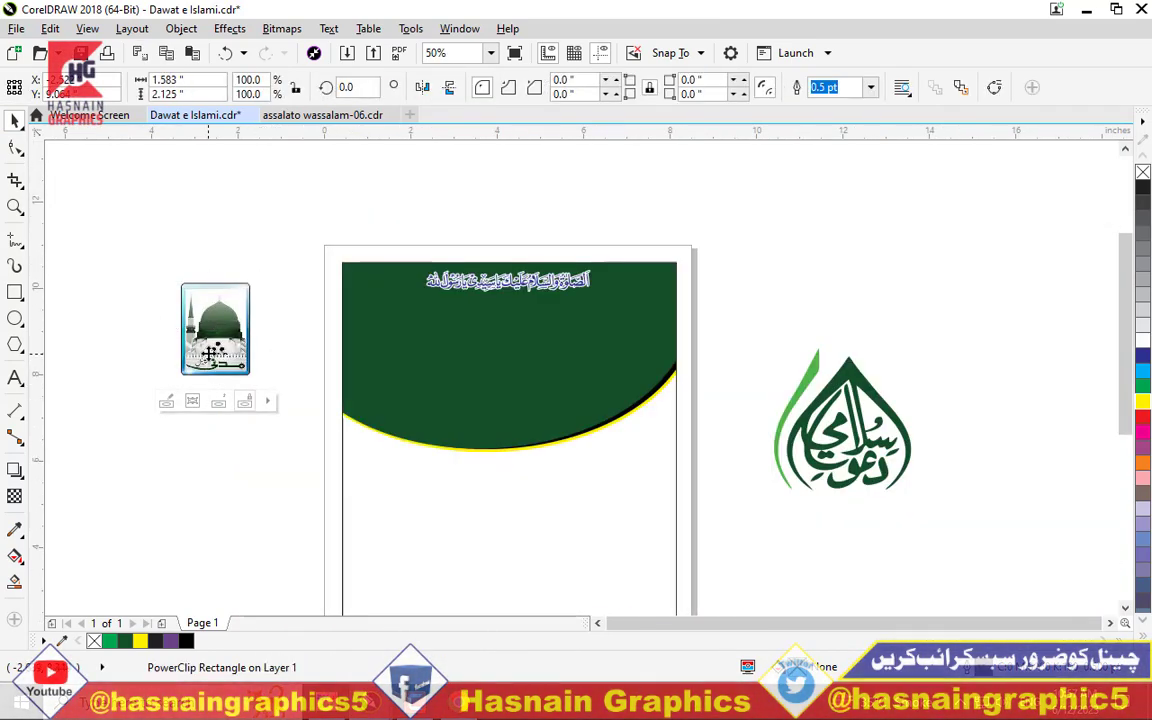
pyautogui.moveTo(205, 325); pyautogui.dragTo(350, 310)
pyautogui.scroll(1, 379, 314)
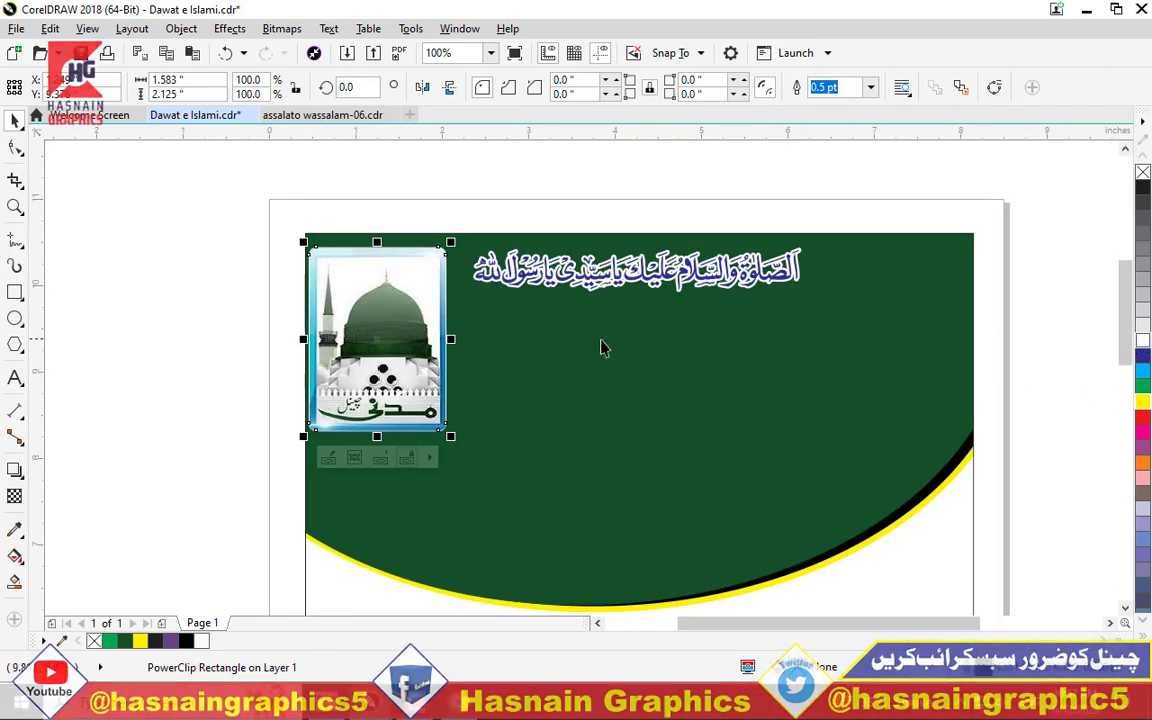
pyautogui.moveTo(450, 436); pyautogui.dragTo(392, 312)
pyautogui.scroll(-1, 392, 312)
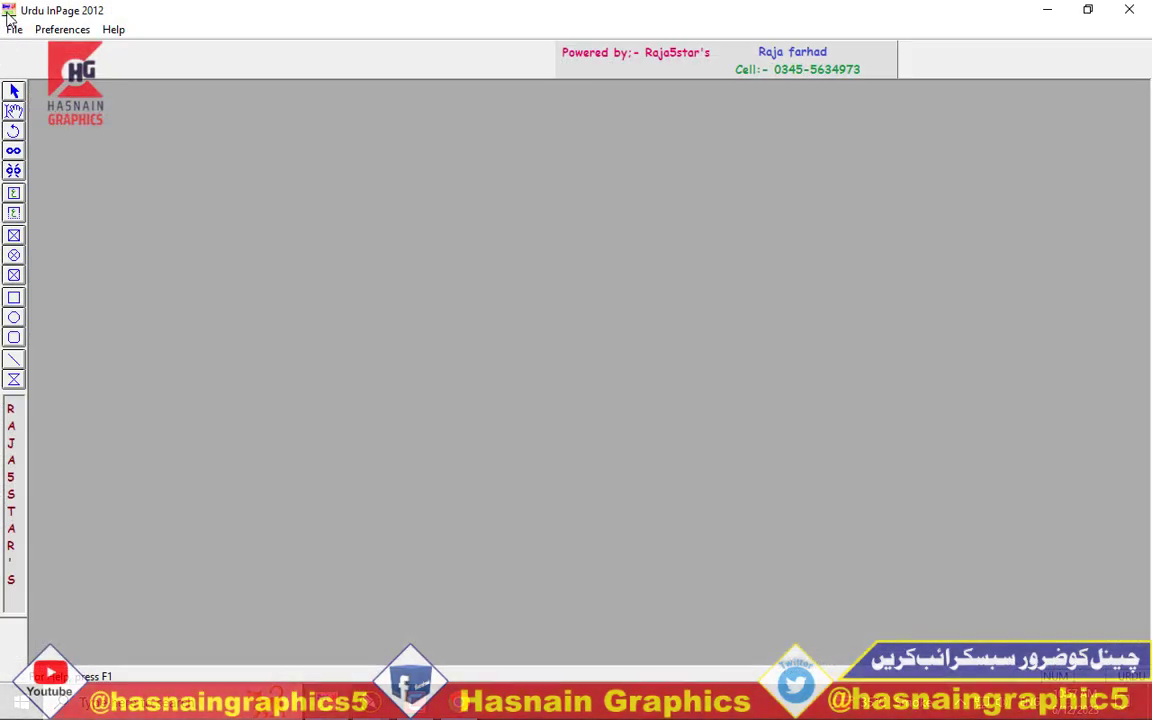
# - Create a new document in Urdu InPage with the default settings
pyautogui.click(14, 29)
pyautogui.click(40, 50)
pyautogui.press('Return')
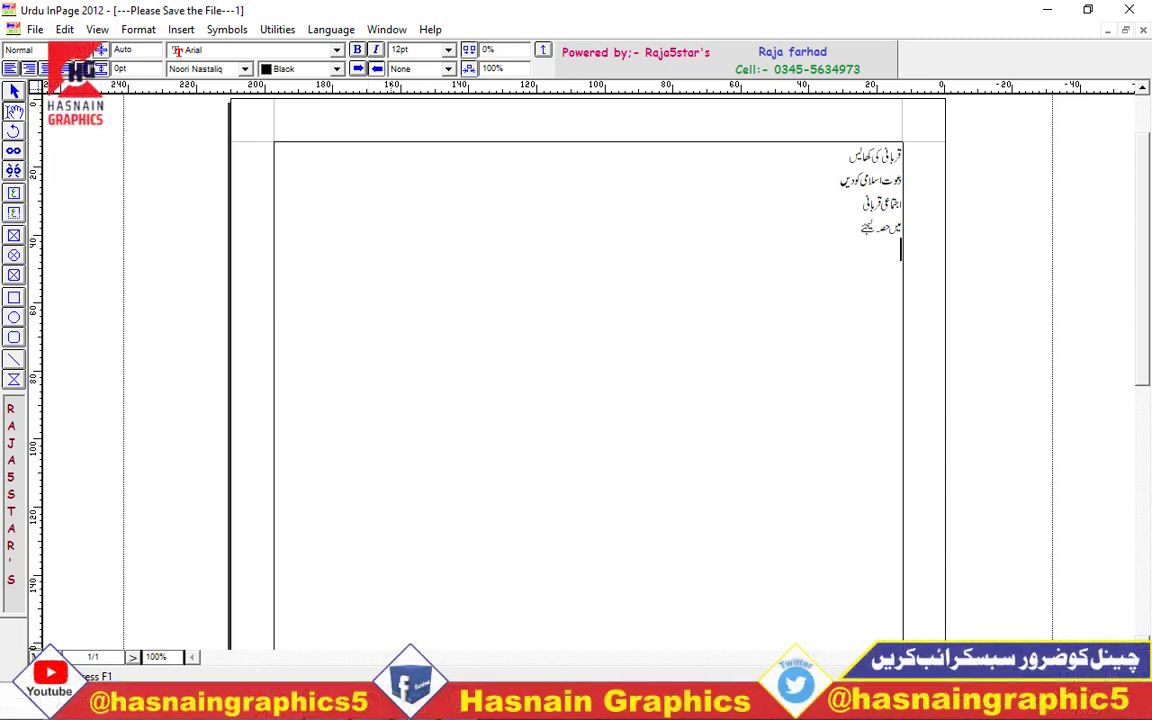
pyautogui.hotkey('alt', 'Tab')
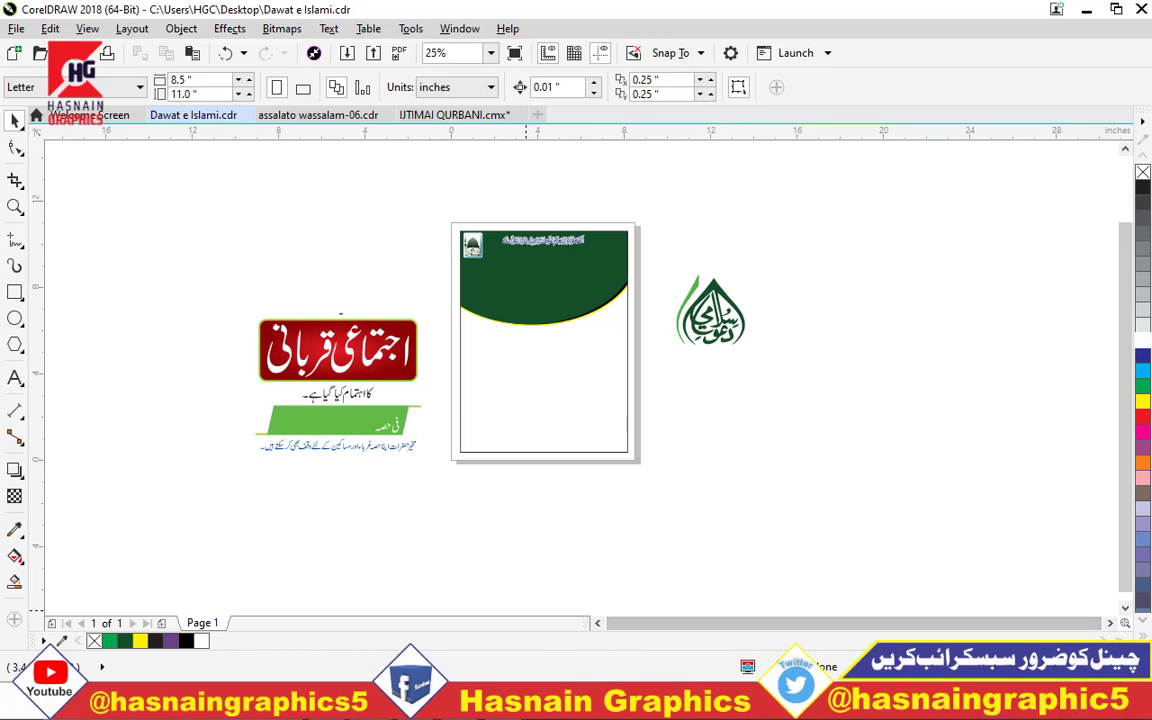
pyautogui.rightClick(460, 703)
pyautogui.click(462, 670)
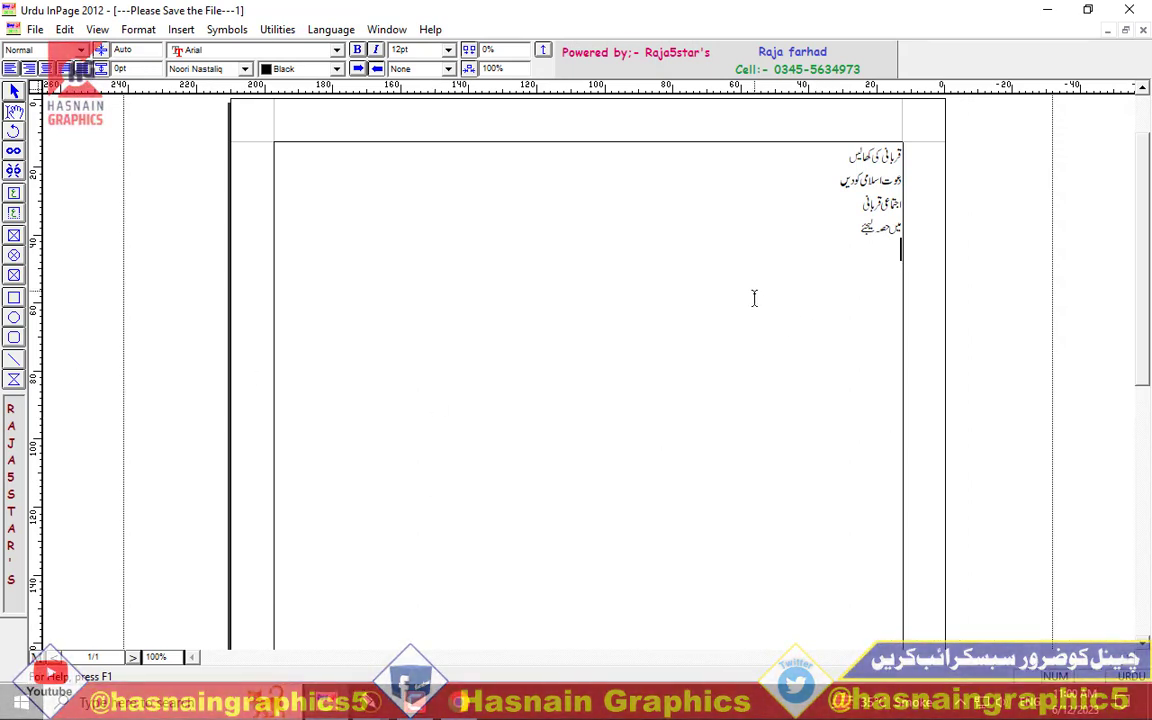
# - Set the words دعوت اسلامی in the second line to the Bombay Black font
pyautogui.moveTo(872, 184); pyautogui.dragTo(927, 181)
pyautogui.scroll(-5, 222, 72)
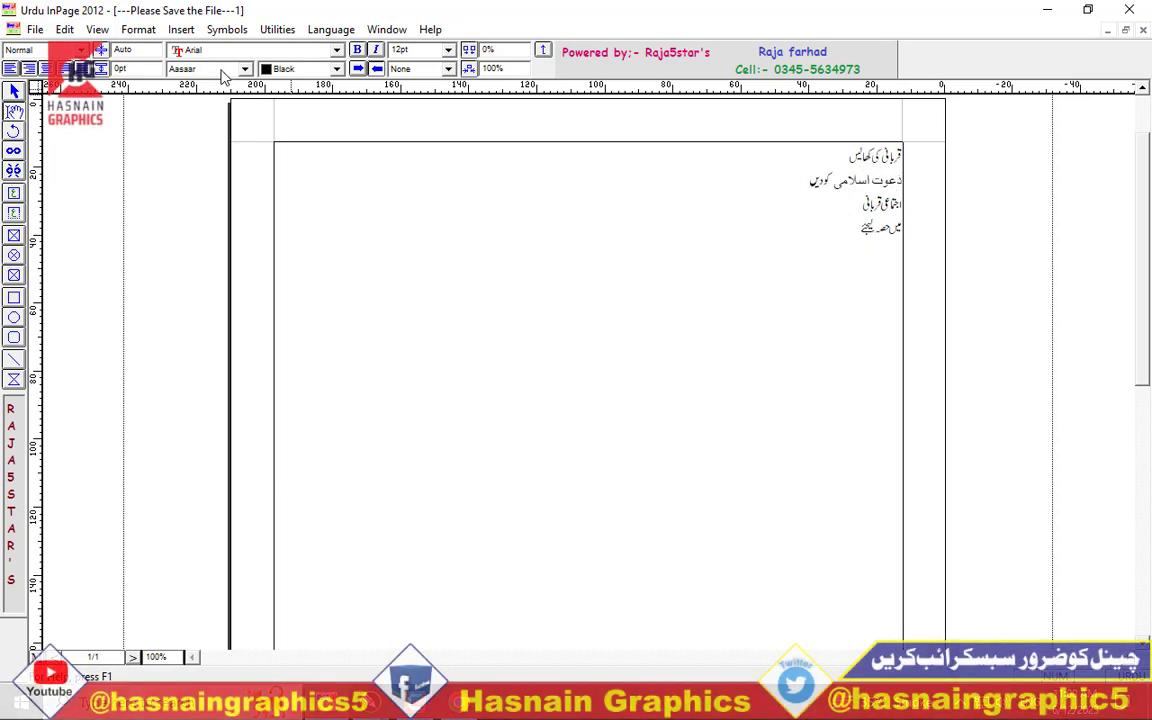
pyautogui.scroll(-2, 223, 72)
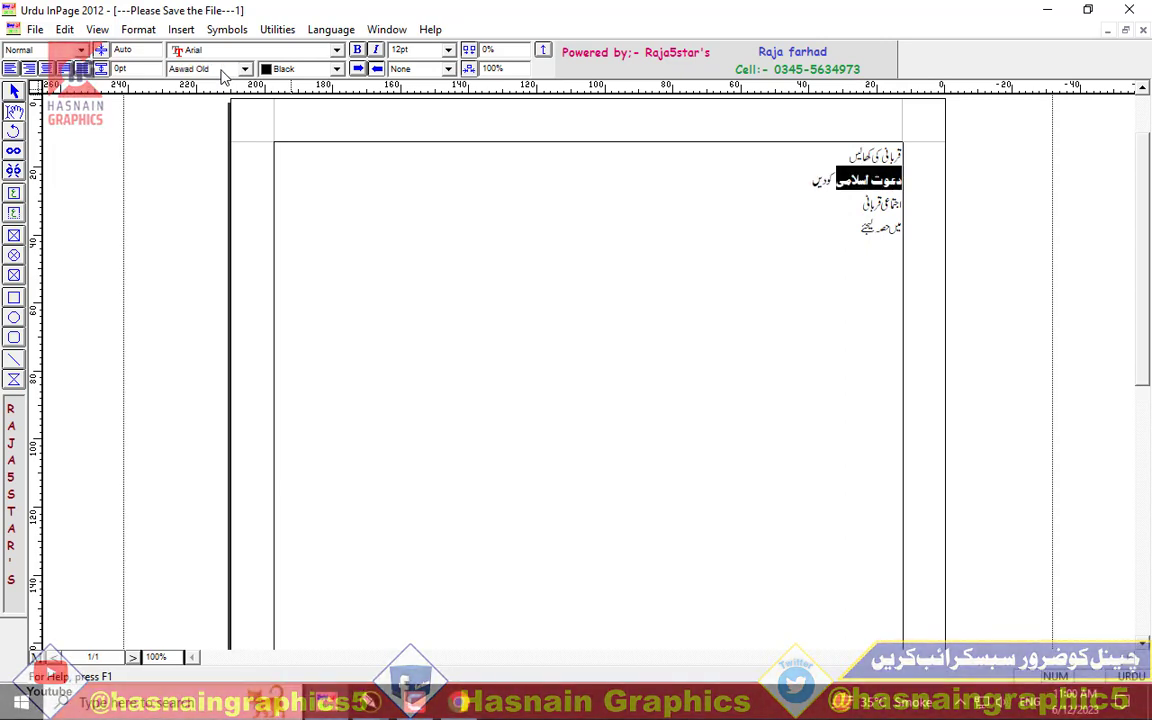
pyautogui.click(224, 70)
pyautogui.click(231, 117)
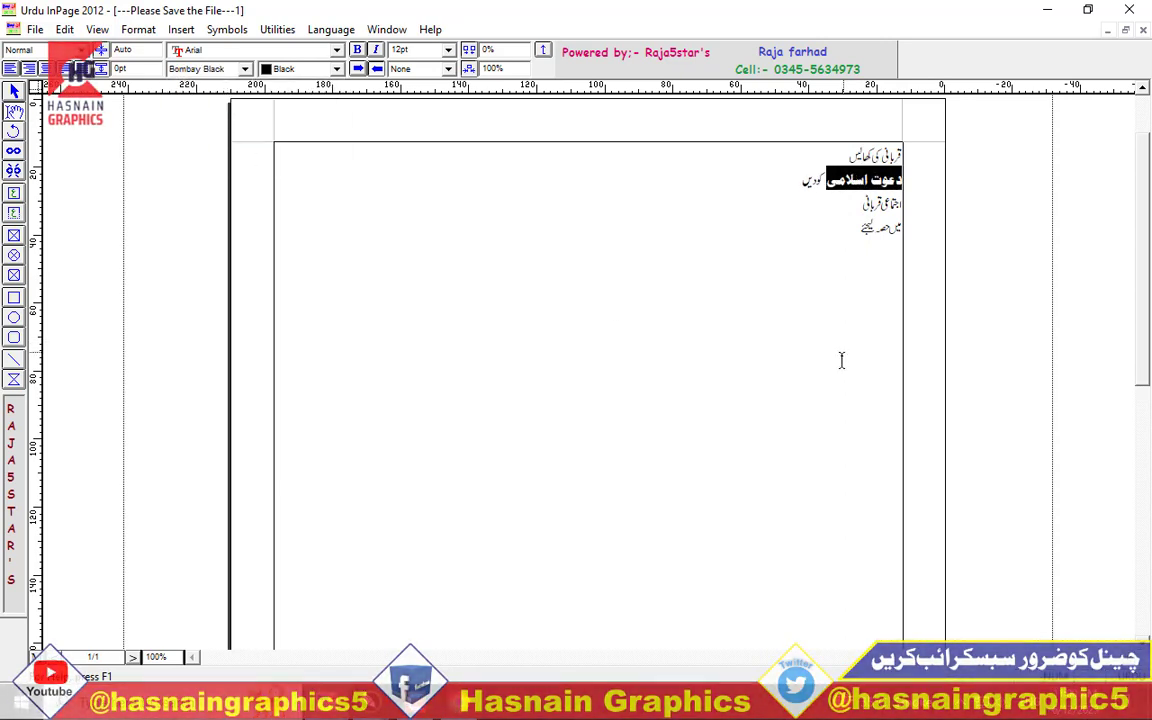
pyautogui.click(839, 355)
# - Delete the text of the third line, اجتماعی قربانی, and copy the whole text frame
pyautogui.moveTo(833, 216); pyautogui.dragTo(1013, 209)
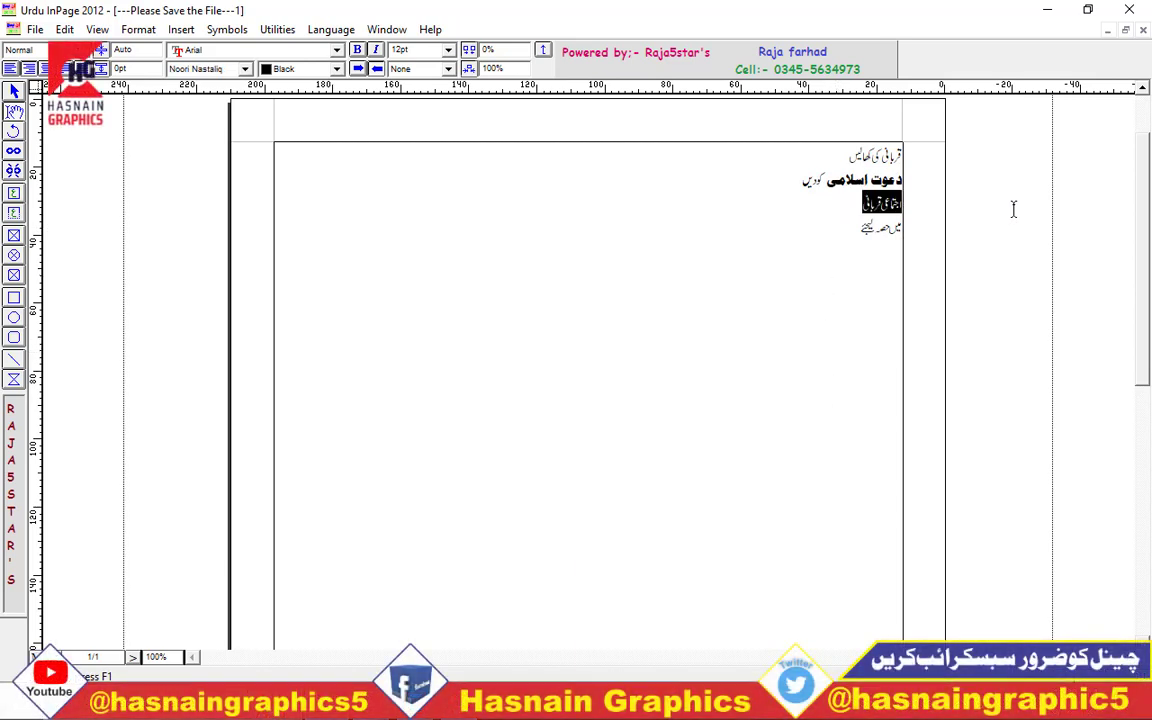
pyautogui.press('Delete')
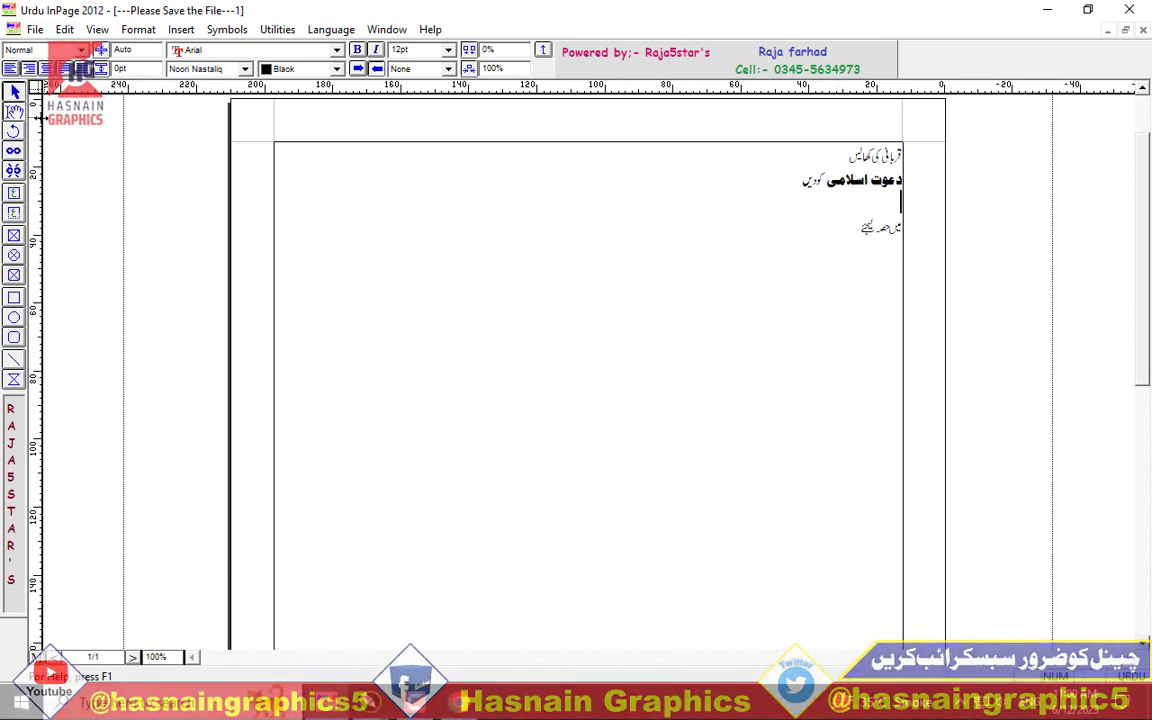
pyautogui.click(380, 229)
pyautogui.rightClick(418, 302)
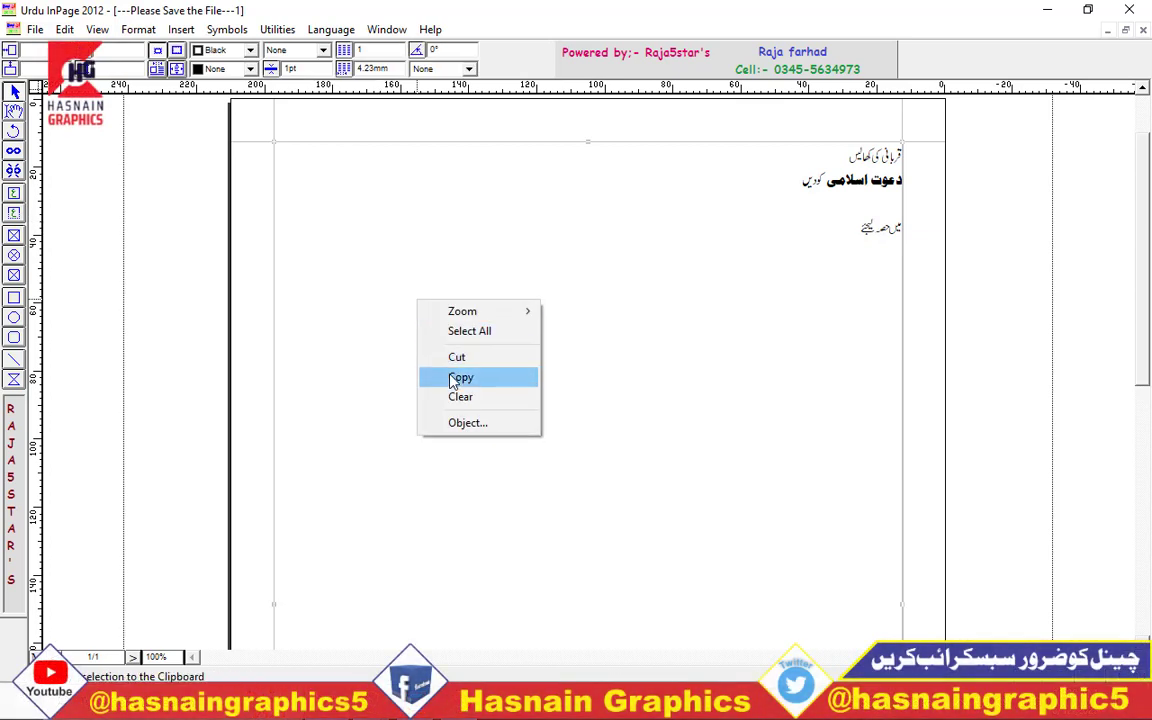
pyautogui.click(458, 378)
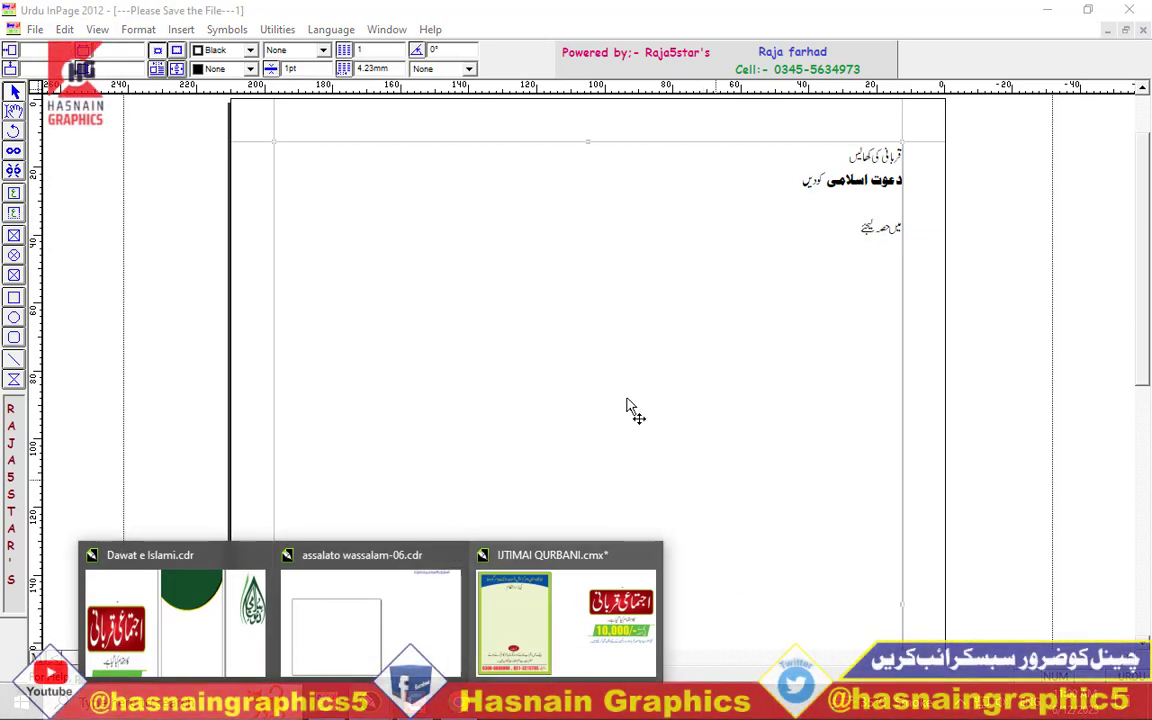
# - Switch to the Dawat e Islami.cdr document in CorelDRAW and close the IJTIMAI QURBANI.cmx document
pyautogui.click(178, 612)
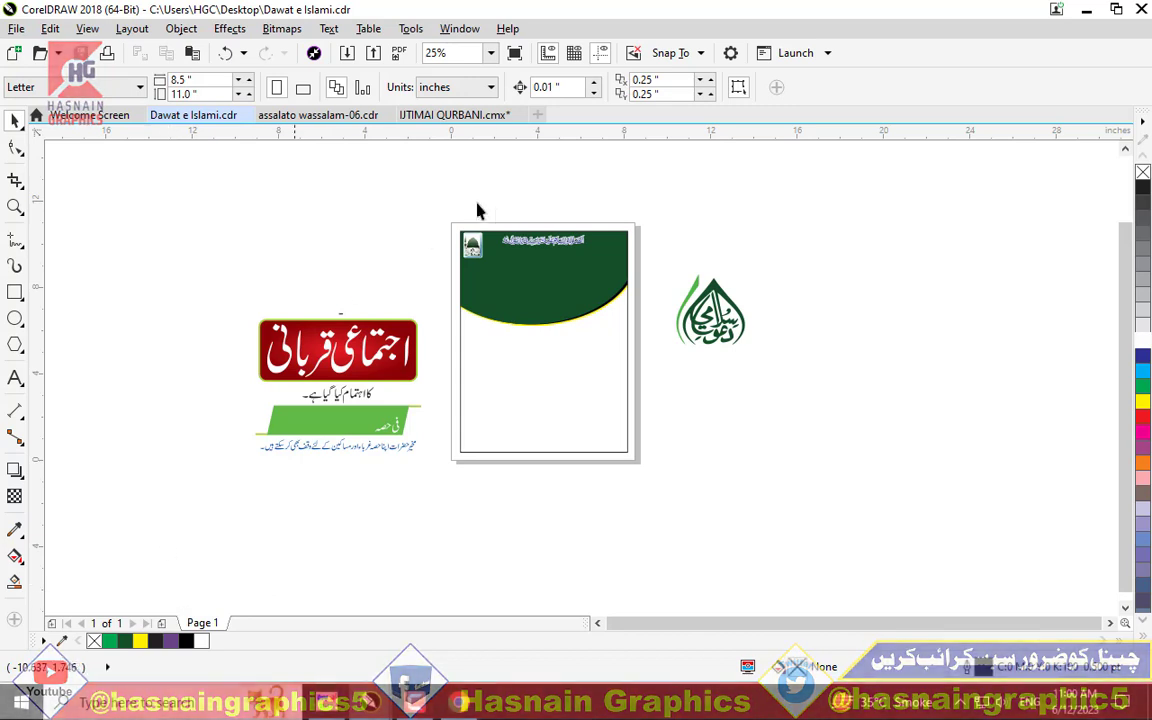
pyautogui.click(521, 114)
pyautogui.click(565, 396)
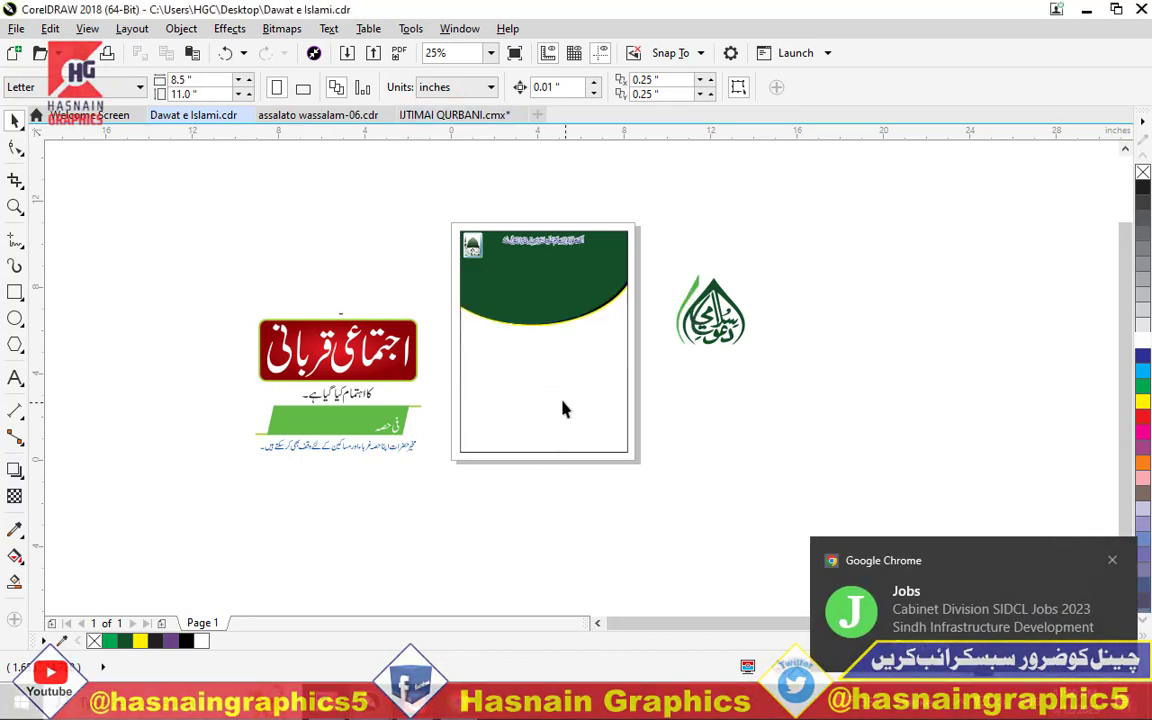
# - Paste the copied Urdu text, scale it down to about 6.357 × 5.72 inches and place it below and right of the page
pyautogui.rightClick(283, 231)
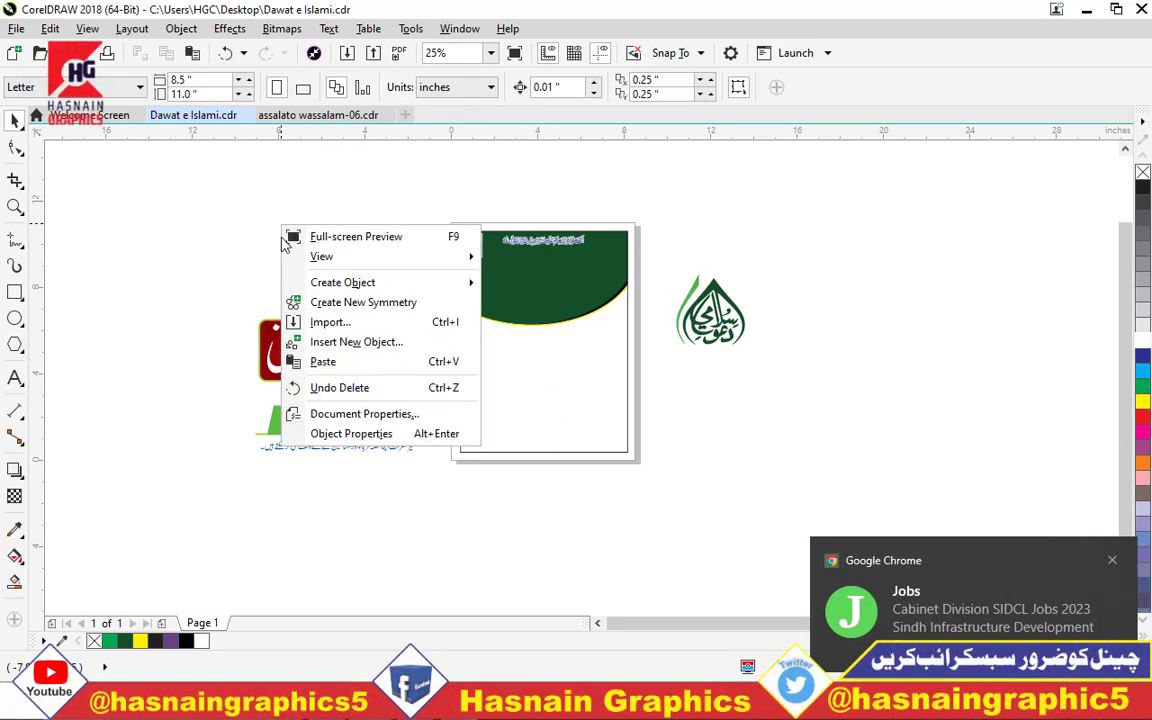
pyautogui.click(322, 361)
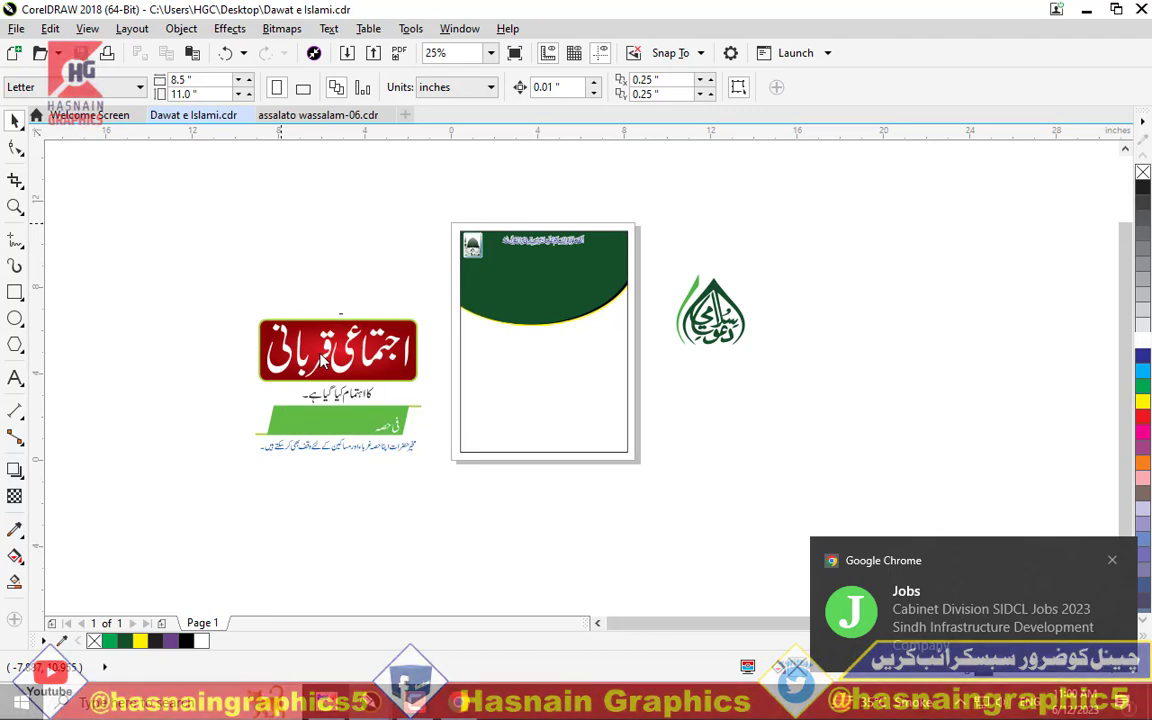
pyautogui.scroll(-1, 318, 326)
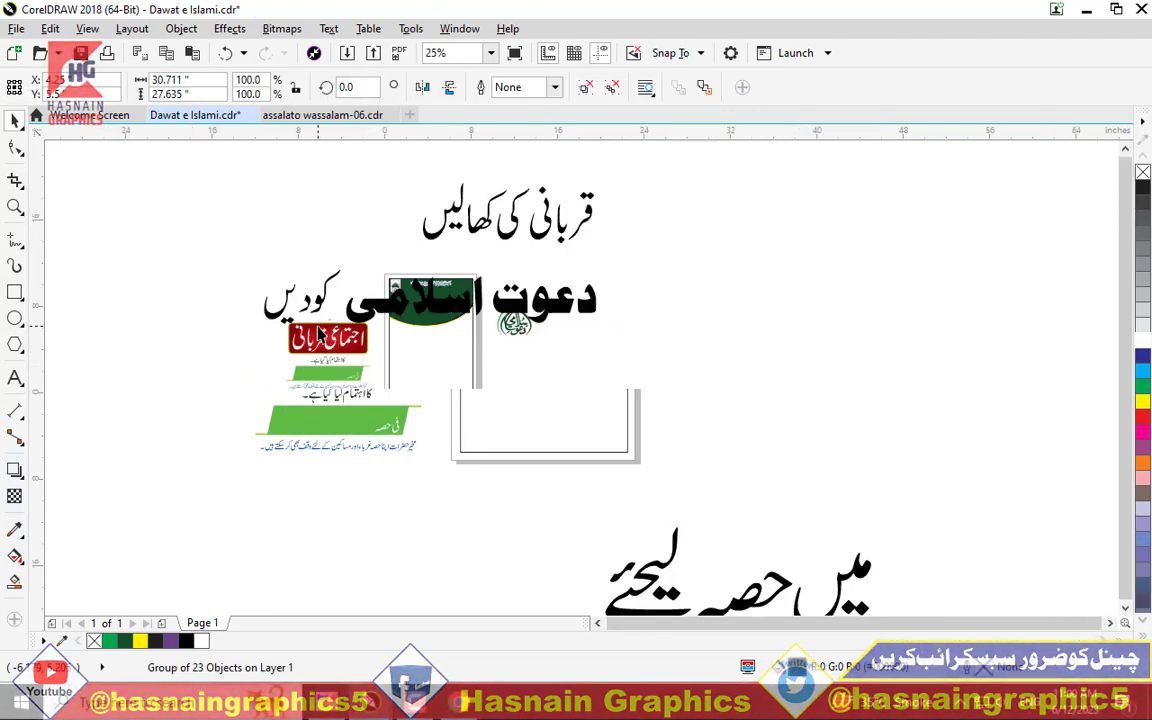
pyautogui.moveTo(258, 179); pyautogui.dragTo(391, 216)
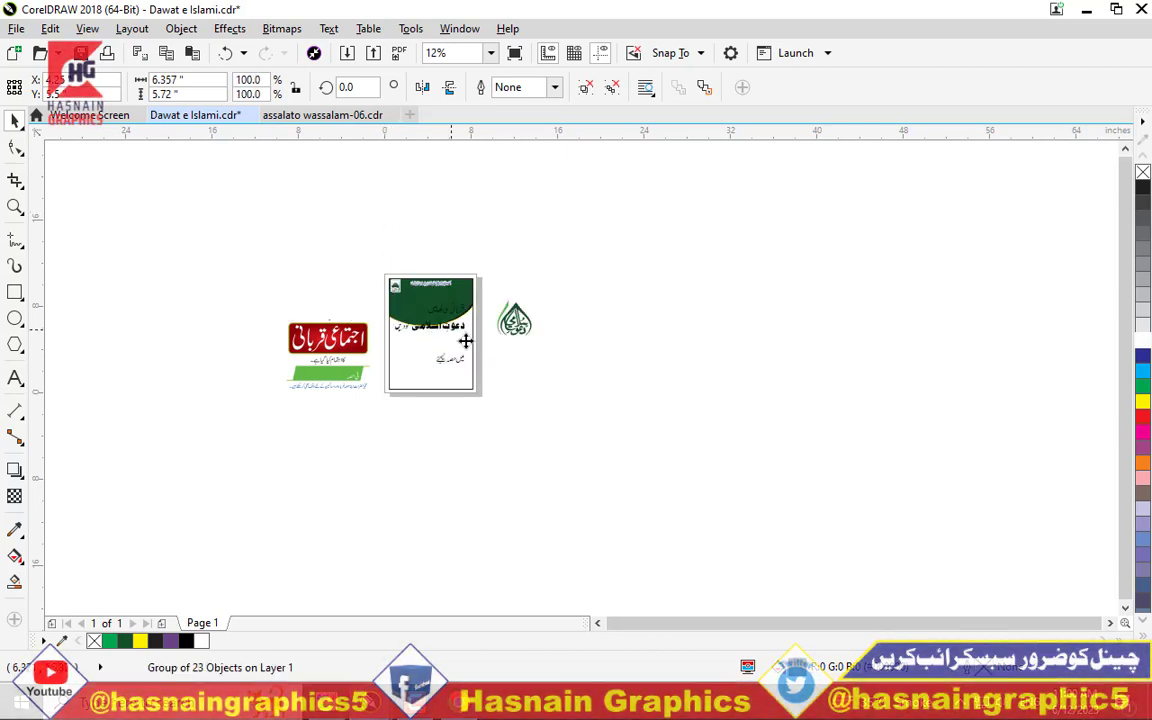
pyautogui.moveTo(465, 339); pyautogui.dragTo(612, 430)
# - Ungroup the Urdu text and move the با of قربانی with its dot up and left against نی
pyautogui.scroll(2, 605, 428)
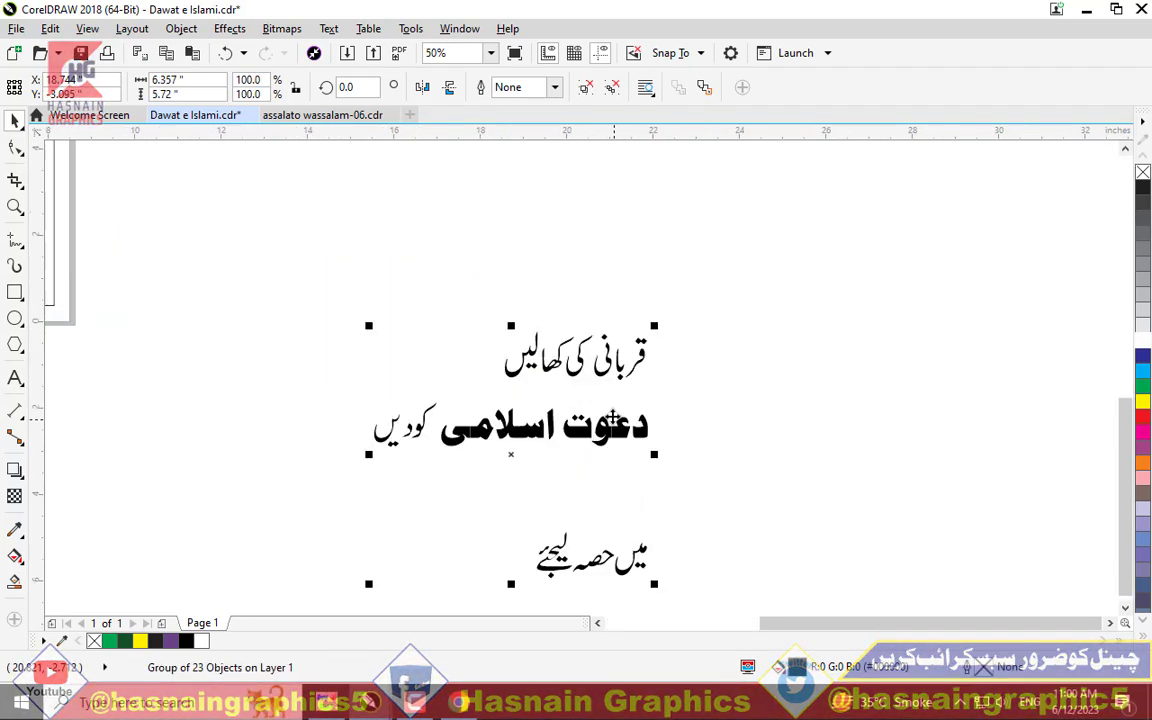
pyautogui.hotkey('ctrl', 'u')
pyautogui.click(707, 480)
pyautogui.scroll(1, 661, 383)
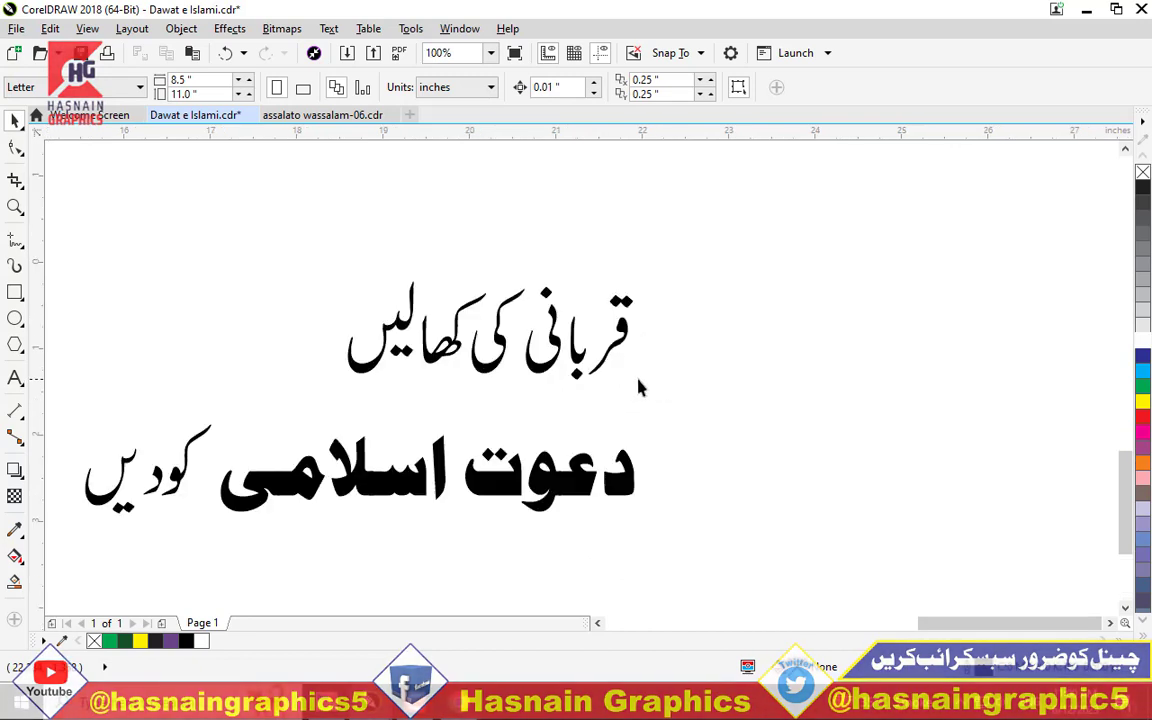
pyautogui.click(577, 373)
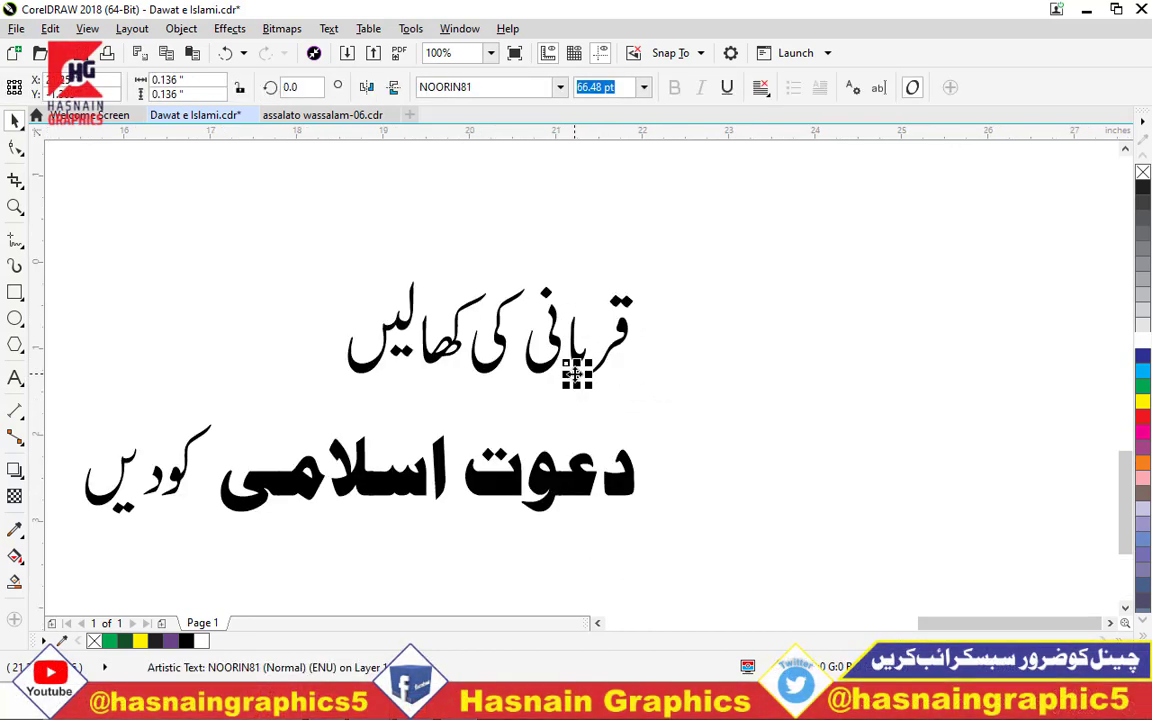
pyautogui.keyDown('shift'); pyautogui.click(577, 360); pyautogui.keyUp('shift')
pyautogui.scroll(1, 577, 360)
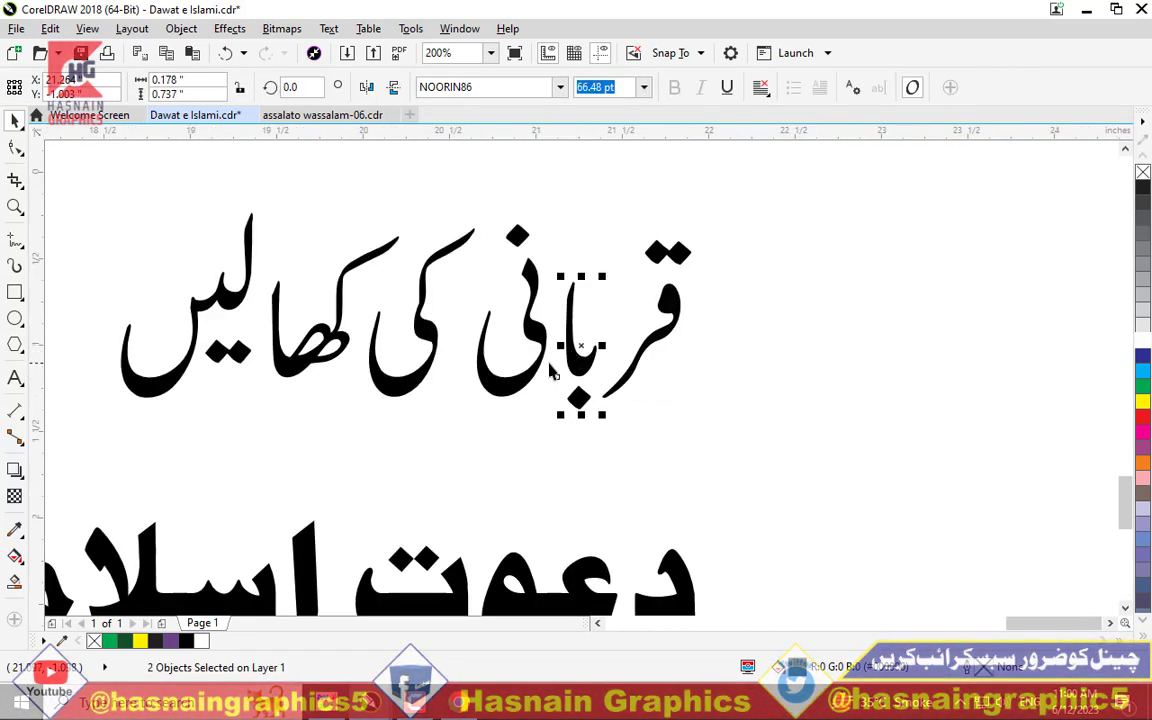
pyautogui.moveTo(566, 353); pyautogui.dragTo(552, 295)
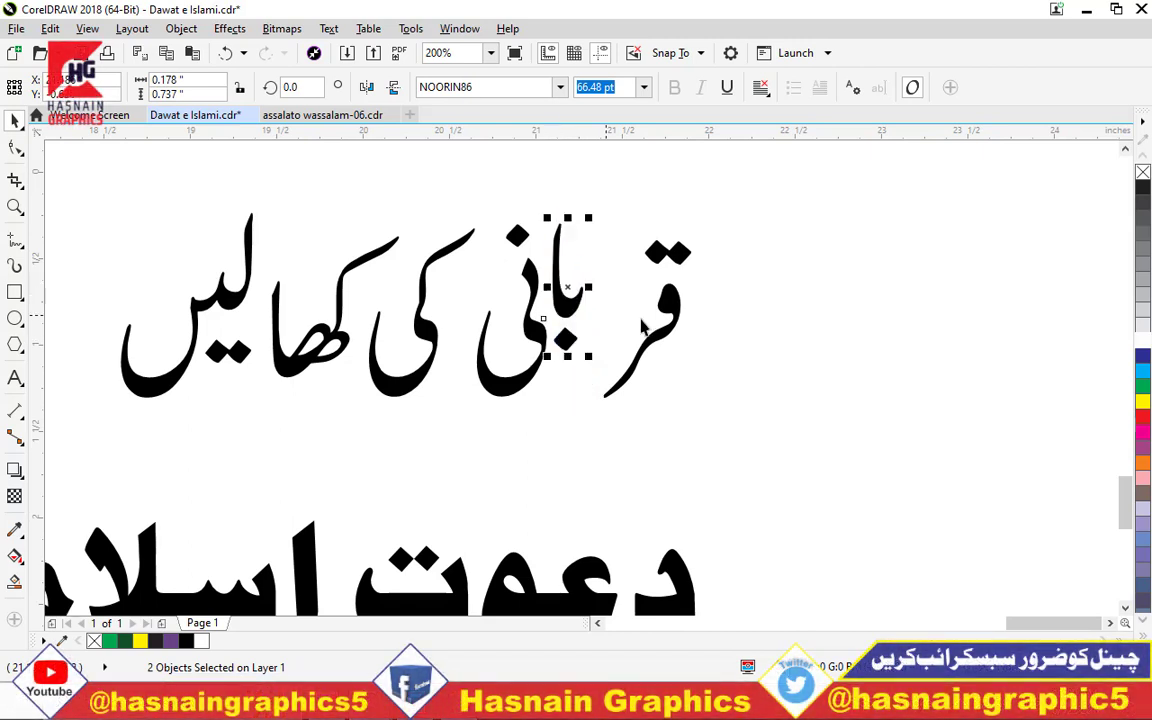
# - Move the letters قر with their two dots left so they tuck under با in قربانی
pyautogui.moveTo(607, 405); pyautogui.dragTo(579, 432)
pyautogui.keyDown('shift'); pyautogui.click(668, 306); pyautogui.keyUp('shift')
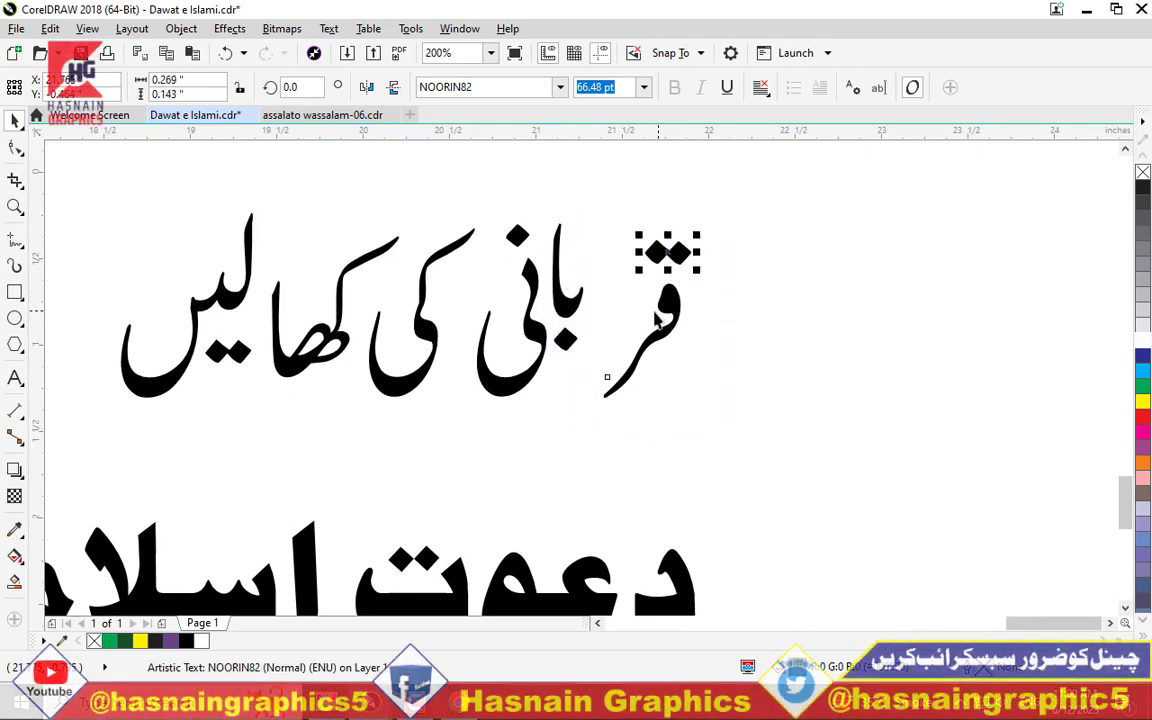
pyautogui.click(607, 381)
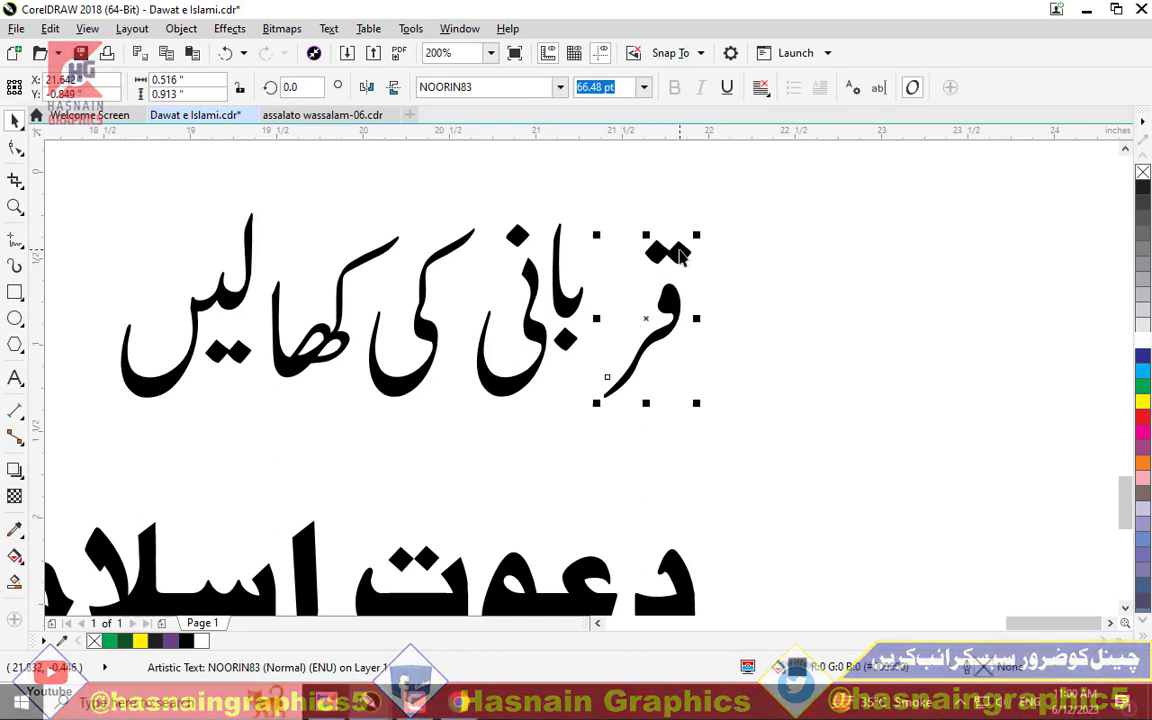
pyautogui.moveTo(670, 295); pyautogui.dragTo(614, 305)
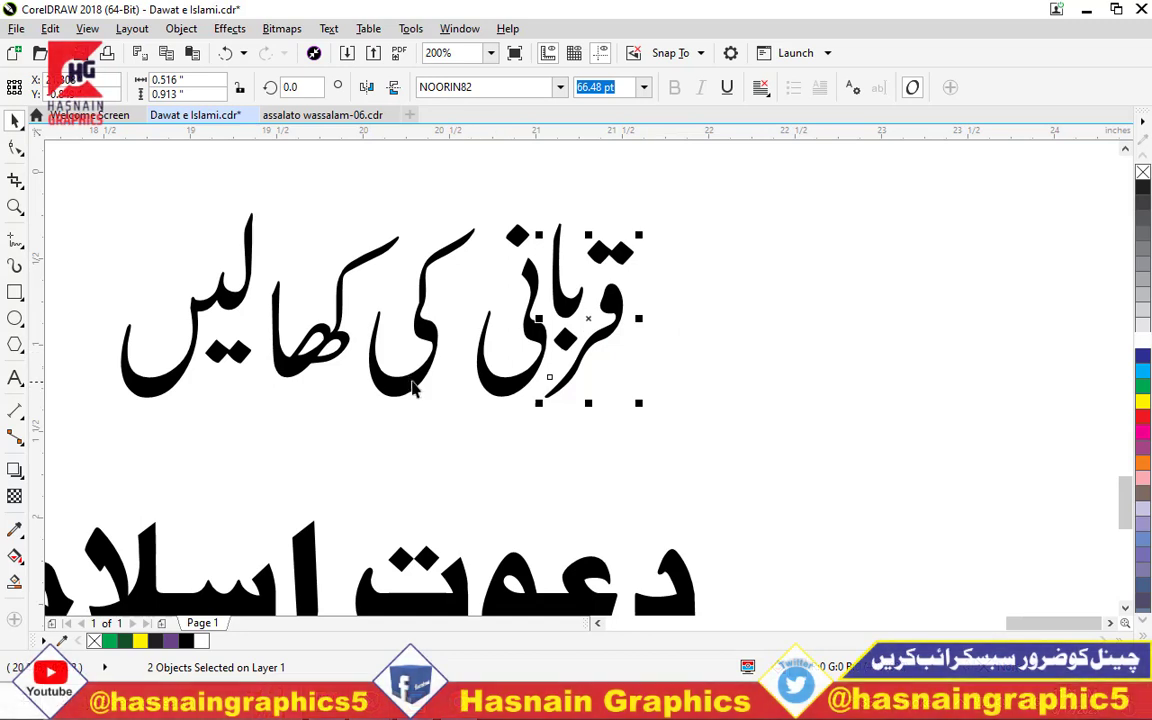
# - Shift the words کی, کھا and لیں towards قربانی to close the gaps in the top headline line
pyautogui.moveTo(414, 390); pyautogui.dragTo(450, 352)
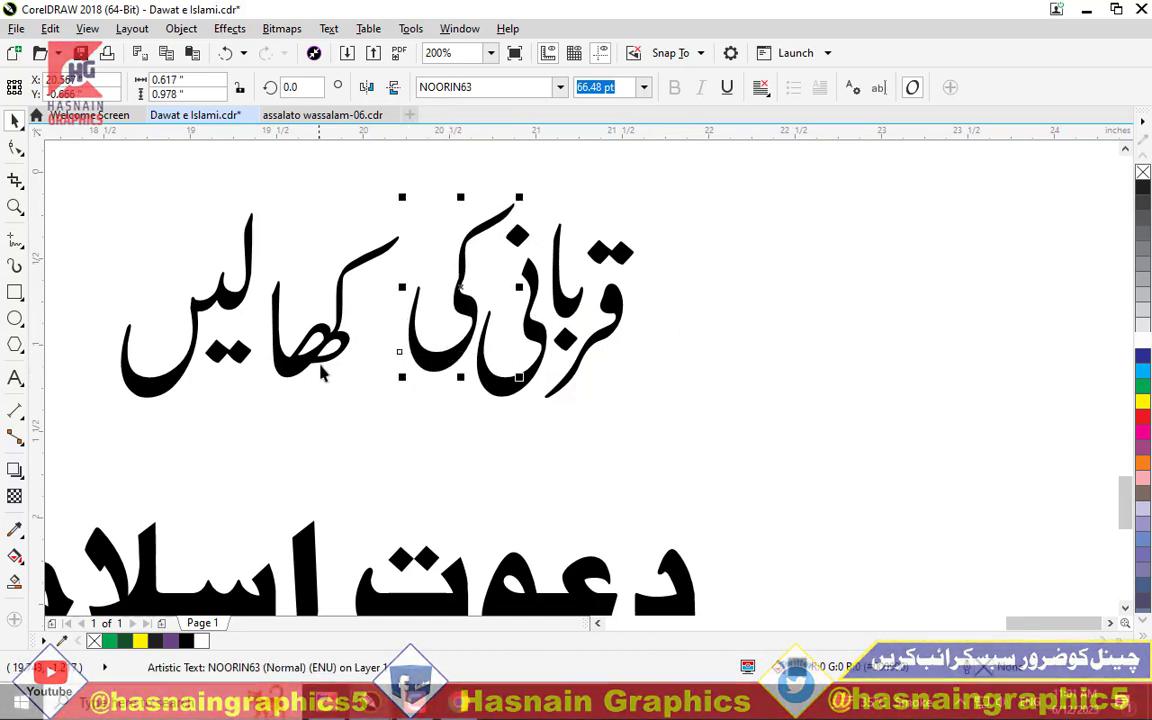
pyautogui.moveTo(322, 372); pyautogui.dragTo(370, 368)
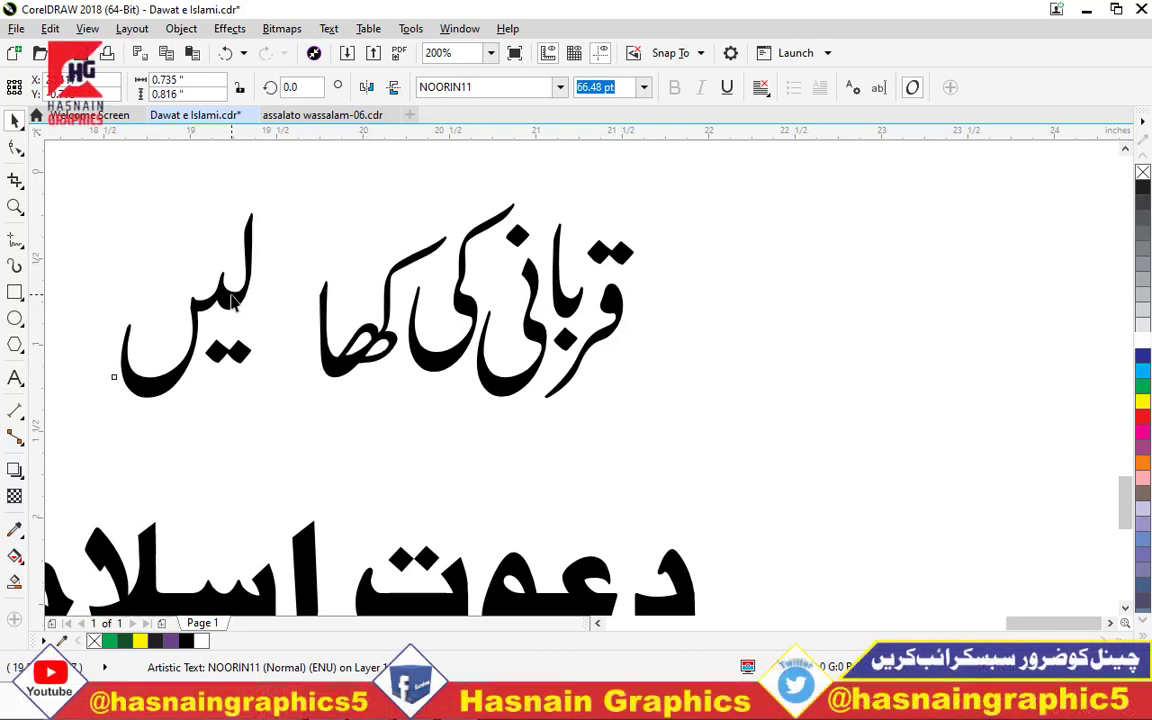
pyautogui.moveTo(232, 300); pyautogui.dragTo(293, 310)
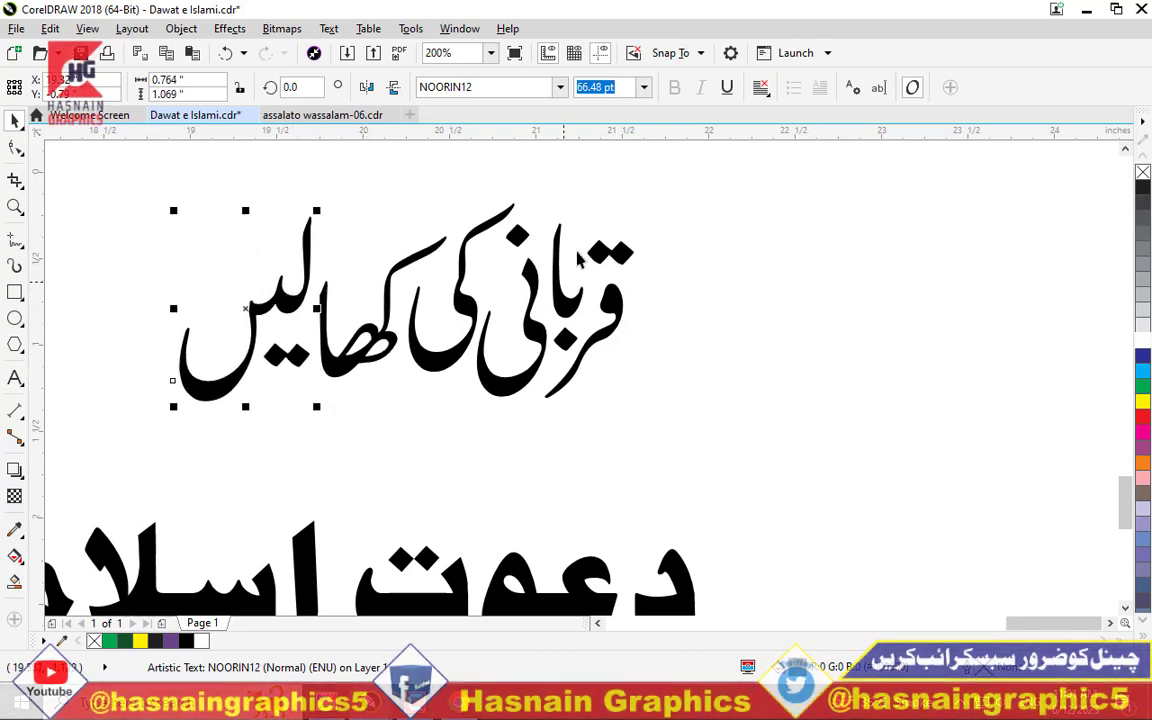
# - Convert all pieces of قربانی کی کھالیں into one combined curve and move it onto the page's green header
pyautogui.click(671, 185)
pyautogui.moveTo(771, 175); pyautogui.dragTo(101, 478)
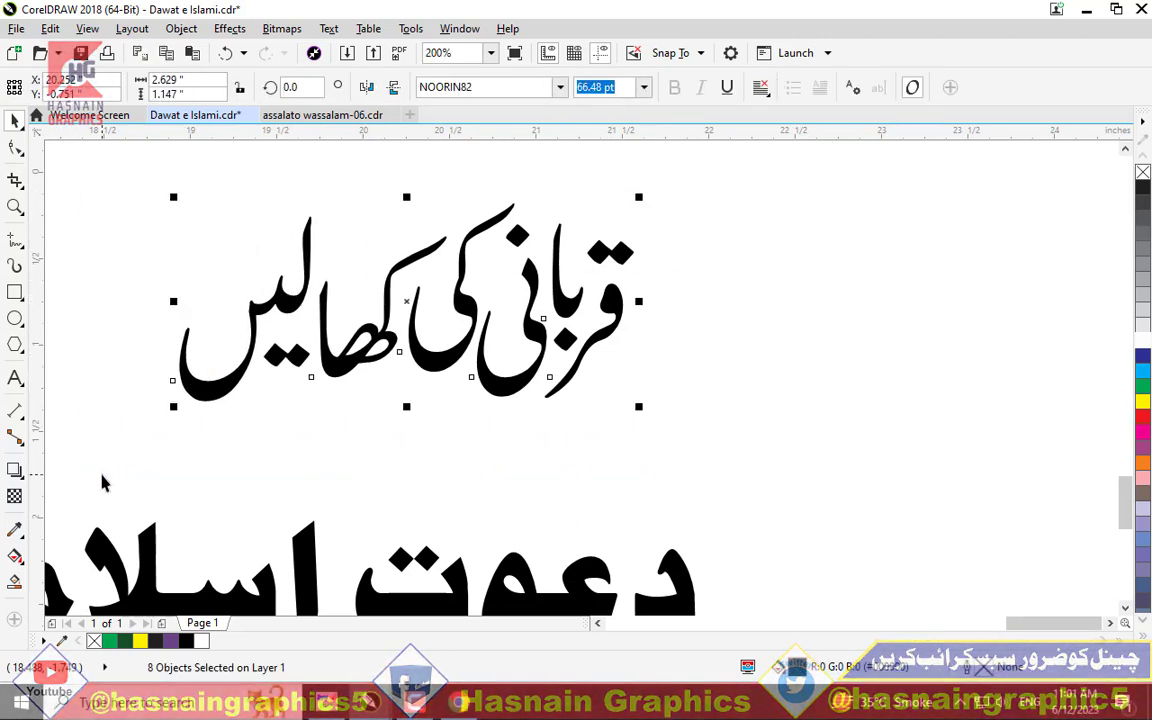
pyautogui.hotkey('ctrl', 'q')
pyautogui.hotkey('ctrl', 'l')
pyautogui.scroll(-4, 735, 400)
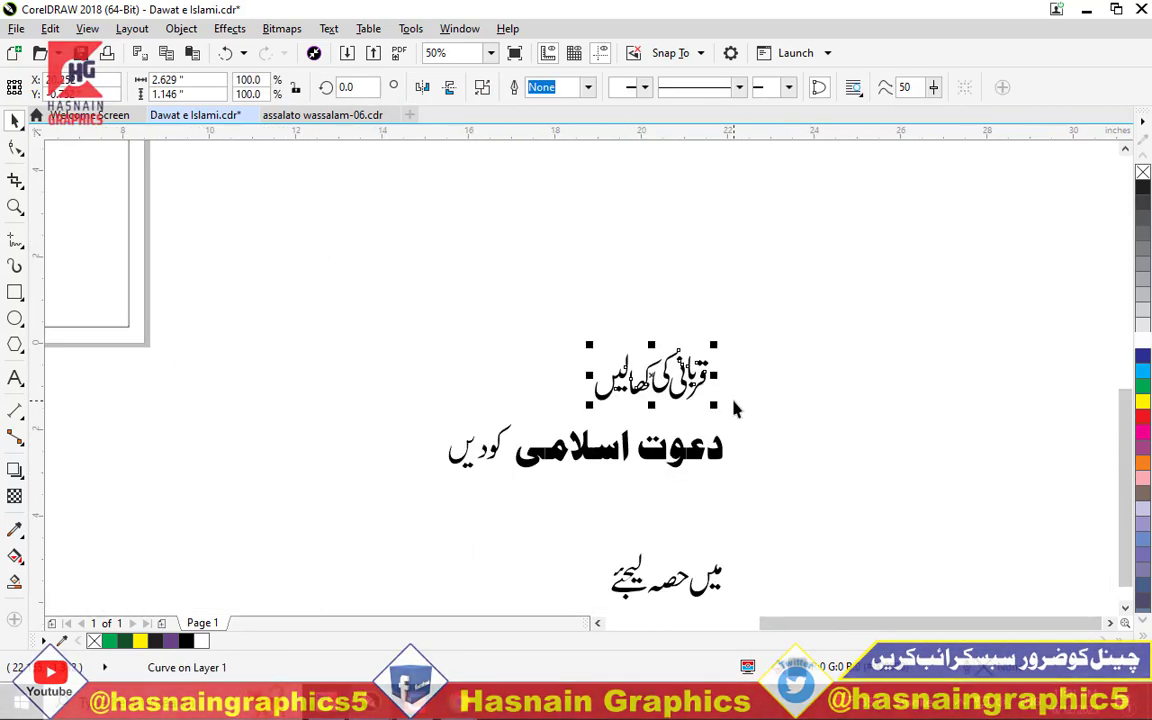
pyautogui.moveTo(717, 397); pyautogui.dragTo(540, 310)
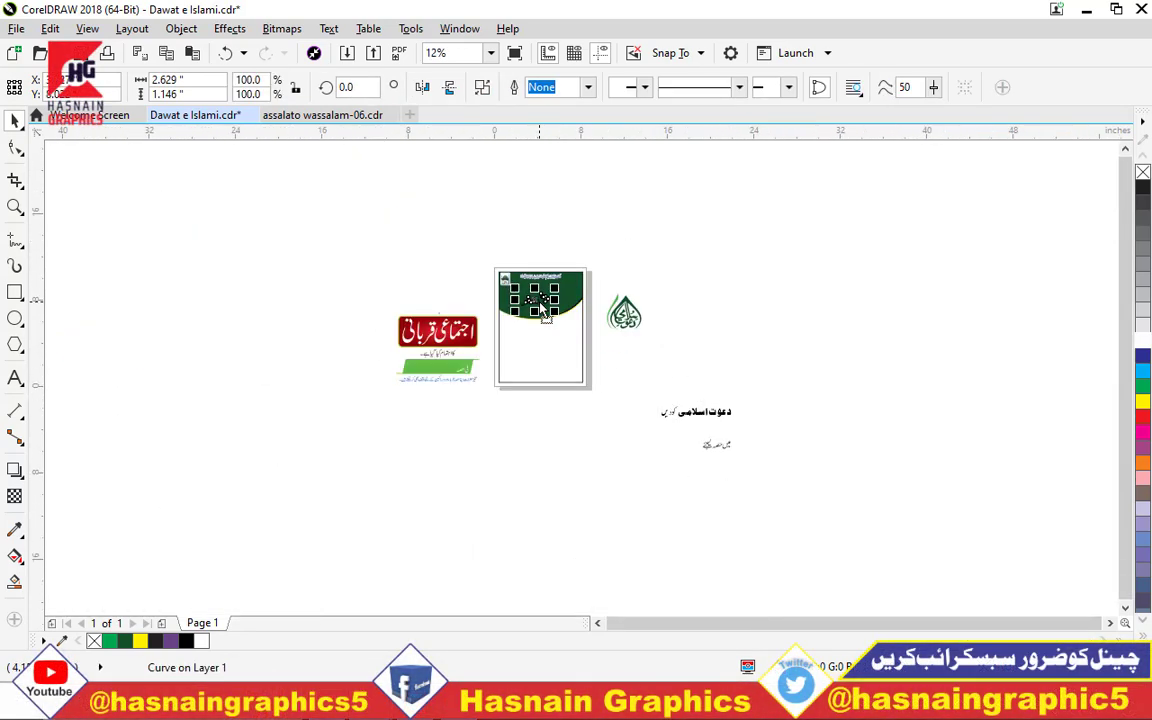
# - Mirror the curved green header's PowerClip rectangle horizontally
pyautogui.press('z')
pyautogui.moveTo(481, 277); pyautogui.dragTo(614, 328)
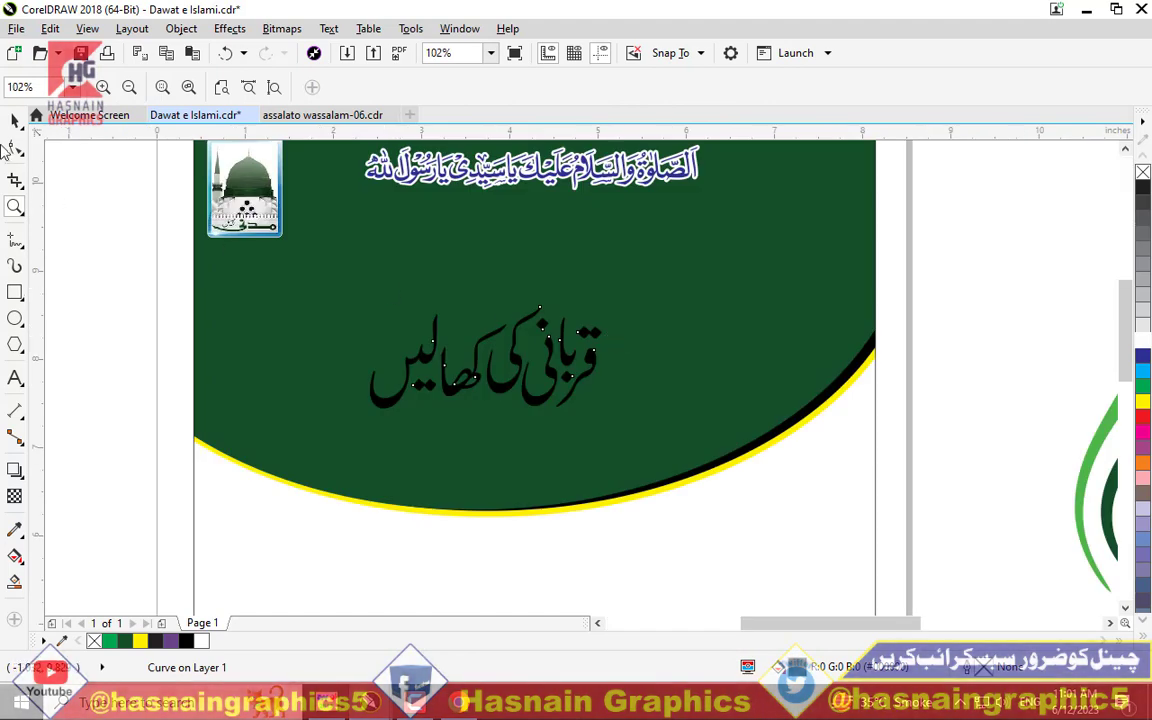
pyautogui.click(15, 121)
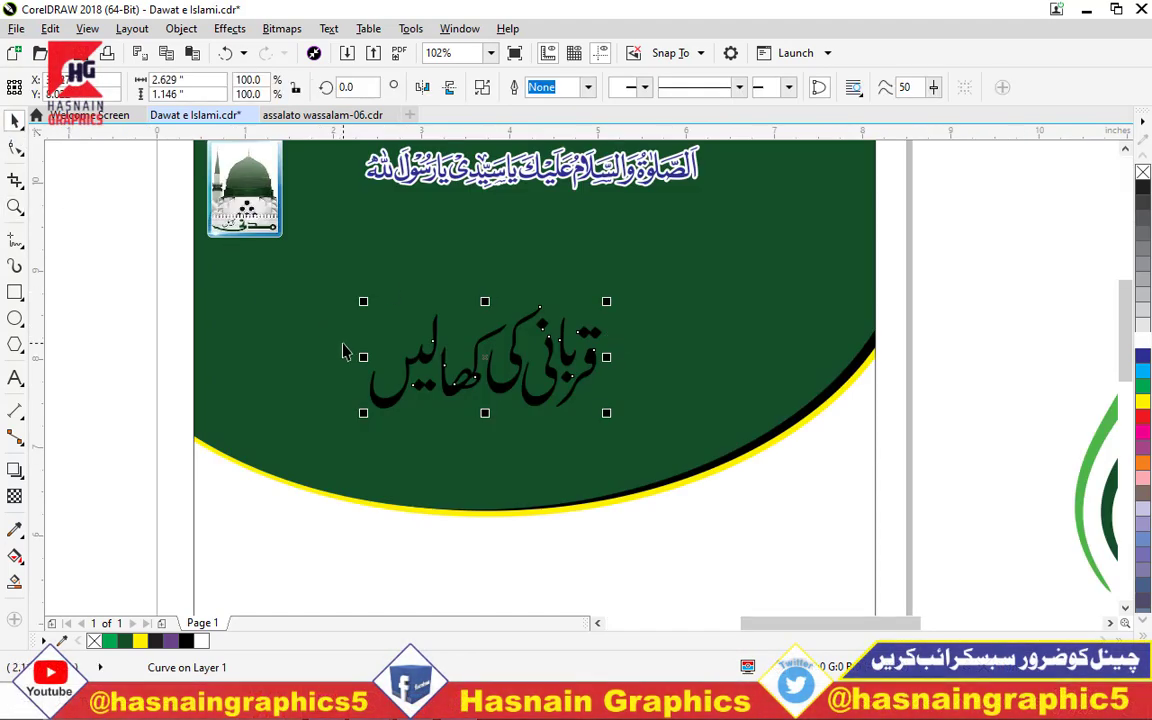
pyautogui.click(298, 530)
pyautogui.click(424, 88)
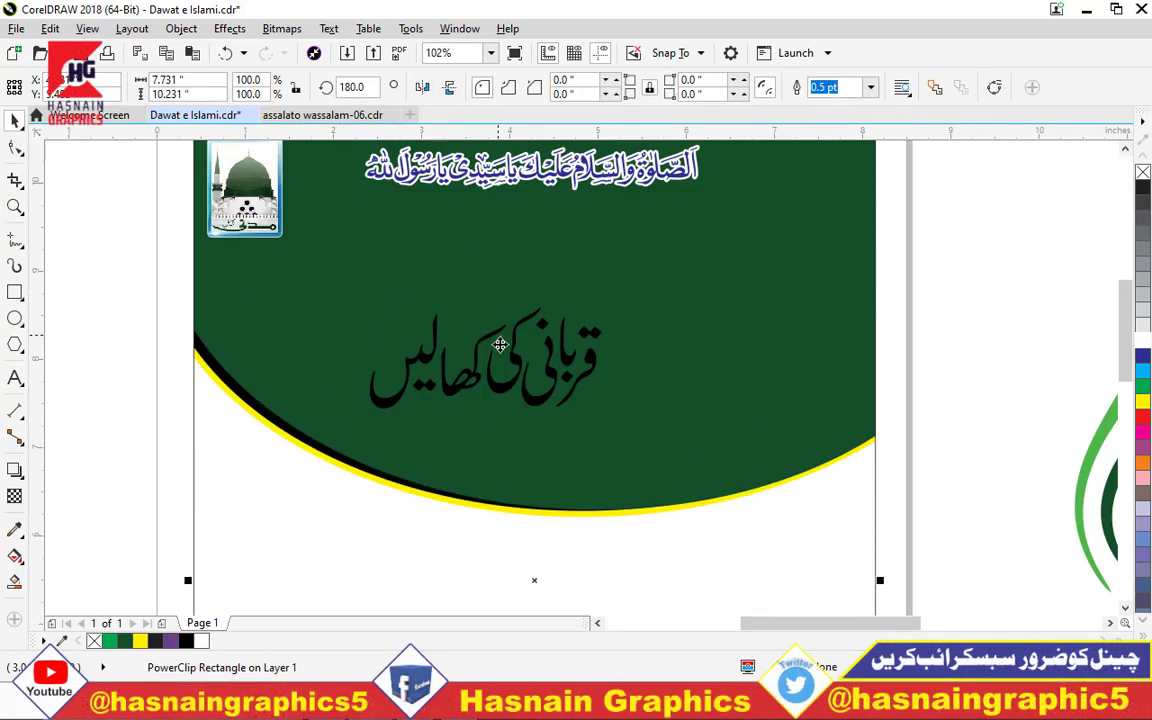
# - Enlarge the قربانی کی کھالیں headline to about 6.056 × 2.64 inches and centre it within the green header
pyautogui.moveTo(519, 388); pyautogui.dragTo(734, 318)
pyautogui.moveTo(593, 345); pyautogui.dragTo(345, 514)
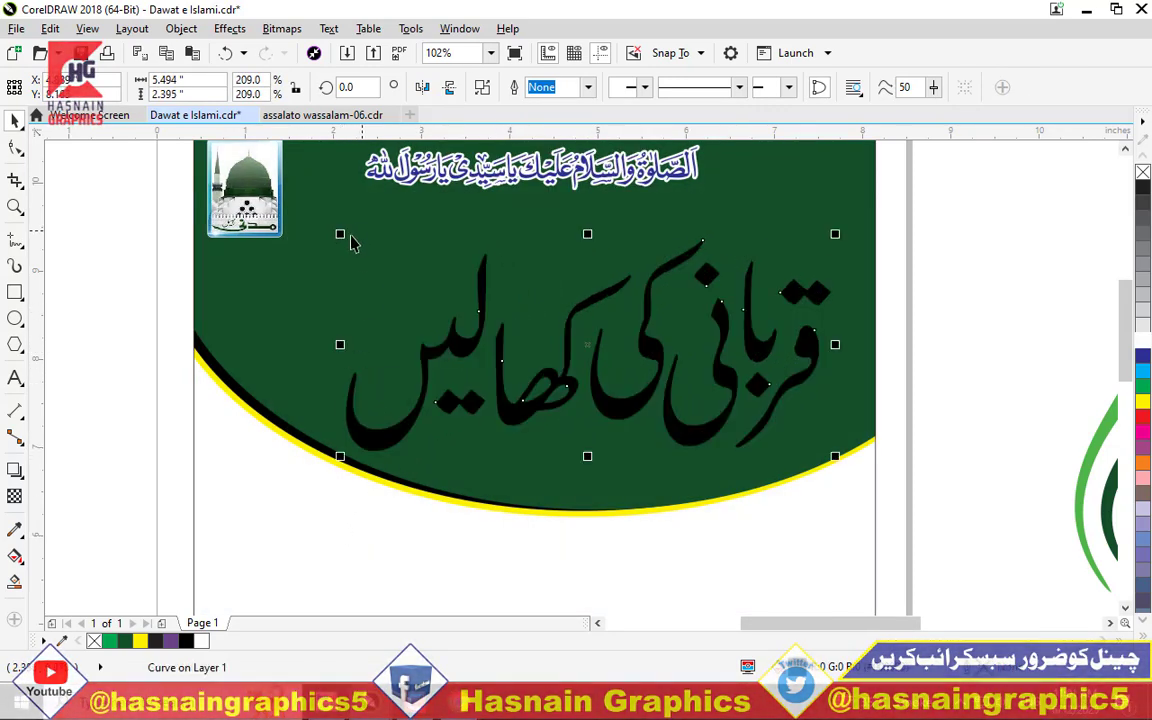
pyautogui.moveTo(334, 226); pyautogui.dragTo(290, 211)
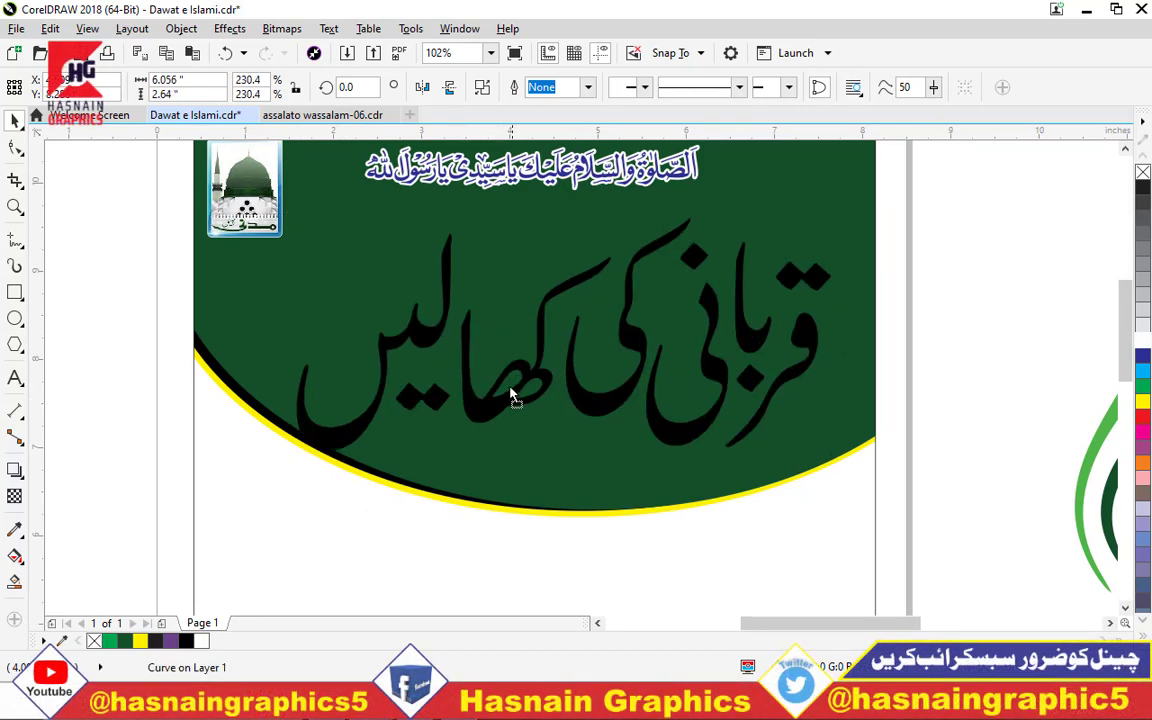
pyautogui.moveTo(510, 395); pyautogui.dragTo(500, 375)
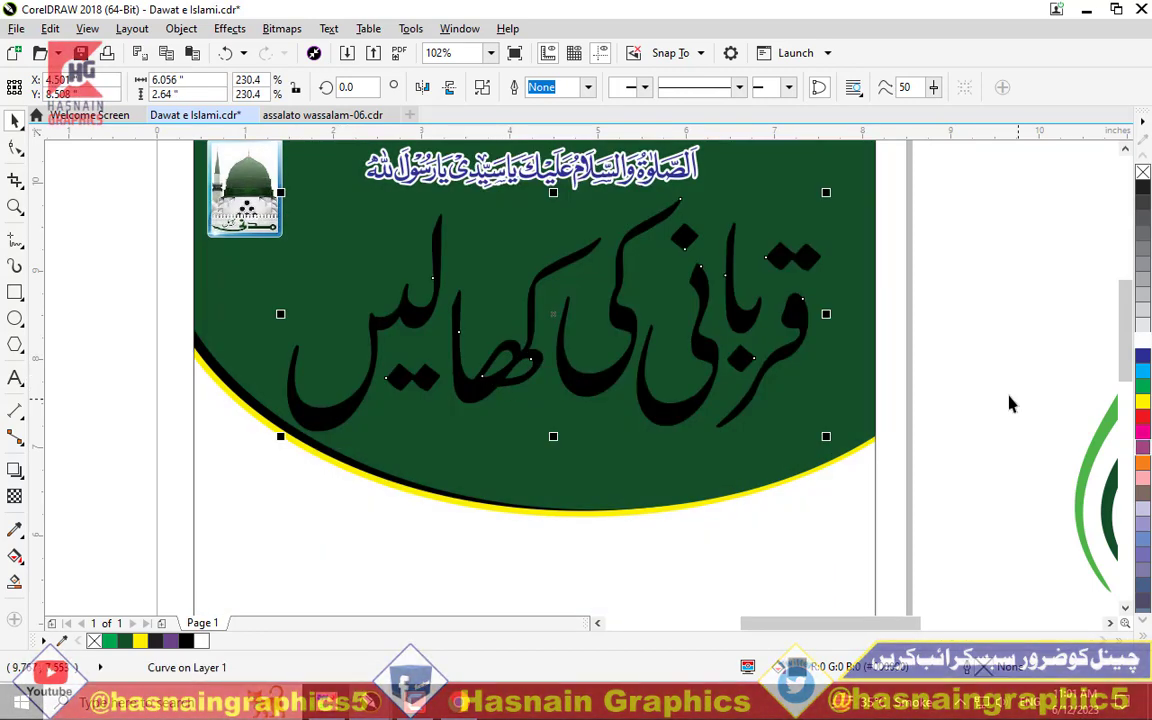
# - Give the قربانی کی کھالیں headline a Chartreuse fill and a Chartreuse outline
pyautogui.scroll(-5, 1145, 560)
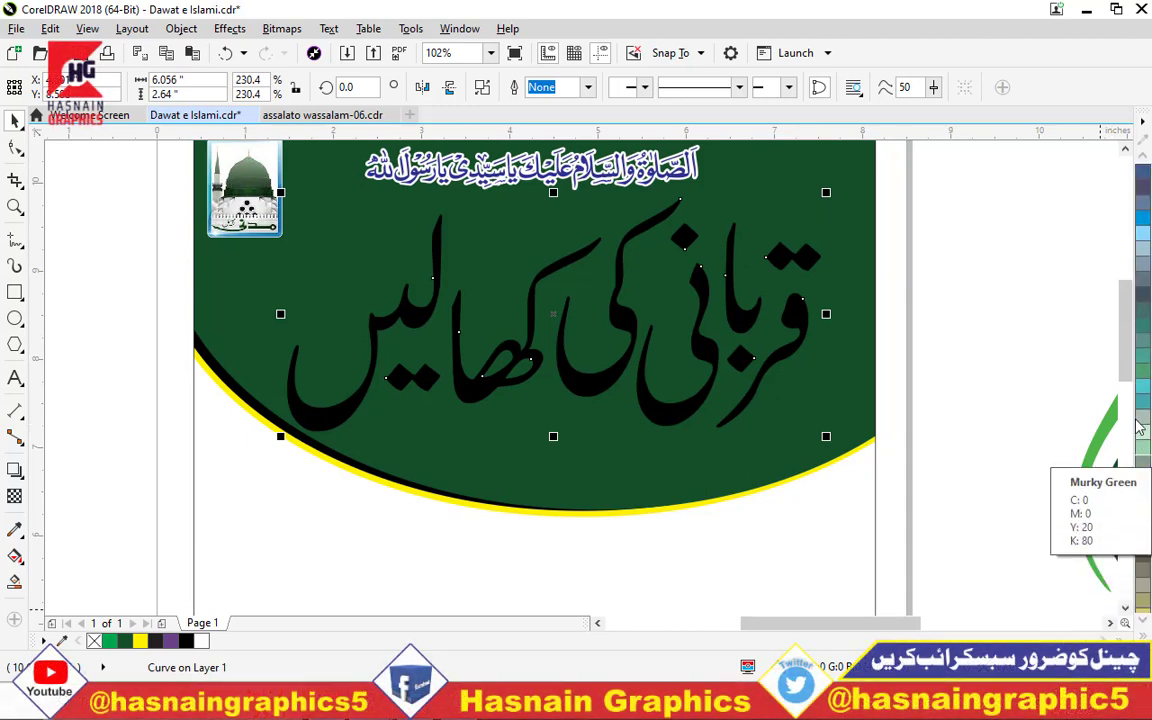
pyautogui.rightClick(1143, 528)
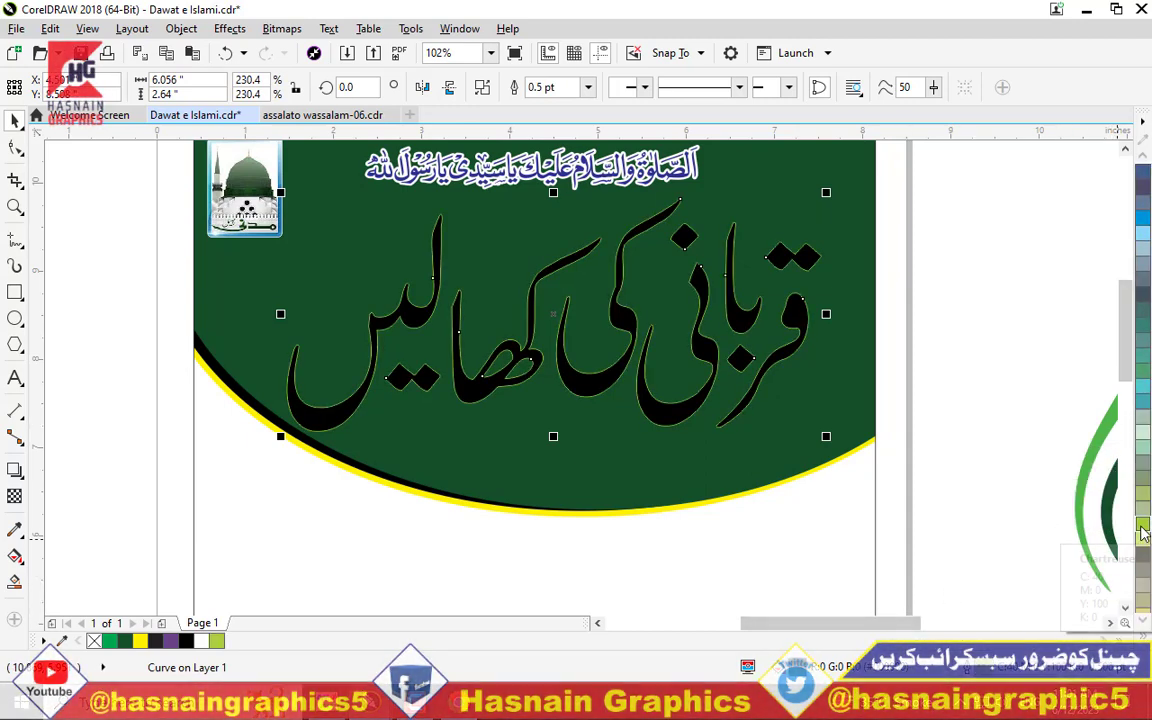
pyautogui.click(1143, 528)
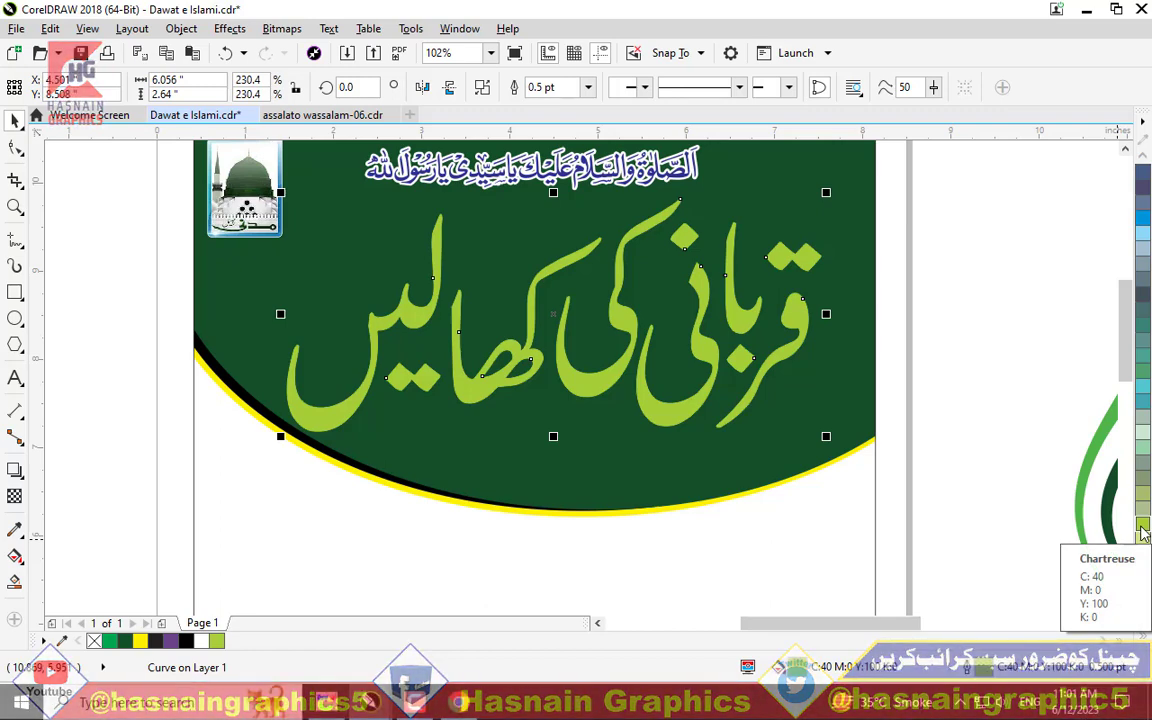
# - Make the headline's outline 10 pt wide with round corners and round caps, placed behind the fill and scaling with the object
pyautogui.press('F12')
pyautogui.write('5')
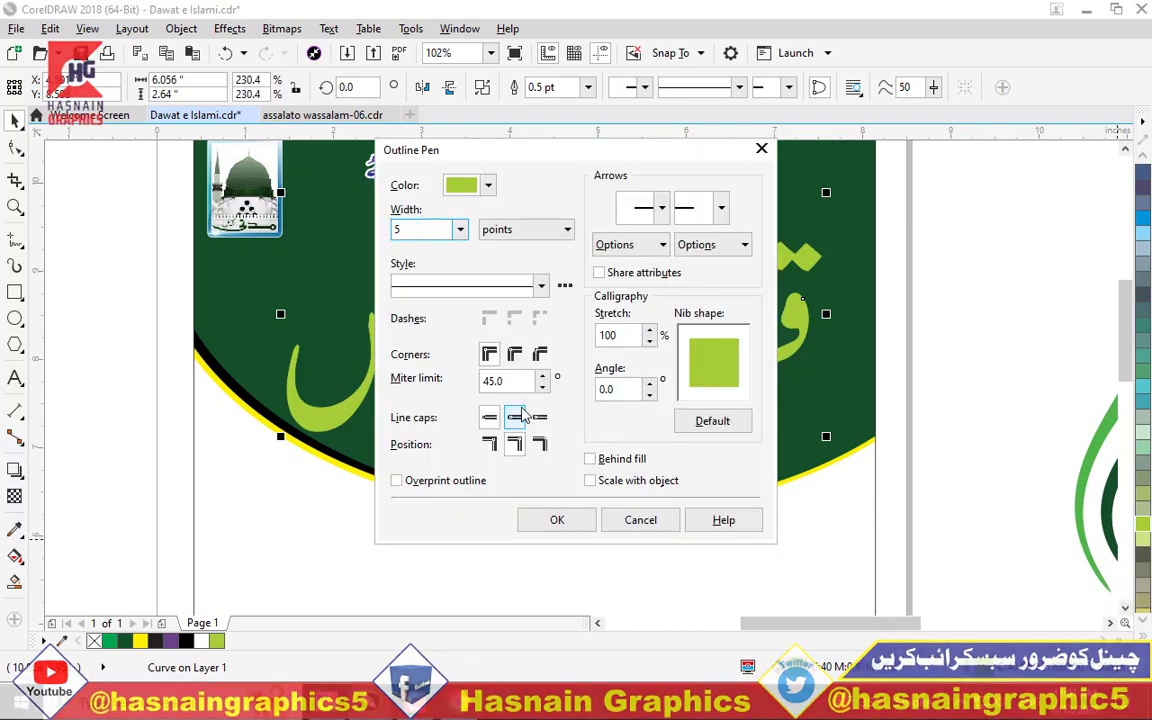
pyautogui.click(514, 354)
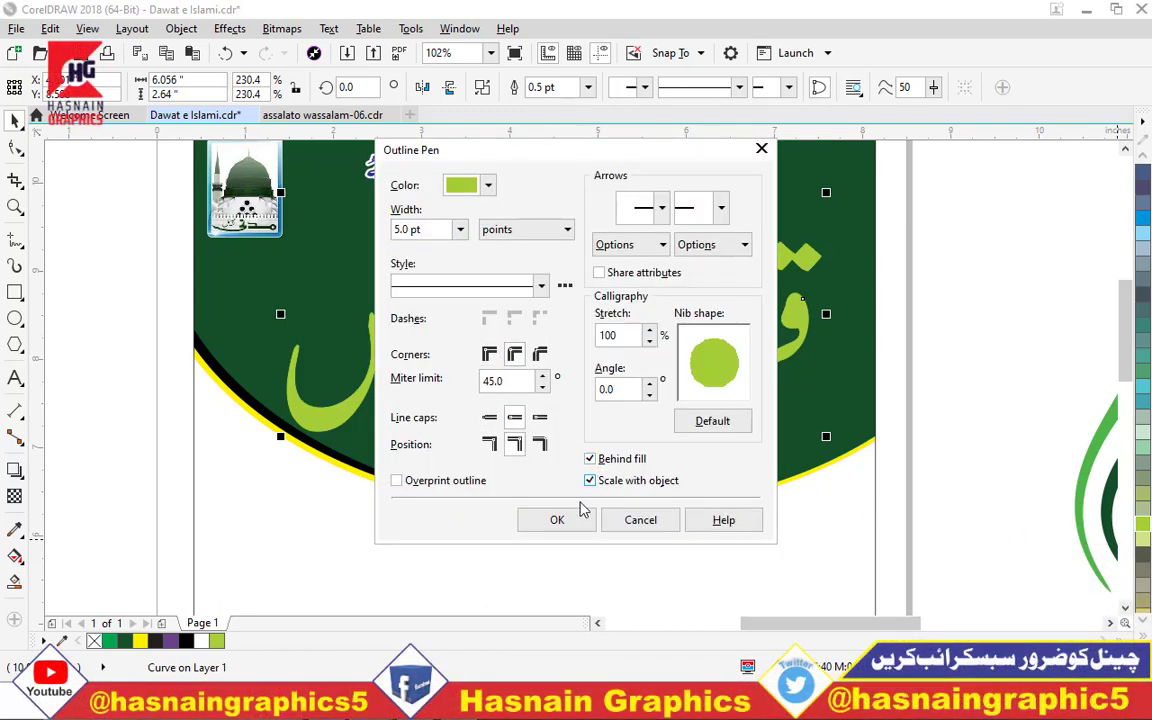
pyautogui.click(568, 516)
pyautogui.press('F12')
pyautogui.write('1')
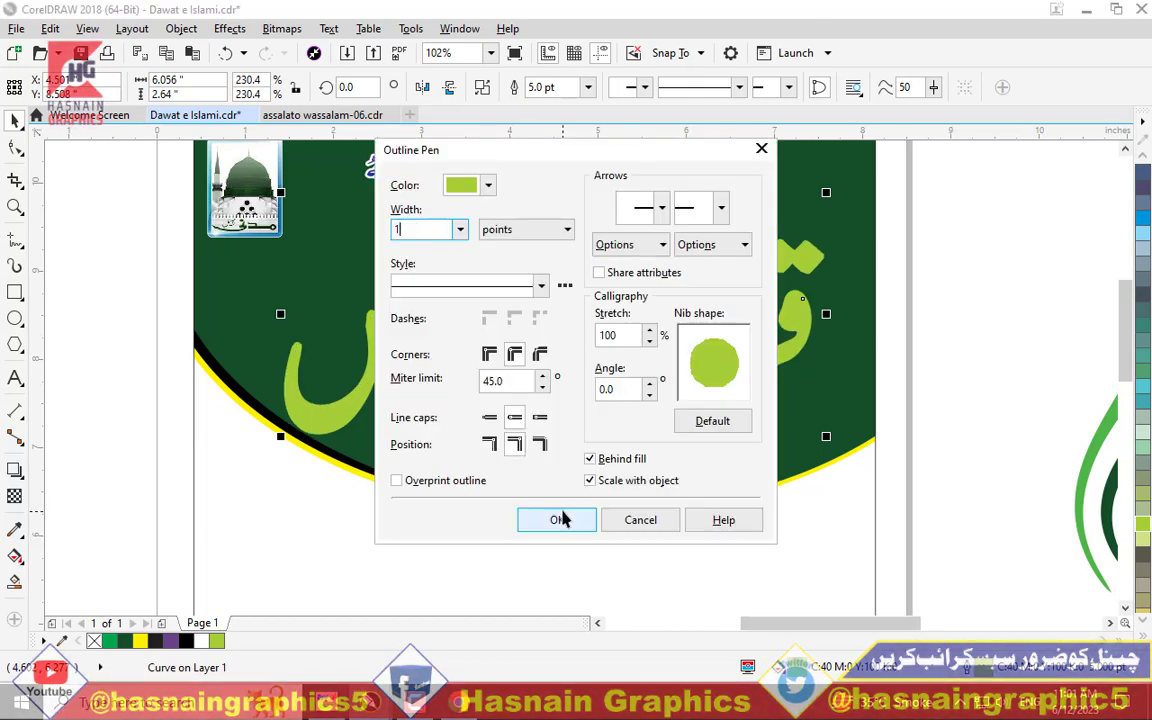
pyautogui.write('0')
pyautogui.click(558, 519)
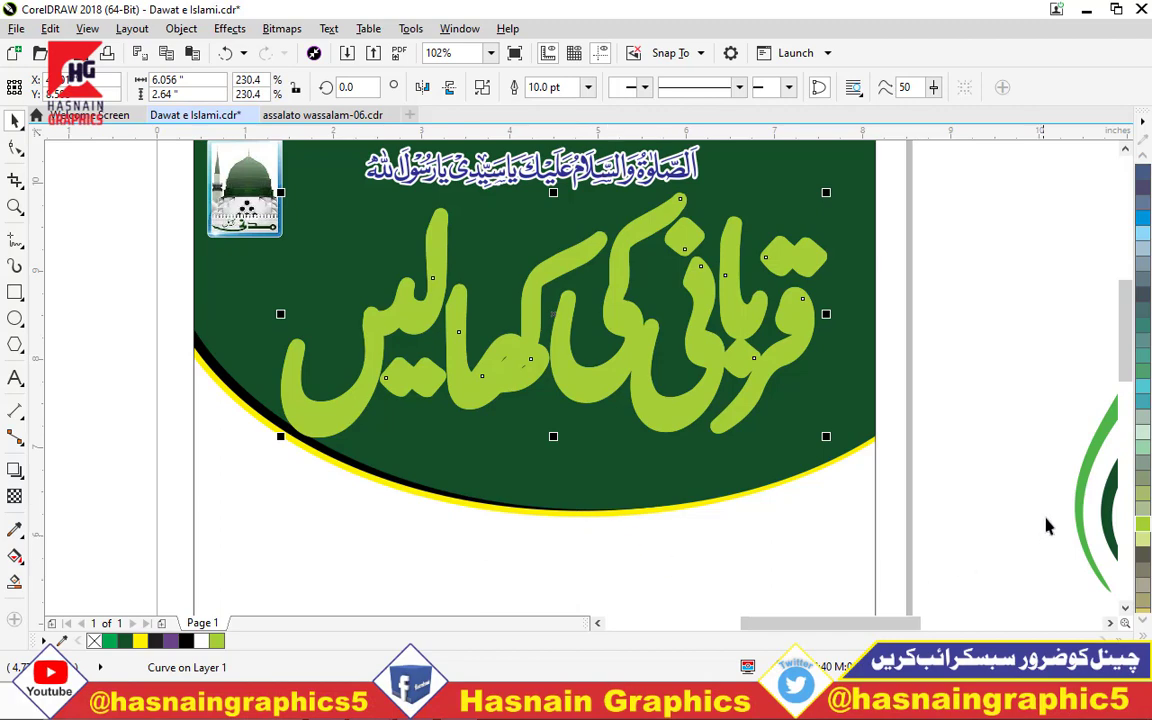
# - Duplicate the headline in place and give the copy a red fill with a 7 pt white outline
pyautogui.scroll(3, 1143, 425)
pyautogui.click(1143, 425)
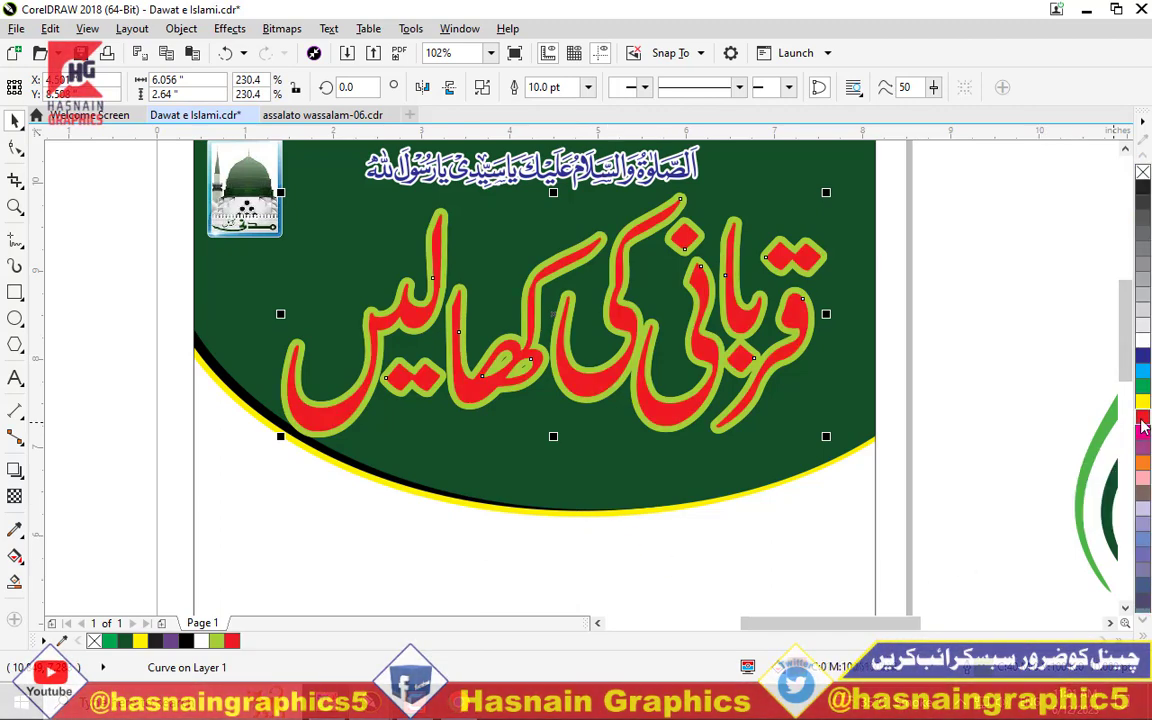
pyautogui.rightClick(1143, 341)
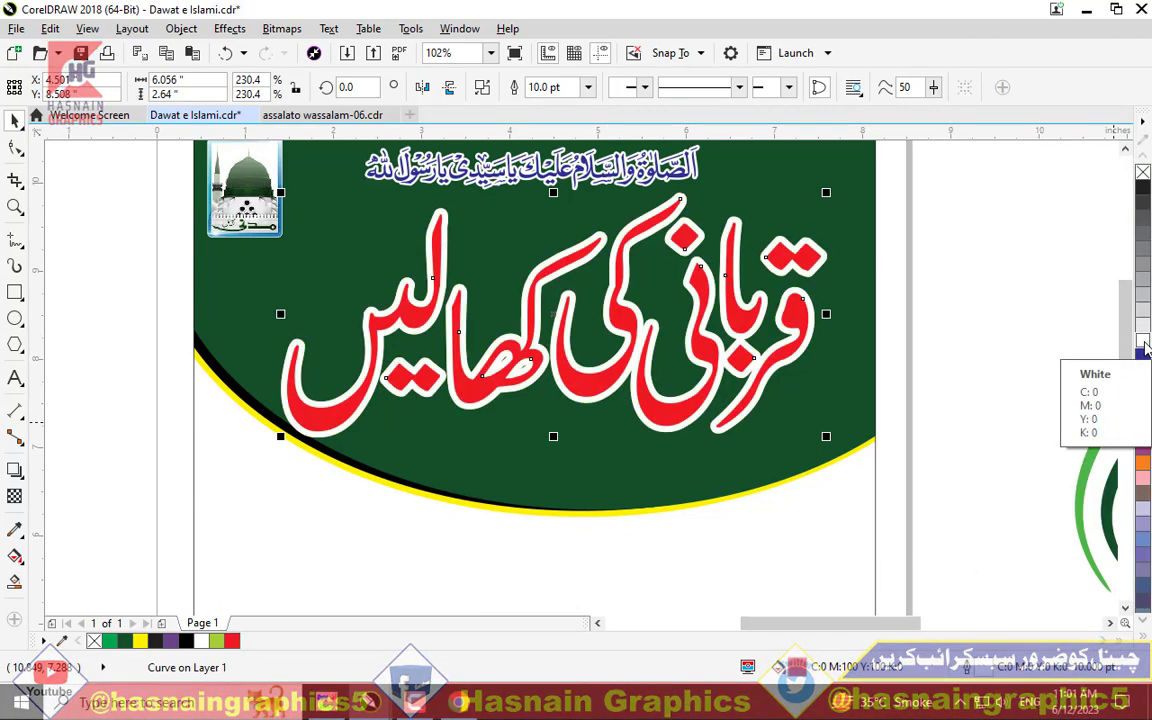
pyautogui.press('F12')
pyautogui.write('7')
pyautogui.press('Return')
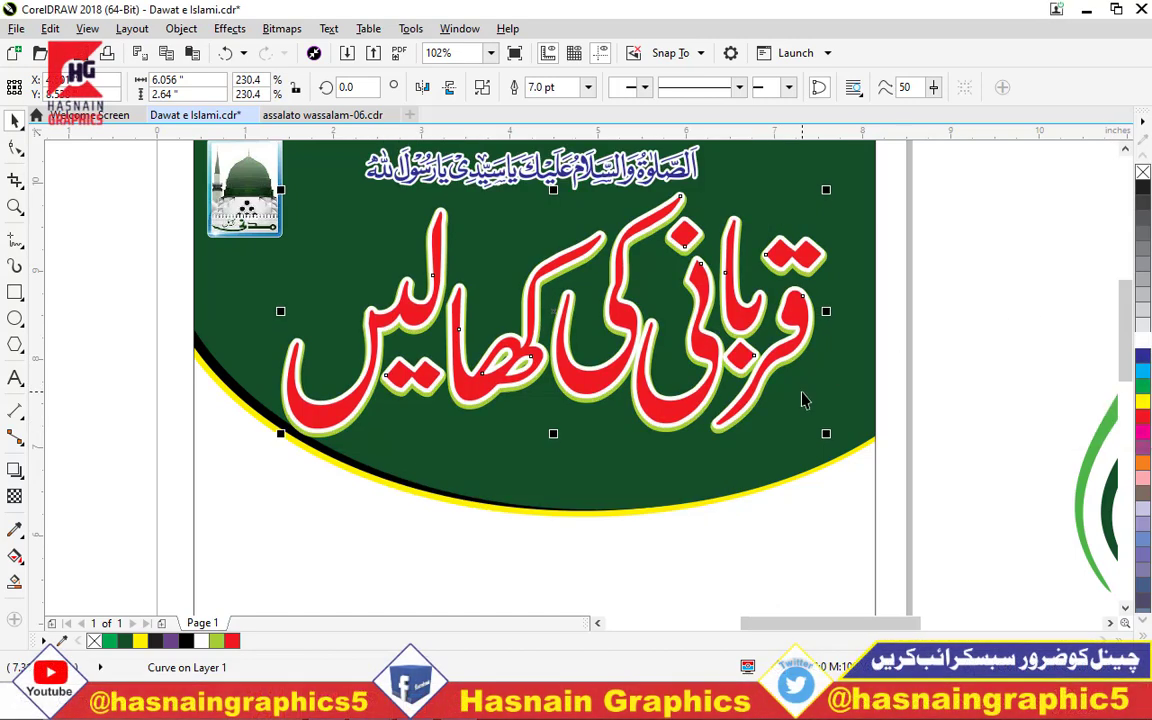
# - Move the دعوت اسلامی text onto the page below the green header and enlarge it to about 7.101 × 1.316 inches
pyautogui.press('F3')
pyautogui.press('F3')
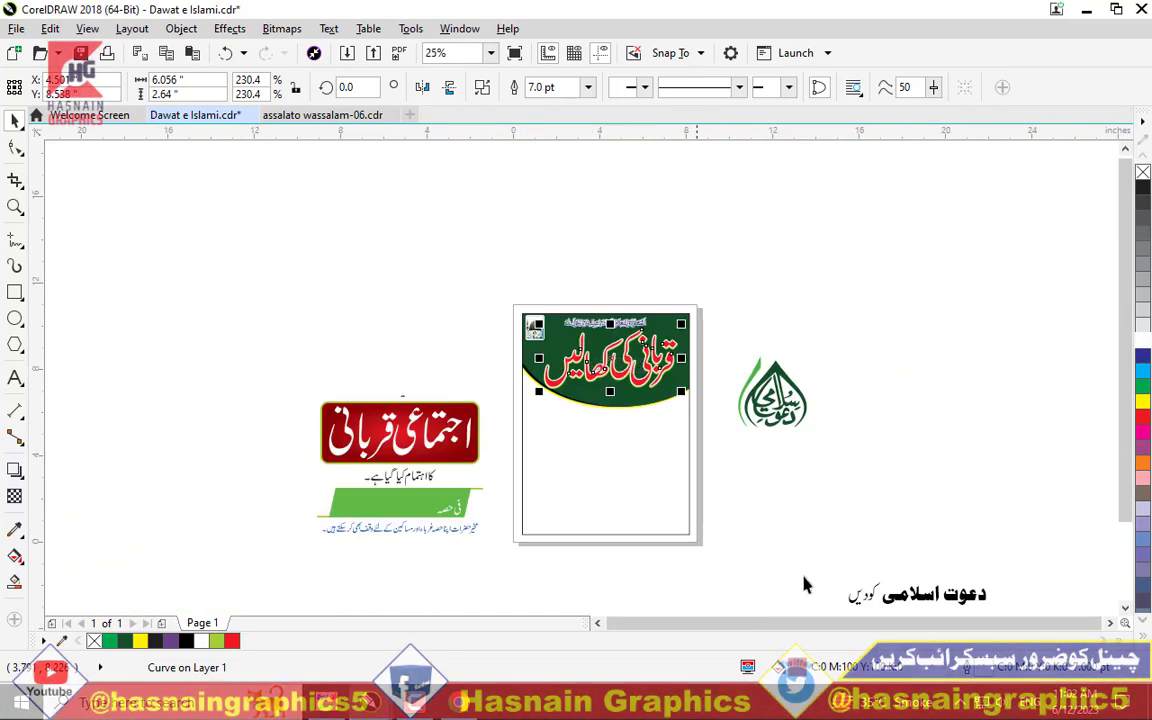
pyautogui.scroll(-2, 875, 615)
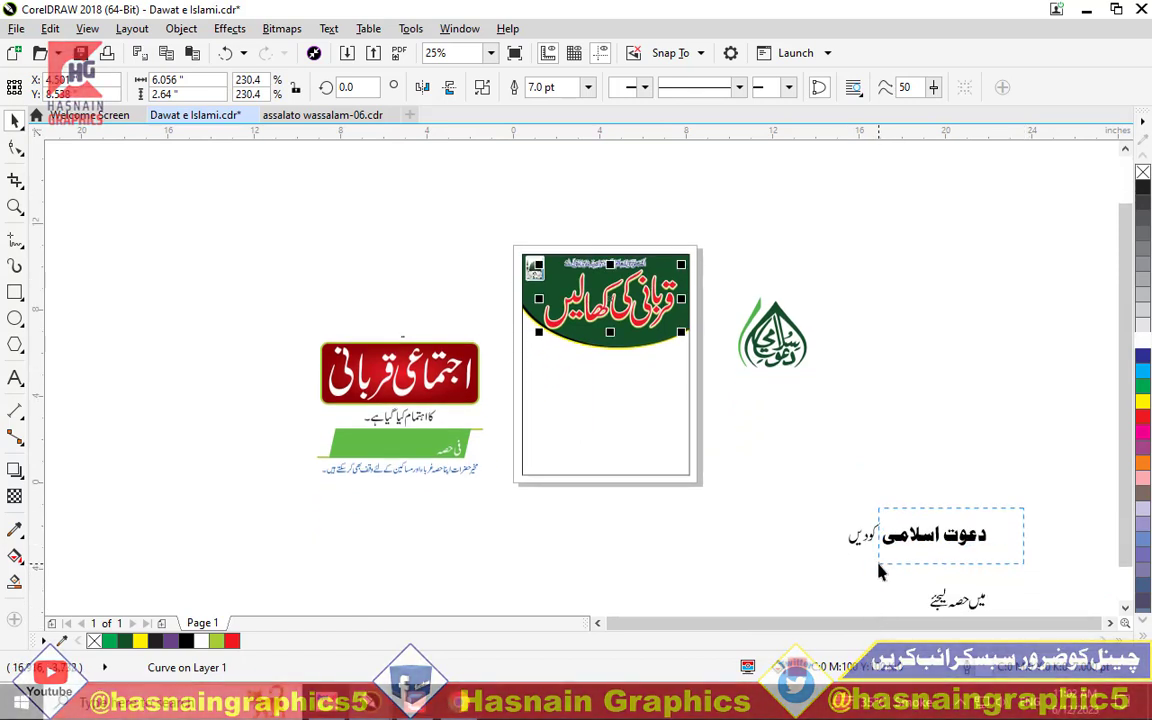
pyautogui.moveTo(900, 537); pyautogui.dragTo(556, 368)
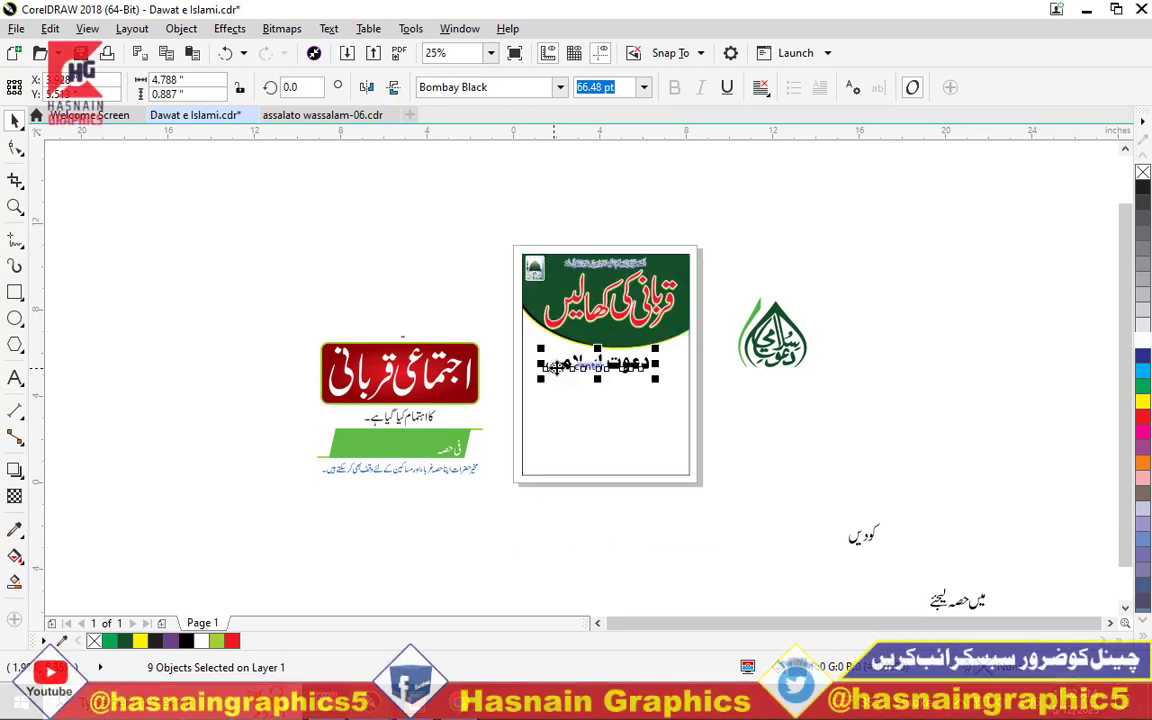
pyautogui.scroll(1, 556, 368)
pyautogui.moveTo(746, 391); pyautogui.dragTo(797, 410)
pyautogui.moveTo(706, 368); pyautogui.dragTo(720, 370)
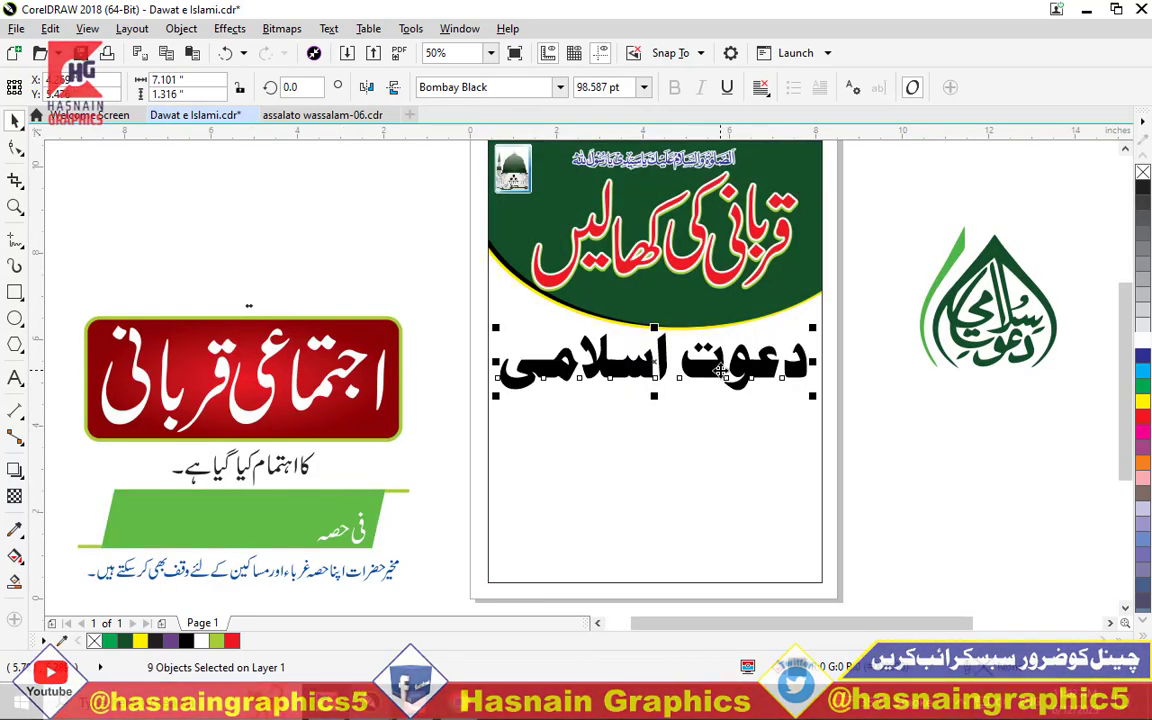
# - Convert the دعوت اسلامی letters to curves and combine them into a single object
pyautogui.hotkey('ctrl', 'q')
pyautogui.click(464, 87)
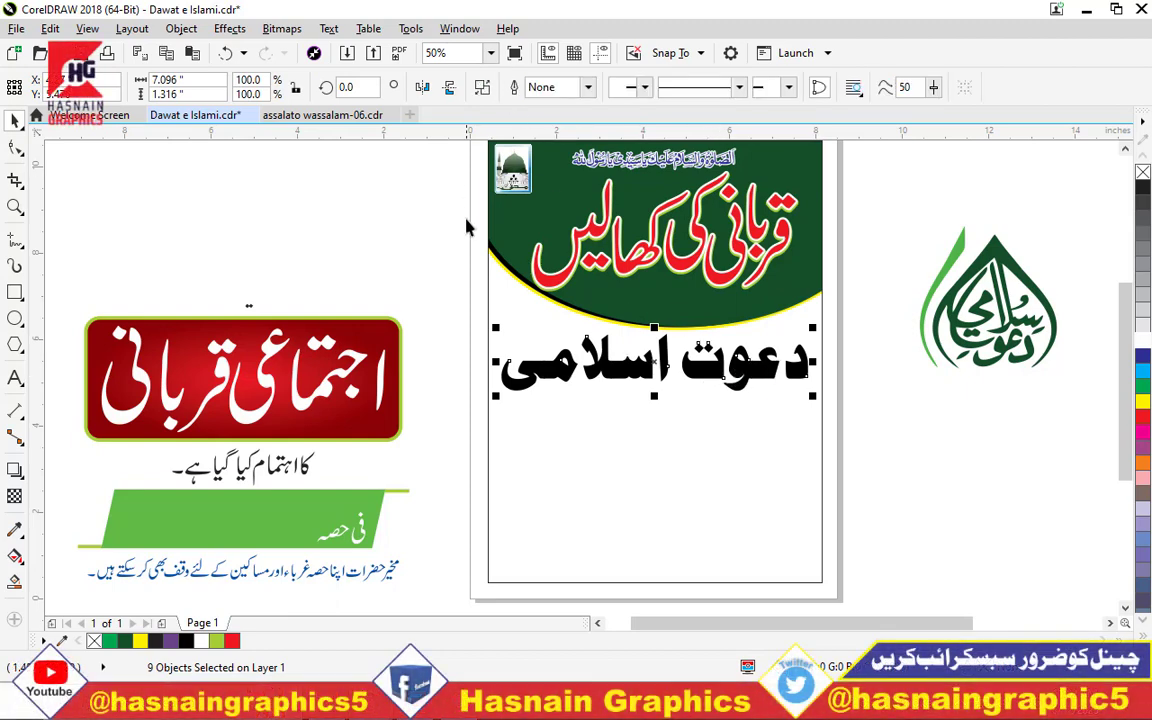
pyautogui.scroll(-1, 483, 404)
pyautogui.scroll(1, 553, 419)
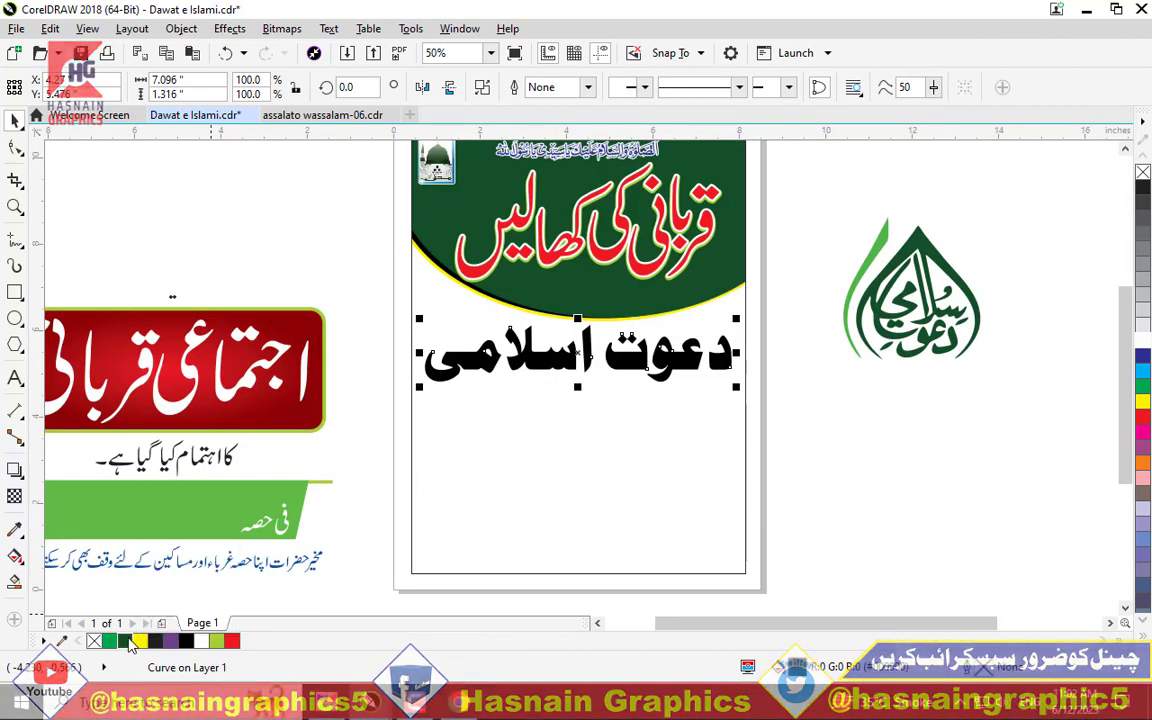
# - Give the دعوت اسلامی text a Chartreuse fill and a Chartreuse outline
pyautogui.click(126, 641)
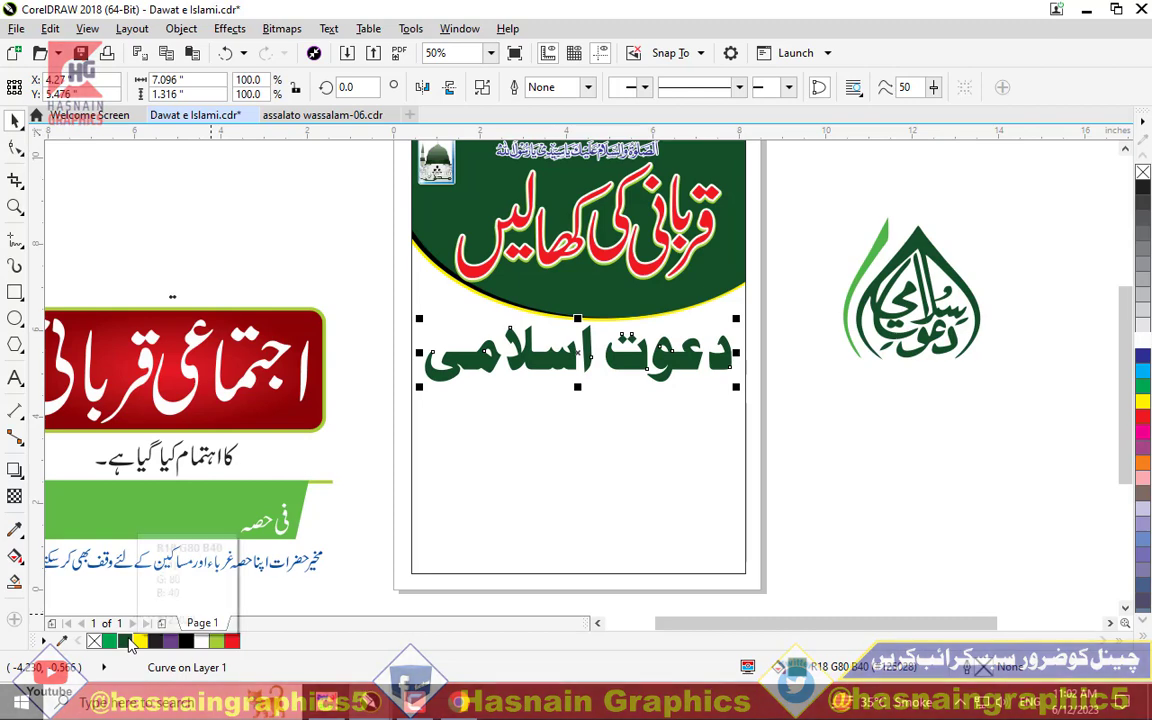
pyautogui.doubleClick(218, 644)
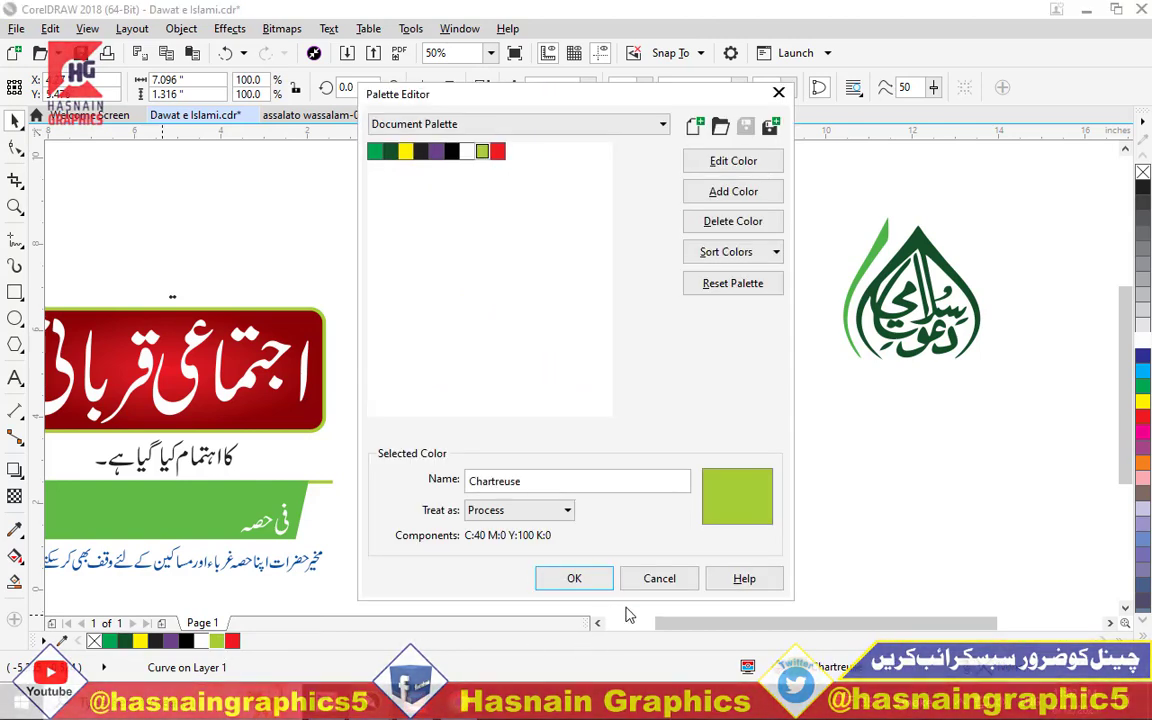
pyautogui.click(645, 578)
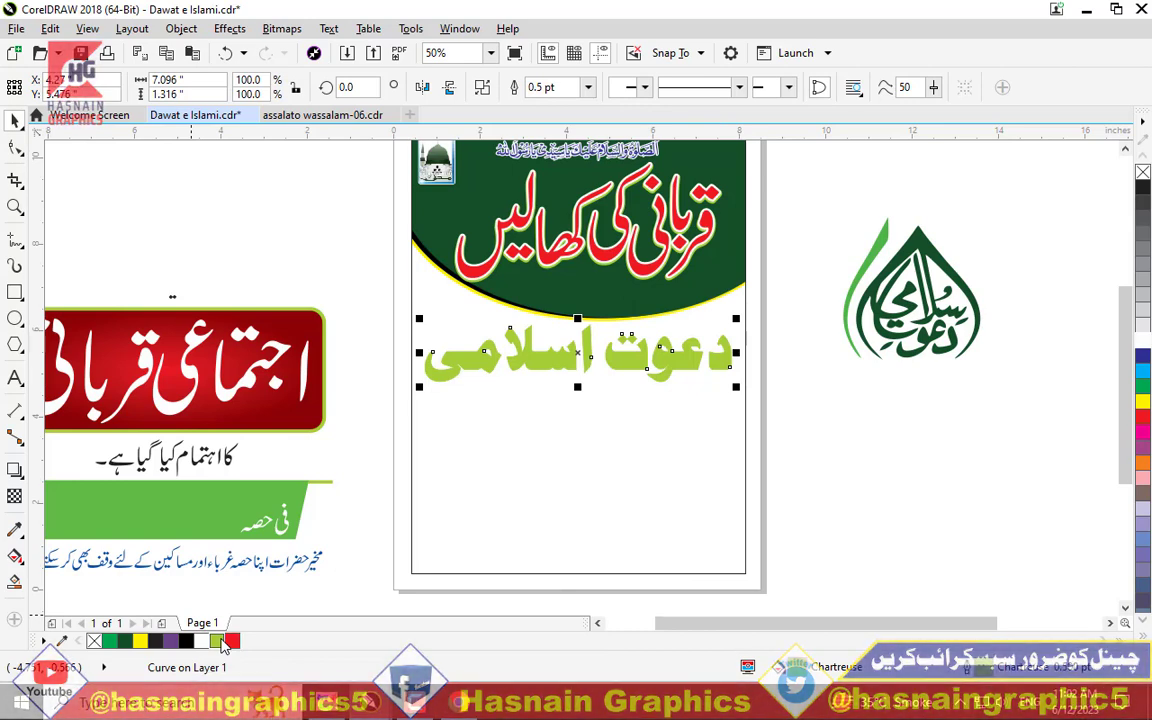
# - Set the دعوت اسلامی outline to 10 pt with round corners and round caps, behind the fill and scaling with the object
pyautogui.press('F12')
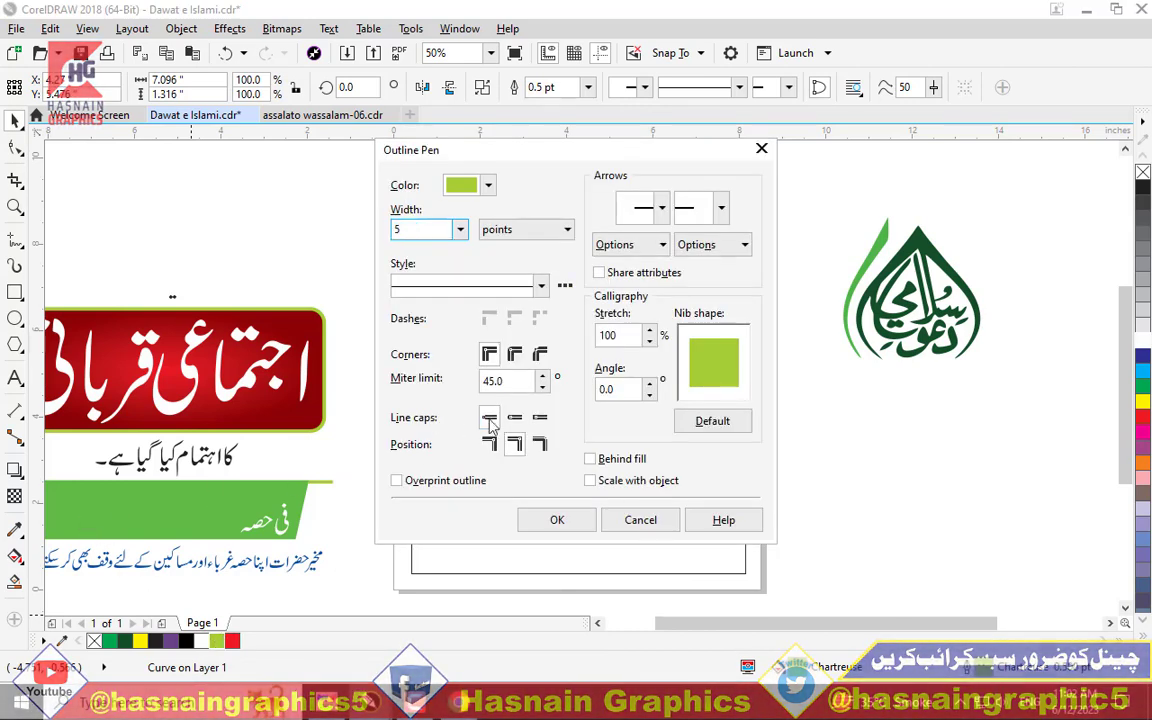
pyautogui.click(514, 417)
pyautogui.click(514, 354)
pyautogui.click(590, 481)
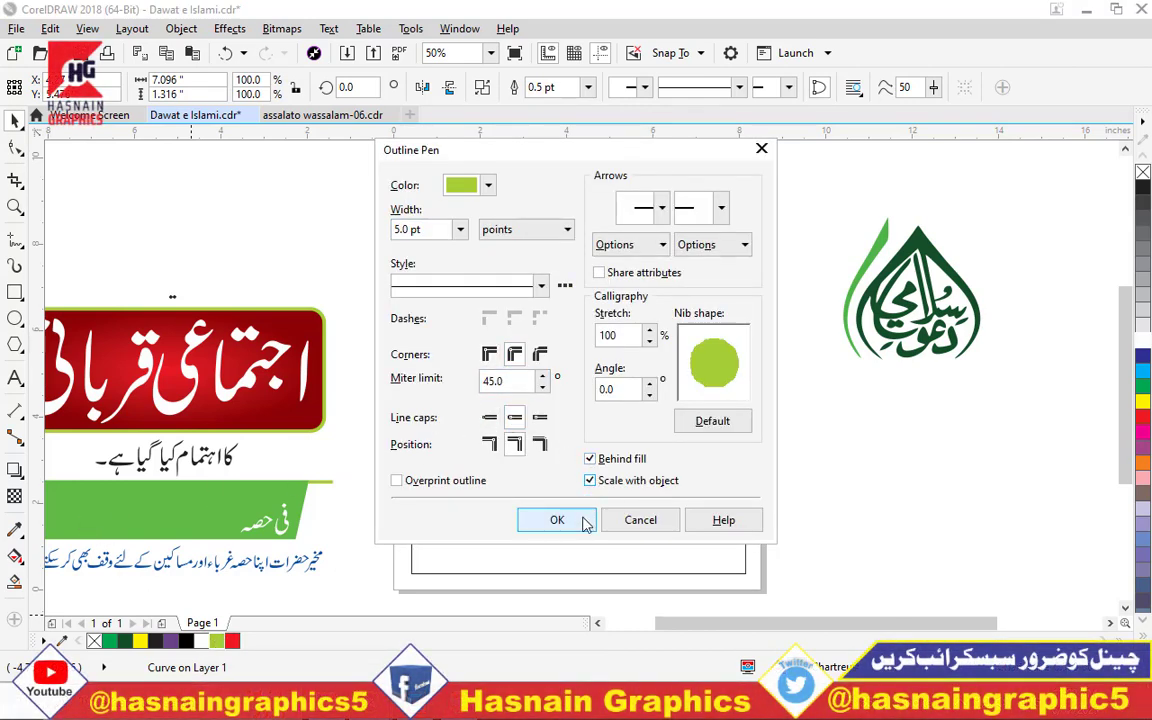
pyautogui.click(583, 521)
pyautogui.press('F12')
pyautogui.write('10')
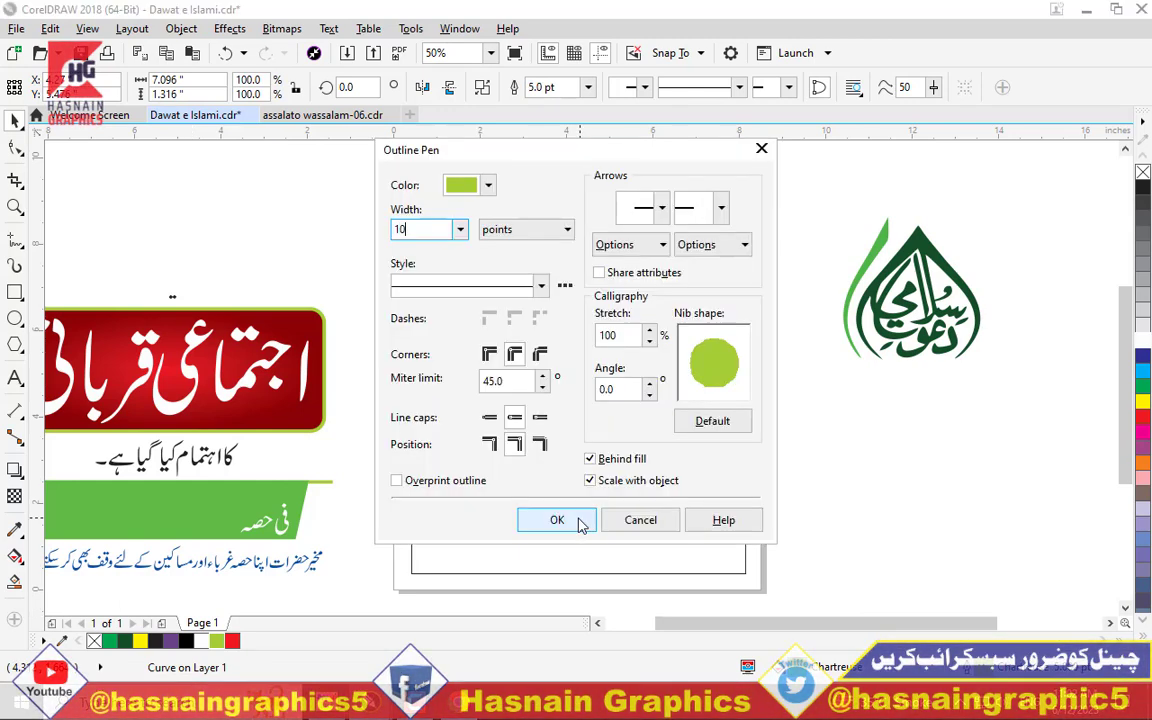
pyautogui.click(582, 524)
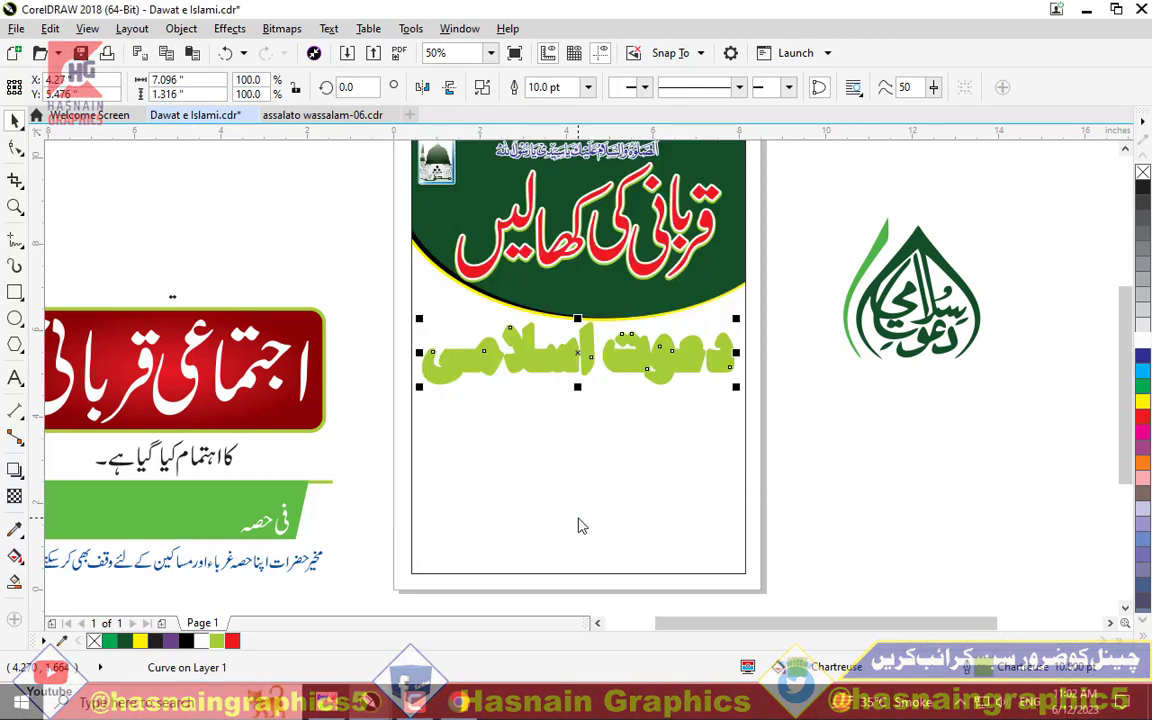
# - Send the Chartreuse دعوت اسلامی copy behind the green one and give the green text a 7 pt white outline
pyautogui.hotkey('ctrl', 'pagedown')
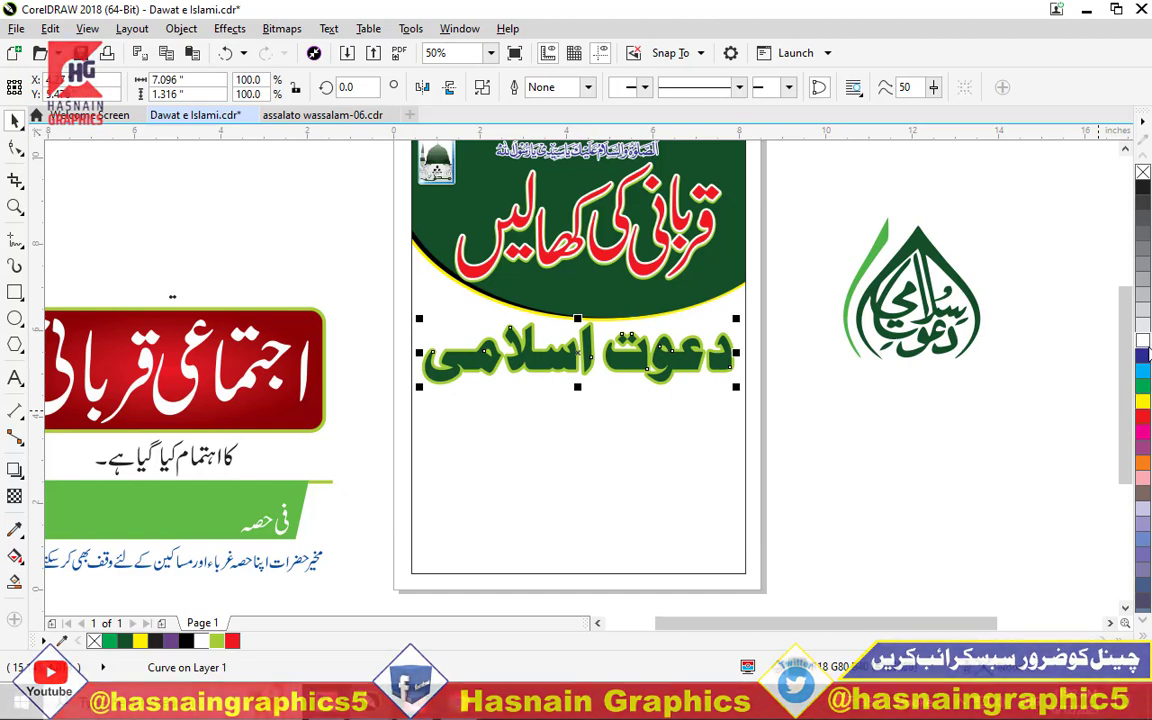
pyautogui.rightClick(1143, 343)
pyautogui.press('F12')
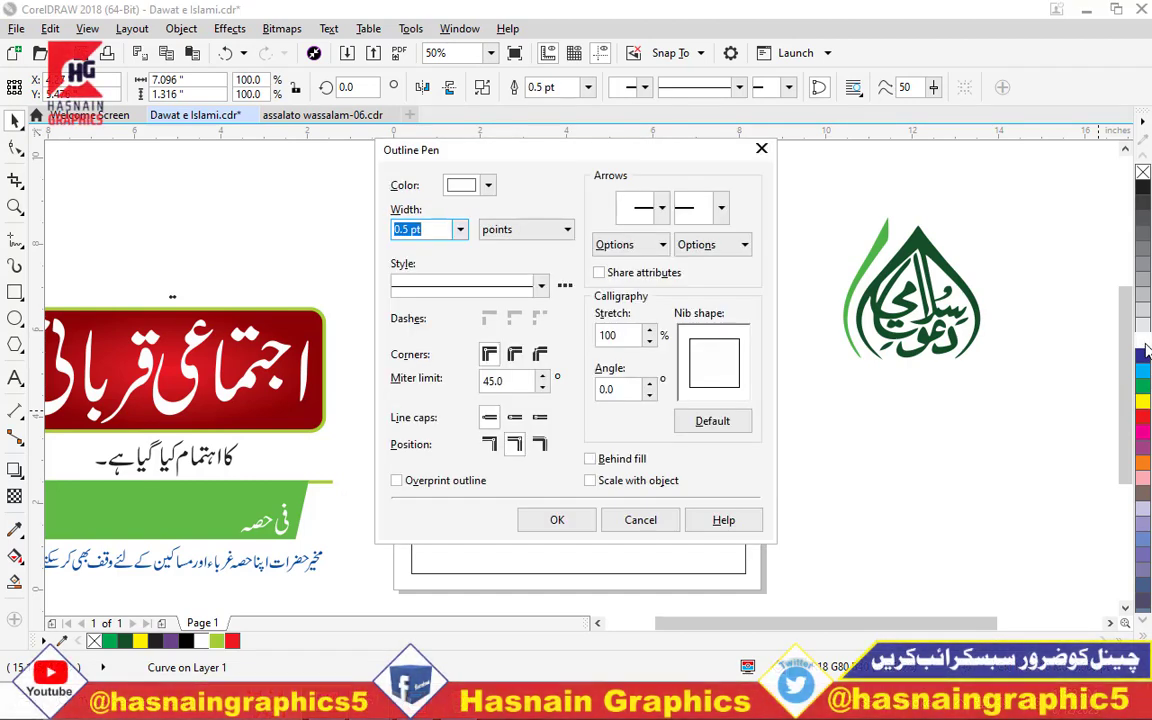
pyautogui.write('7')
pyautogui.press('Return')
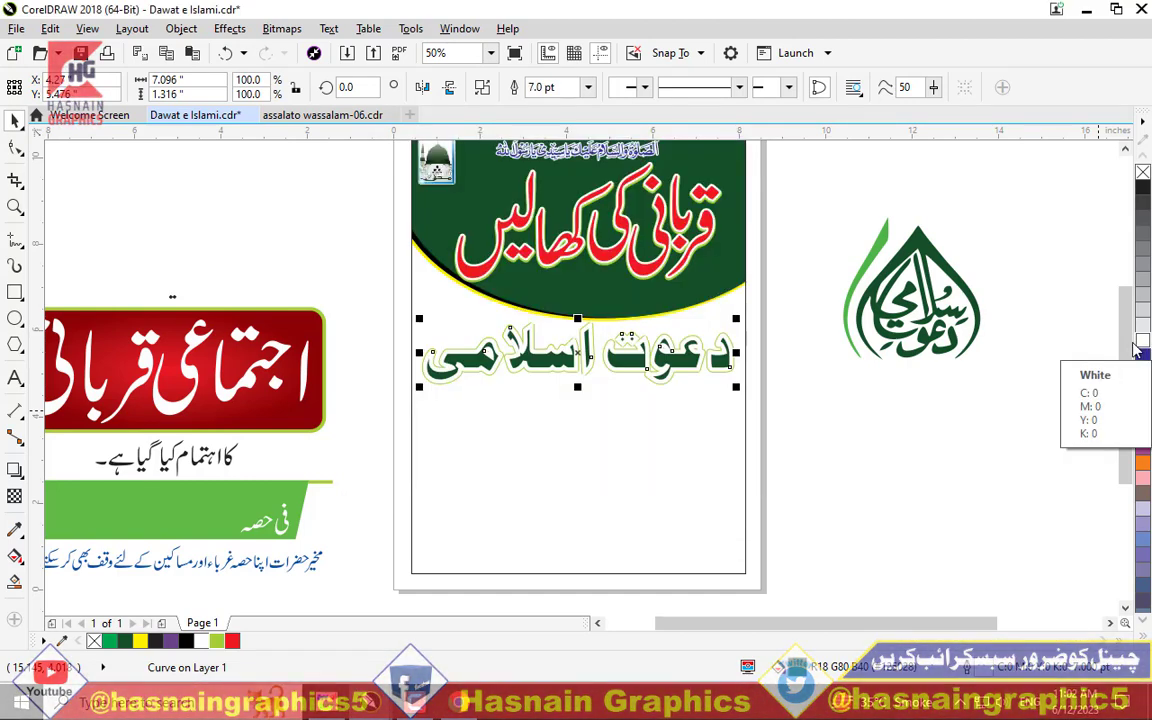
# - Give the green دعوت اسلامی text's white outline round corners and round line caps, placed behind the fill
pyautogui.press('F12')
pyautogui.click(514, 354)
pyautogui.click(514, 417)
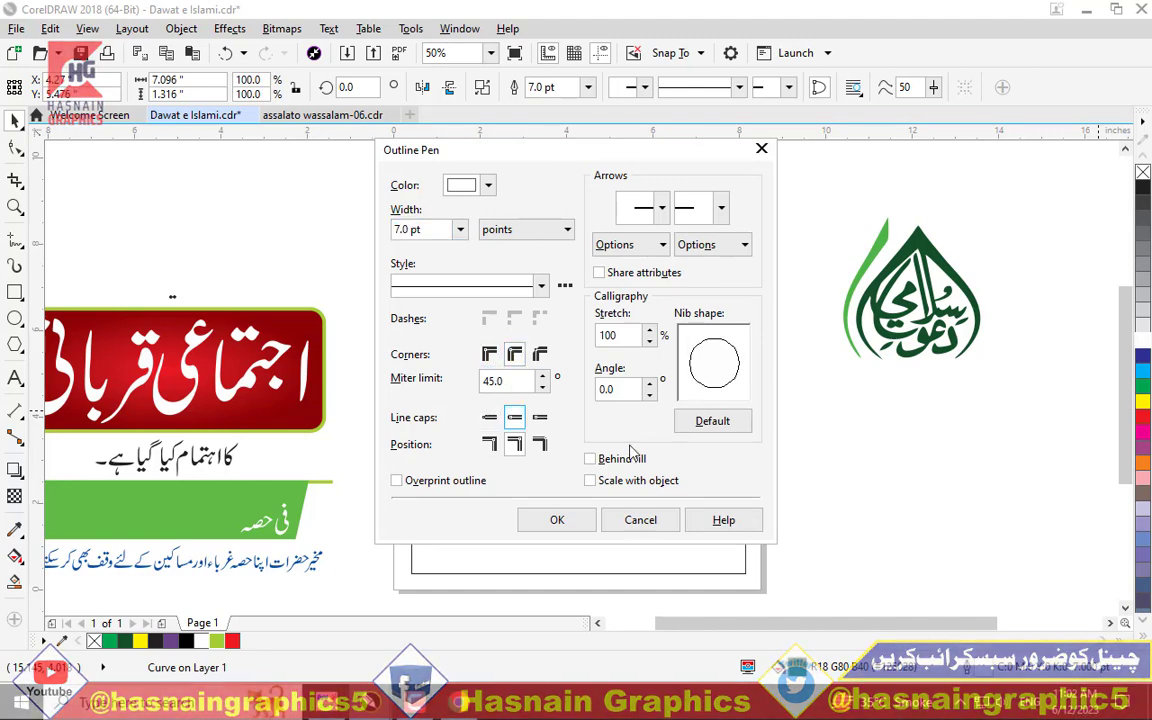
pyautogui.click(557, 519)
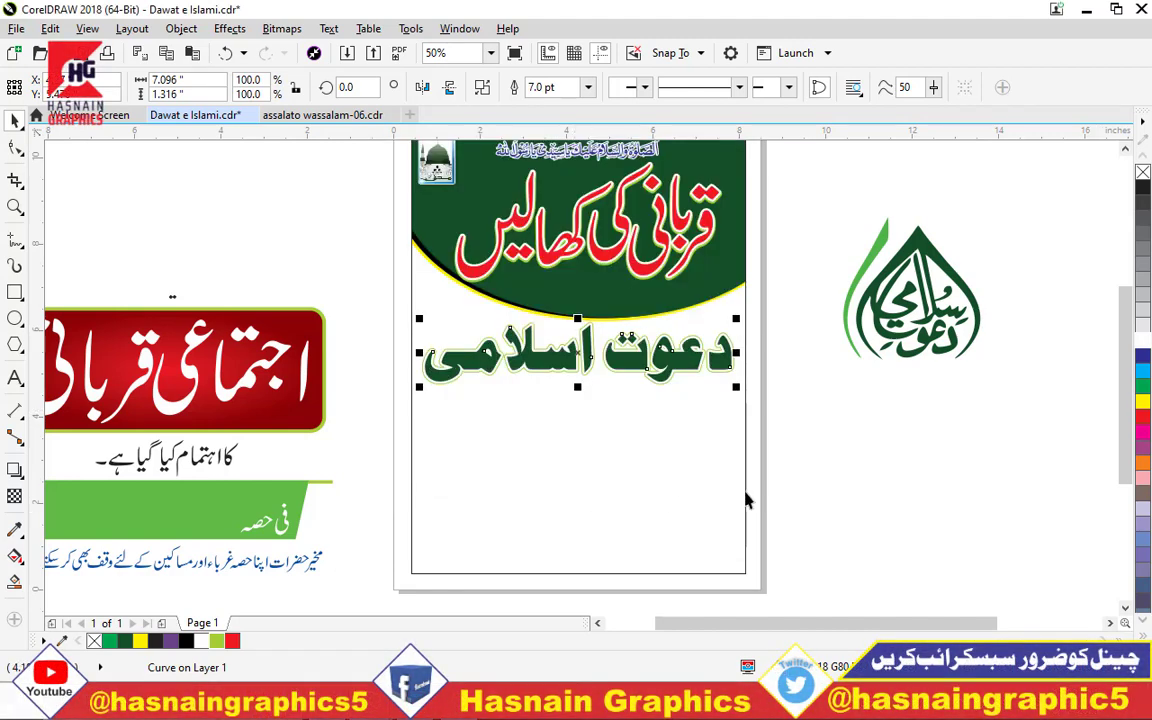
pyautogui.click(905, 475)
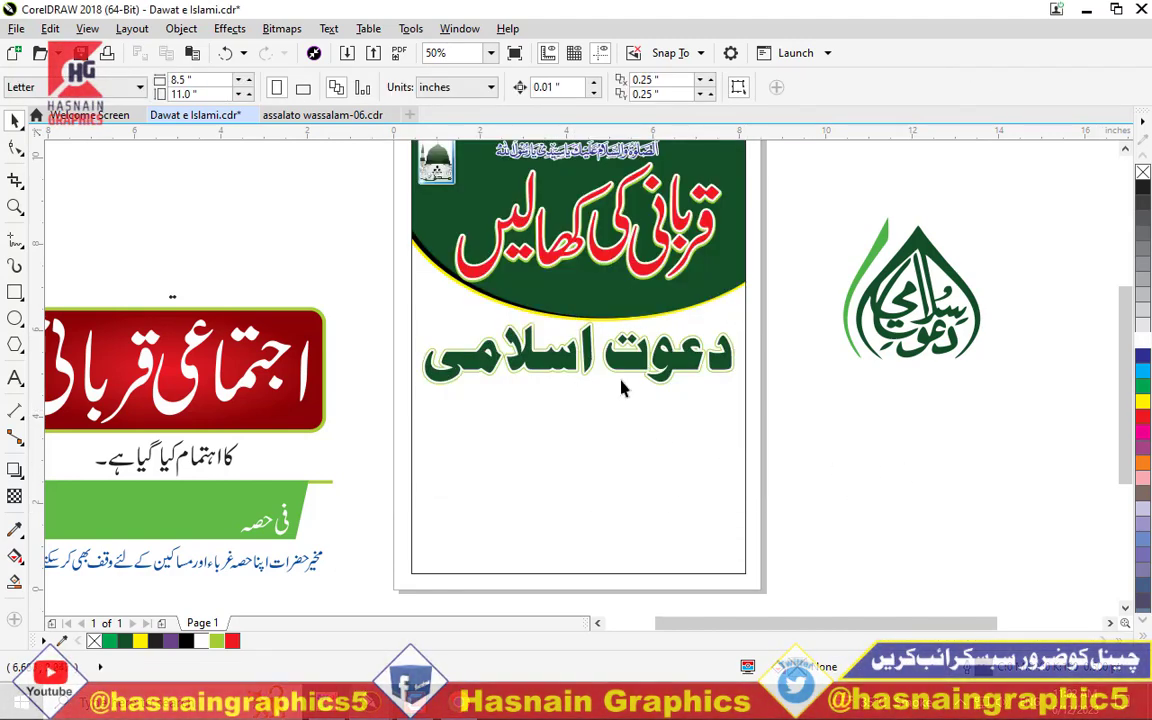
# - Move the کودیں text onto the page above the left end of دعوت اسلامی and shrink it to about 1.252 × 0.892 inches
pyautogui.scroll(-1, 620, 386)
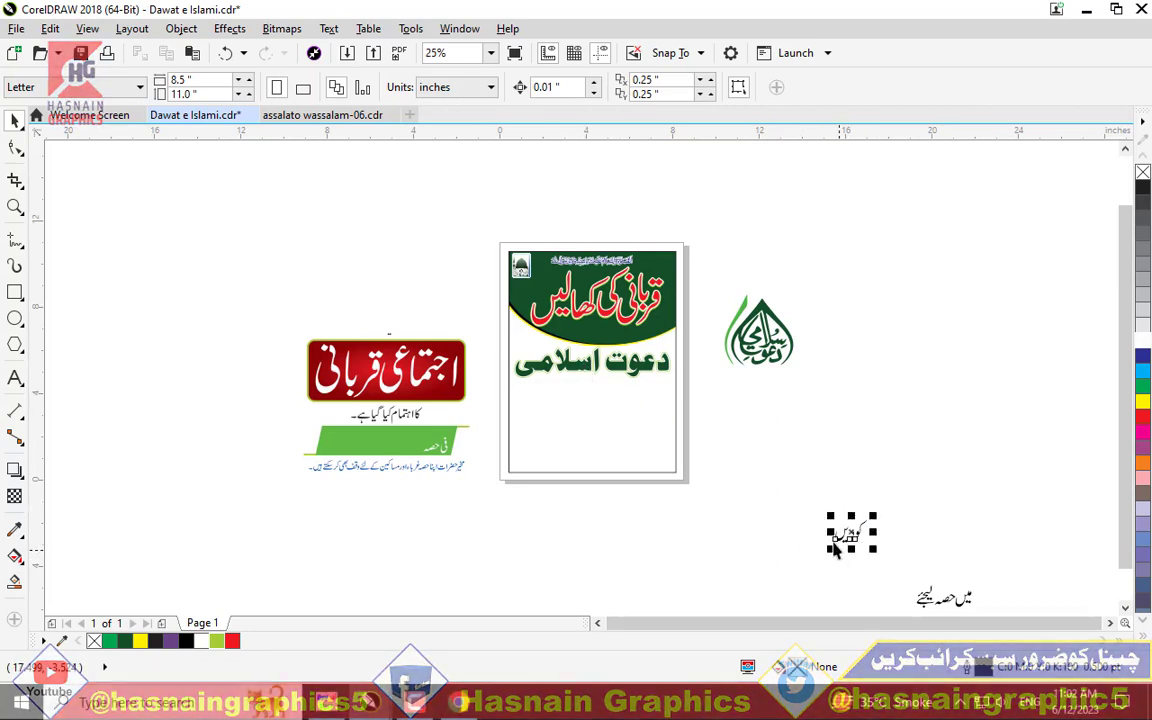
pyautogui.scroll(1, 838, 529)
pyautogui.moveTo(858, 535); pyautogui.dragTo(195, 230)
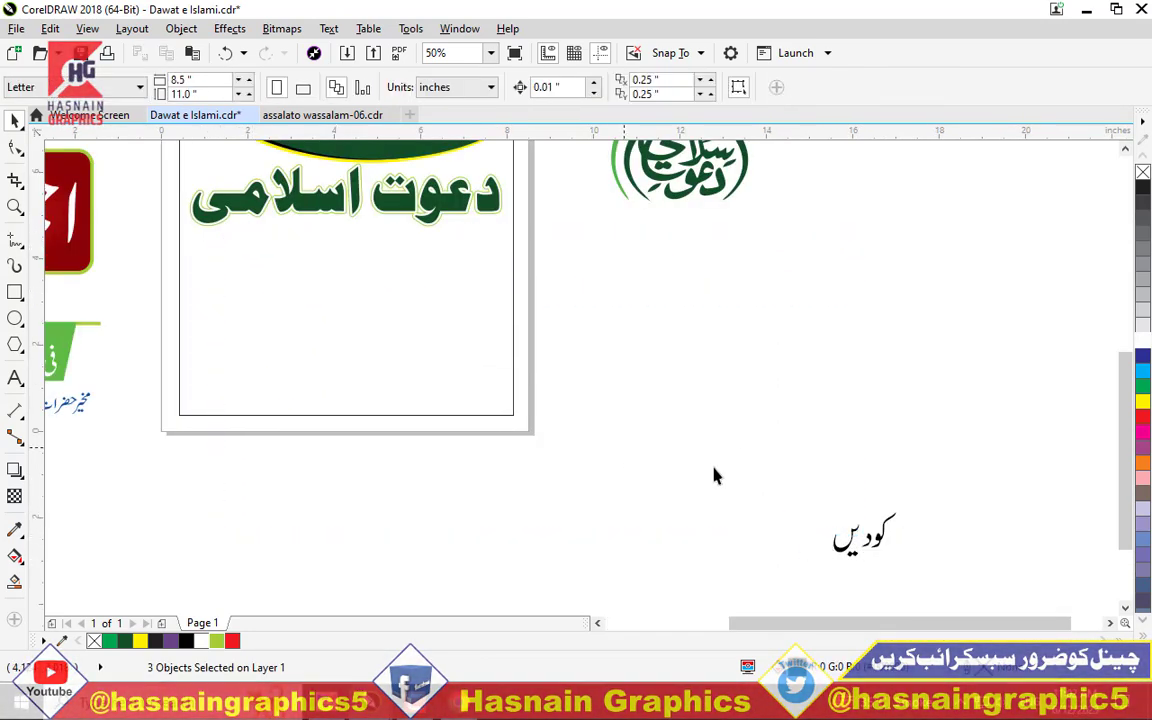
pyautogui.moveTo(960, 603); pyautogui.dragTo(960, 600)
pyautogui.scroll(-1, 960, 600)
pyautogui.moveTo(876, 550); pyautogui.dragTo(557, 378)
pyautogui.scroll(2, 557, 378)
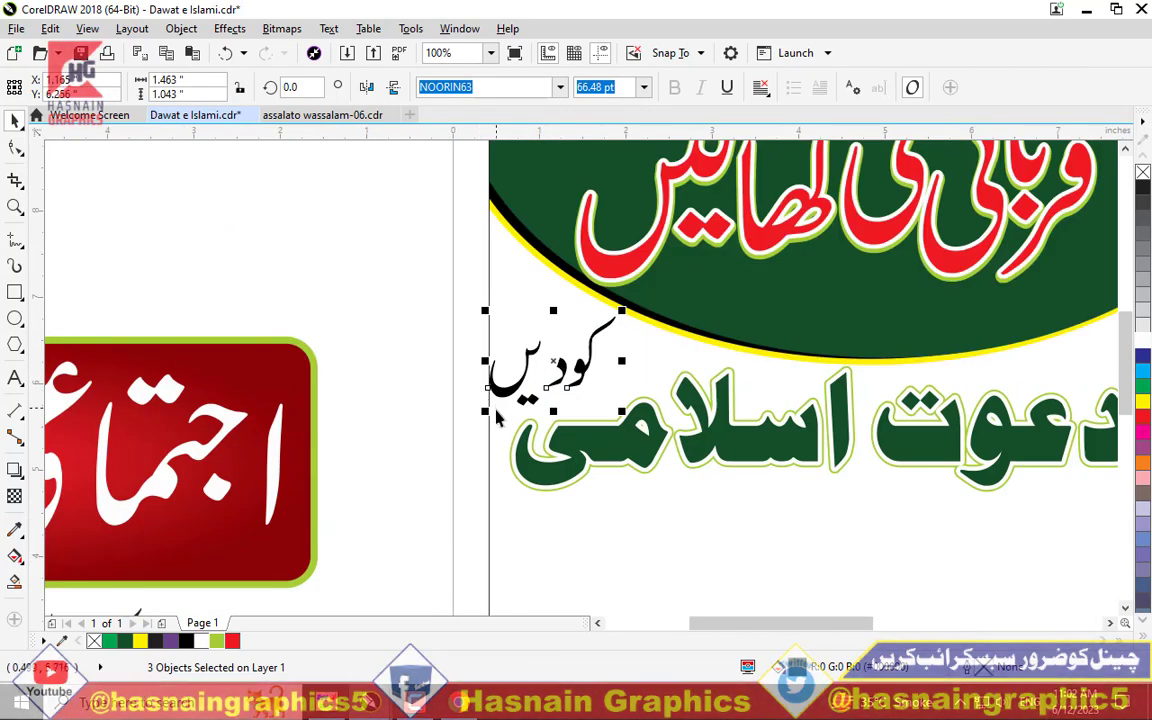
pyautogui.moveTo(485, 412); pyautogui.dragTo(505, 420)
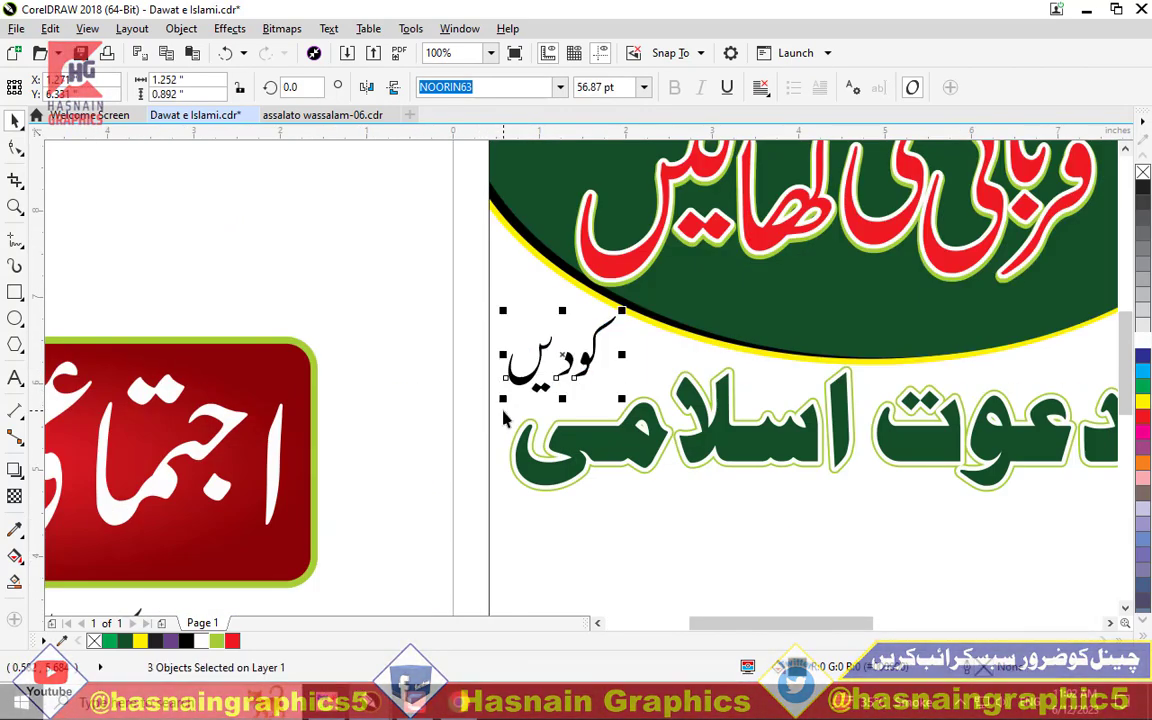
pyautogui.moveTo(566, 365); pyautogui.dragTo(561, 383)
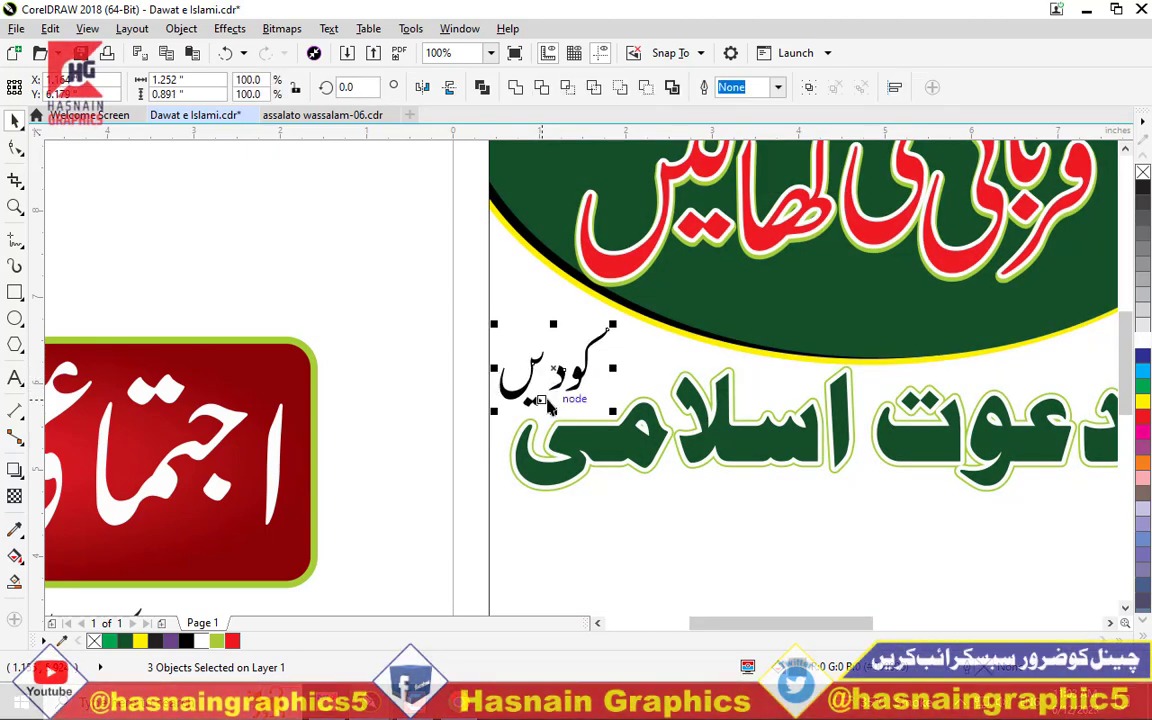
# - Convert the کودیں text to a single combined curve and fill it black
pyautogui.click(1142, 356)
pyautogui.click(432, 320)
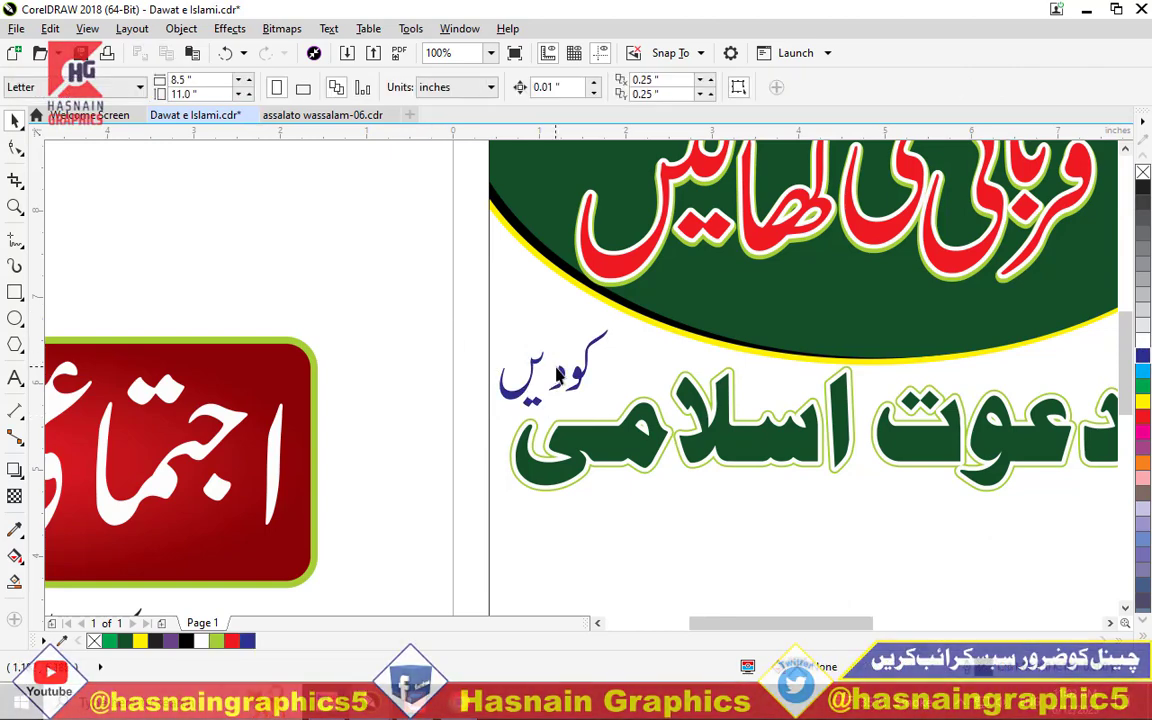
pyautogui.click(577, 387)
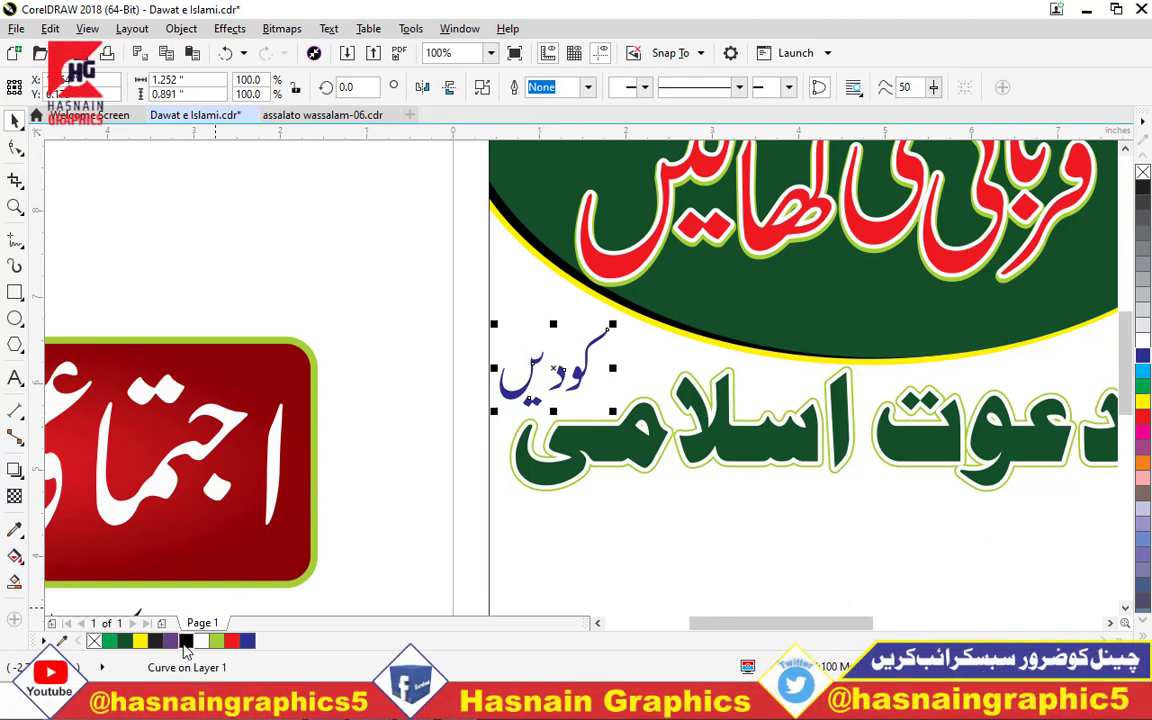
pyautogui.click(185, 640)
pyautogui.scroll(-2, 399, 358)
pyautogui.click(467, 489)
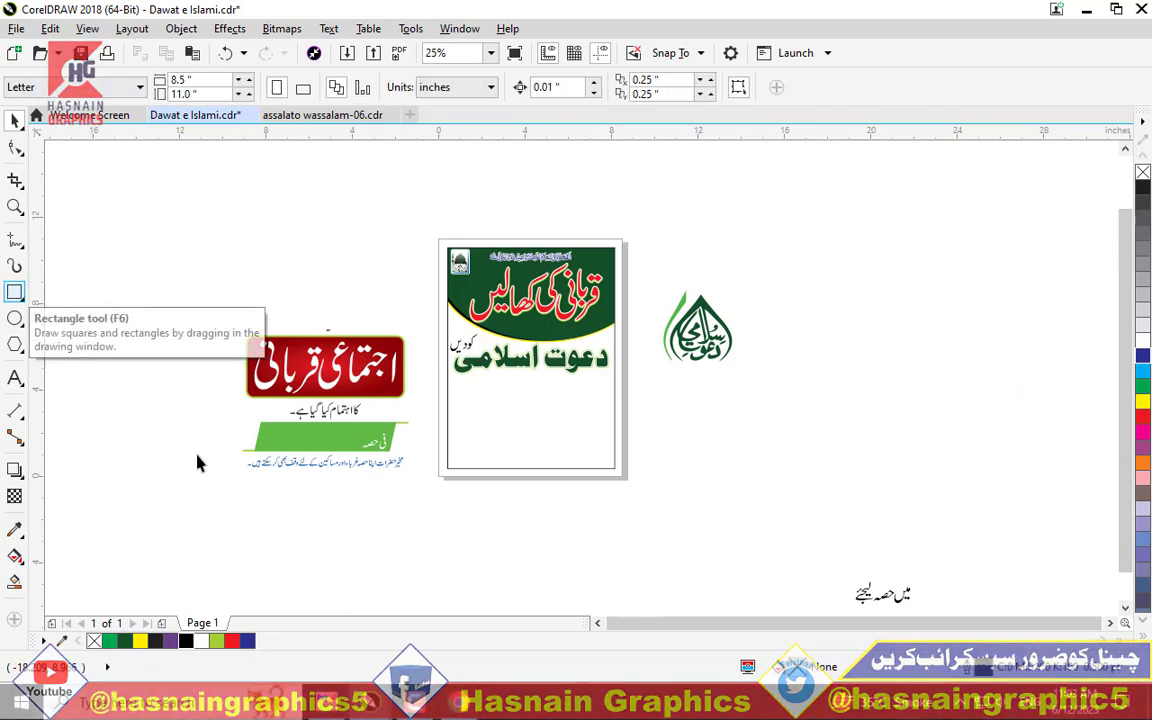
# - Edit the page frame's PowerClip contents and copy both header ellipses down over the lower part of the page
pyautogui.click(500, 457)
pyautogui.click(481, 495)
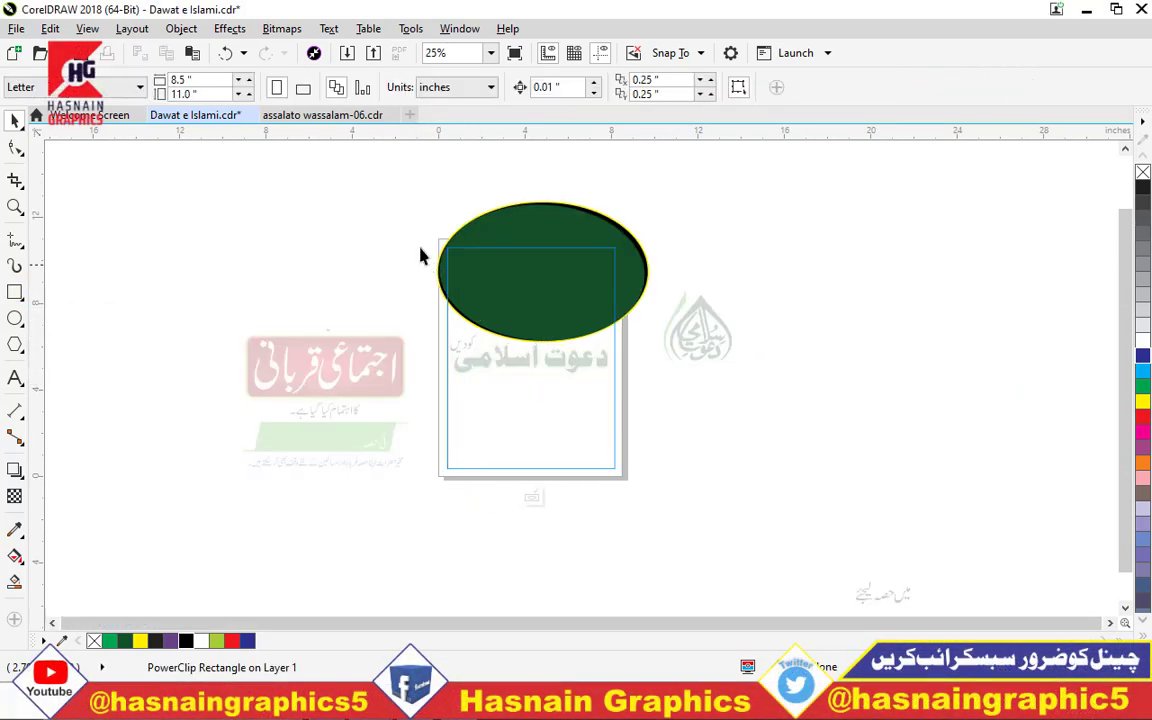
pyautogui.moveTo(389, 191); pyautogui.dragTo(706, 363)
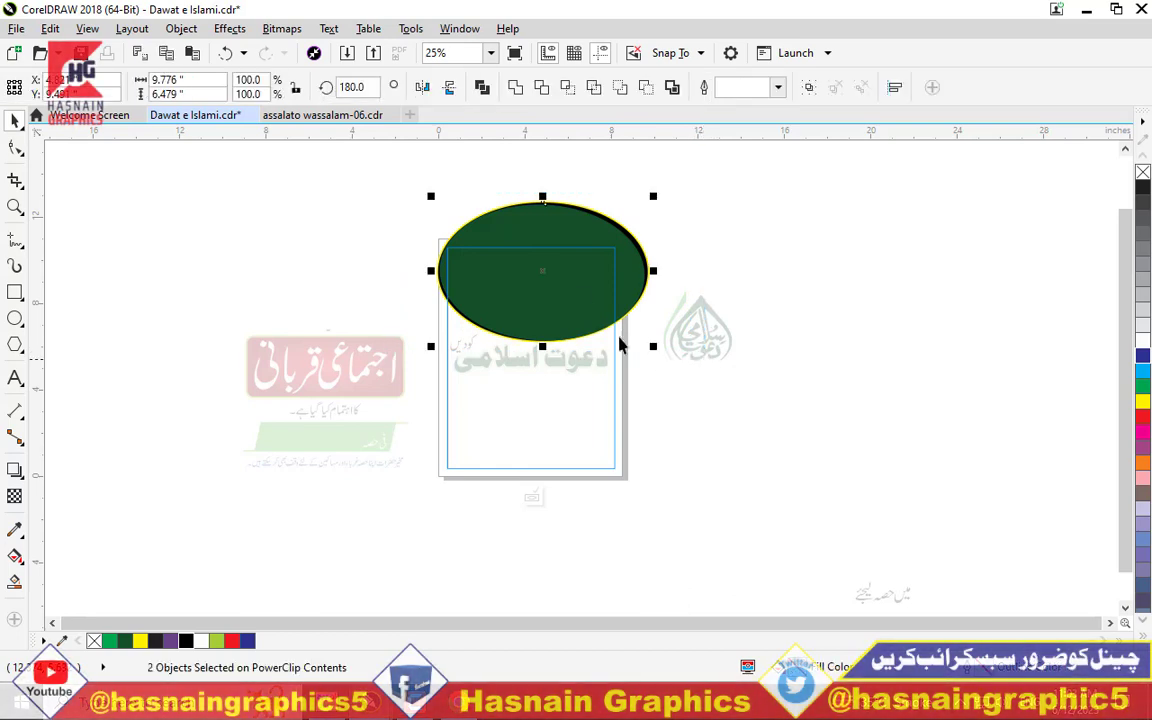
pyautogui.moveTo(619, 344); pyautogui.dragTo(565, 485)
pyautogui.click(774, 455)
pyautogui.scroll(2, 625, 437)
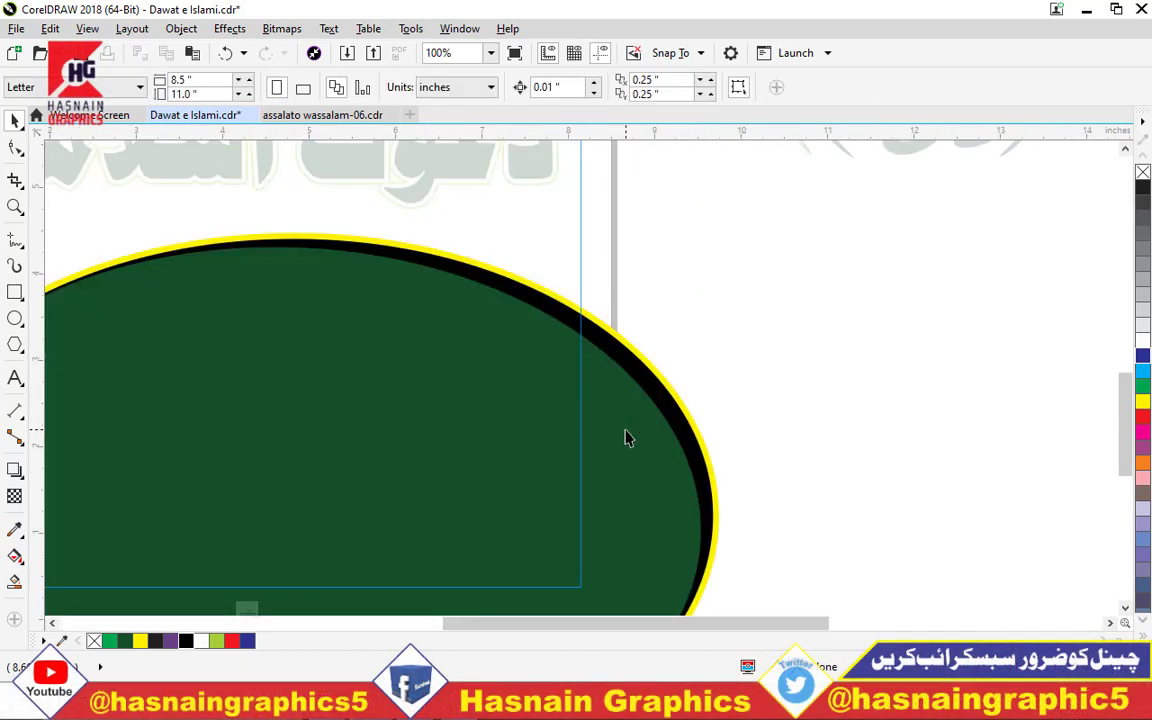
# - Set the yellow outline of the copied black ellipse to 10 pt
pyautogui.click(607, 334)
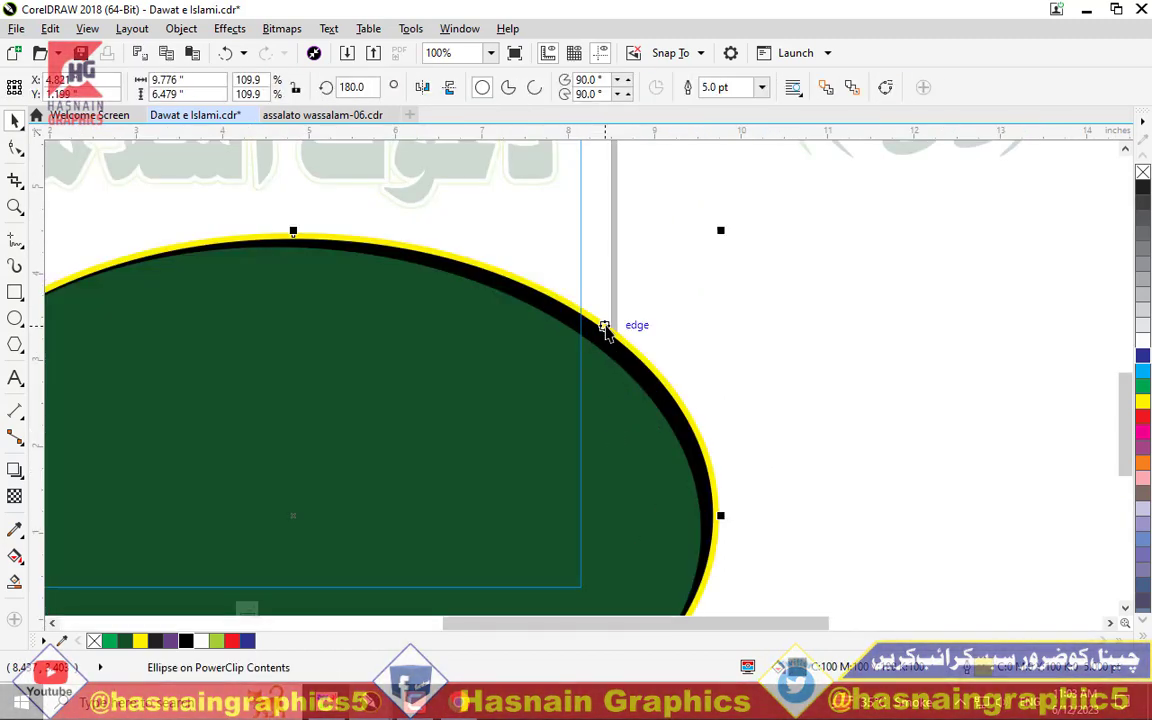
pyautogui.press('F12')
pyautogui.write('10')
pyautogui.press('Return')
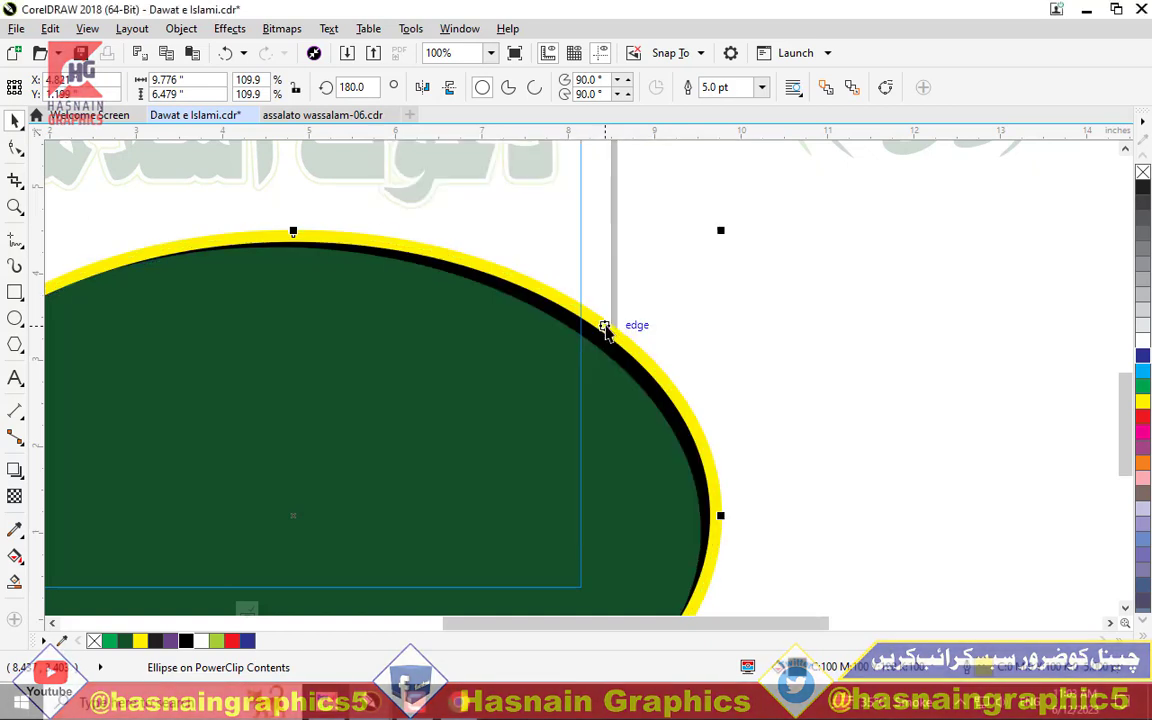
# - Give the copied green ellipse a 5 pt white outline with round corners, behind the fill and scaling with the object, and finish editing the PowerClip
pyautogui.click(450, 432)
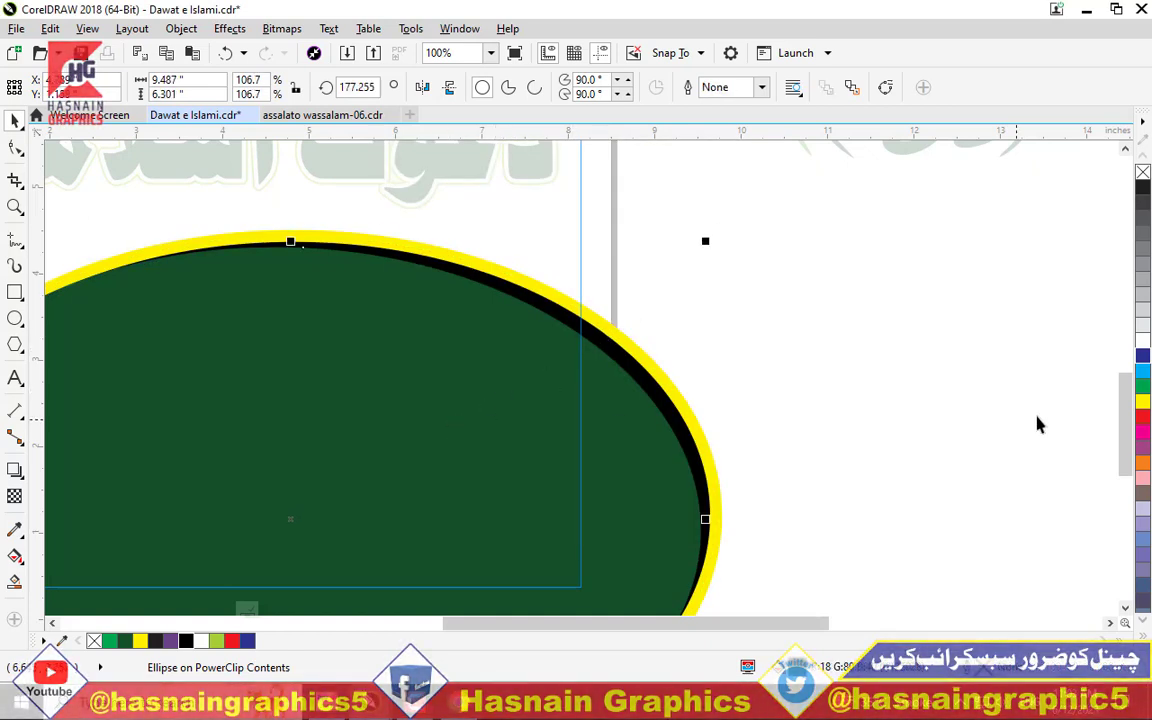
pyautogui.rightClick(1143, 348)
pyautogui.press('F12')
pyautogui.write('5')
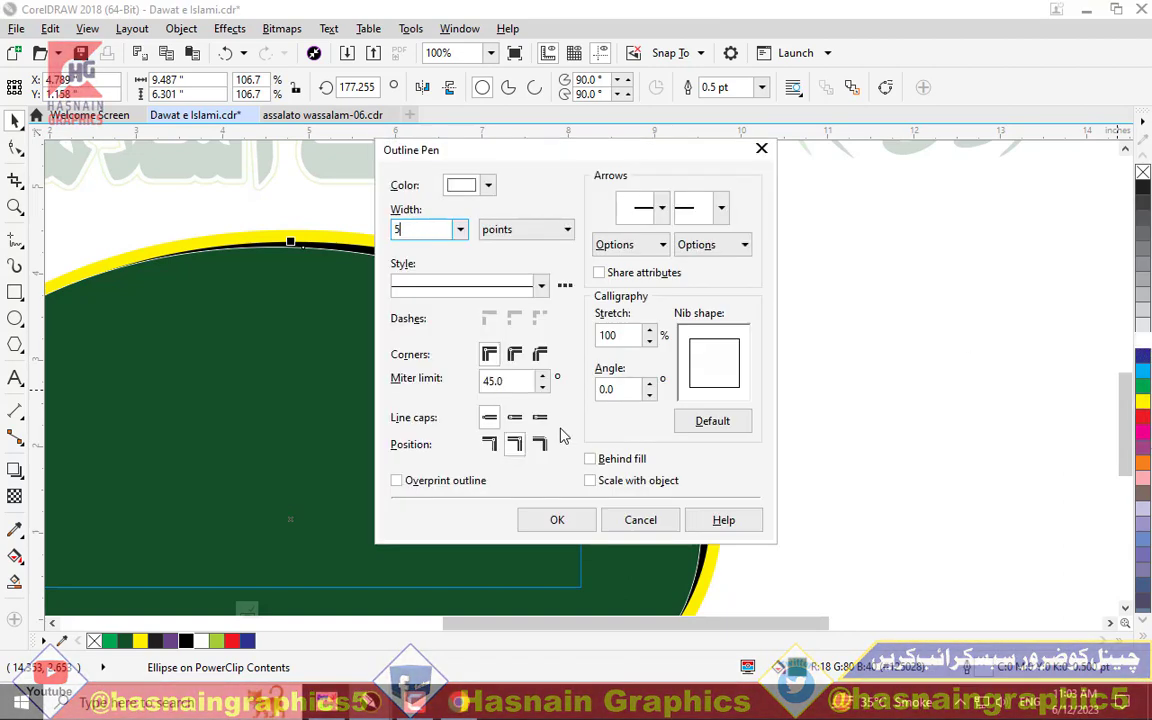
pyautogui.press('Tab')
pyautogui.click(514, 354)
pyautogui.click(590, 458)
pyautogui.click(590, 481)
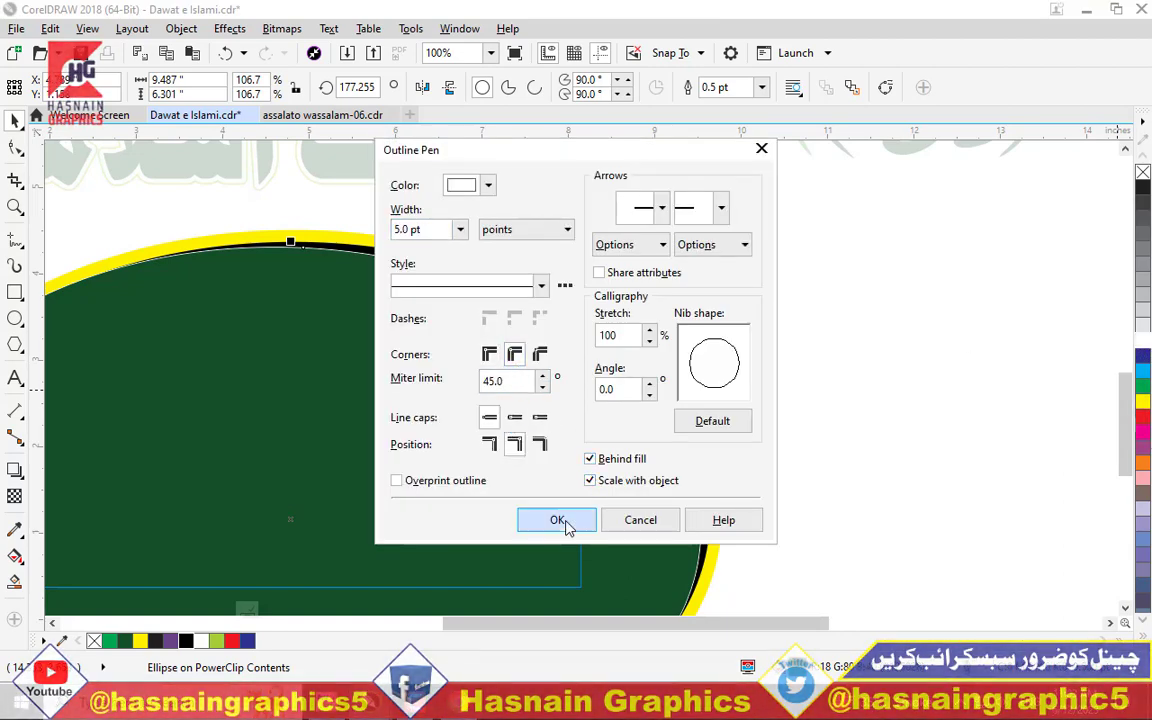
pyautogui.click(557, 520)
pyautogui.scroll(-2, 573, 399)
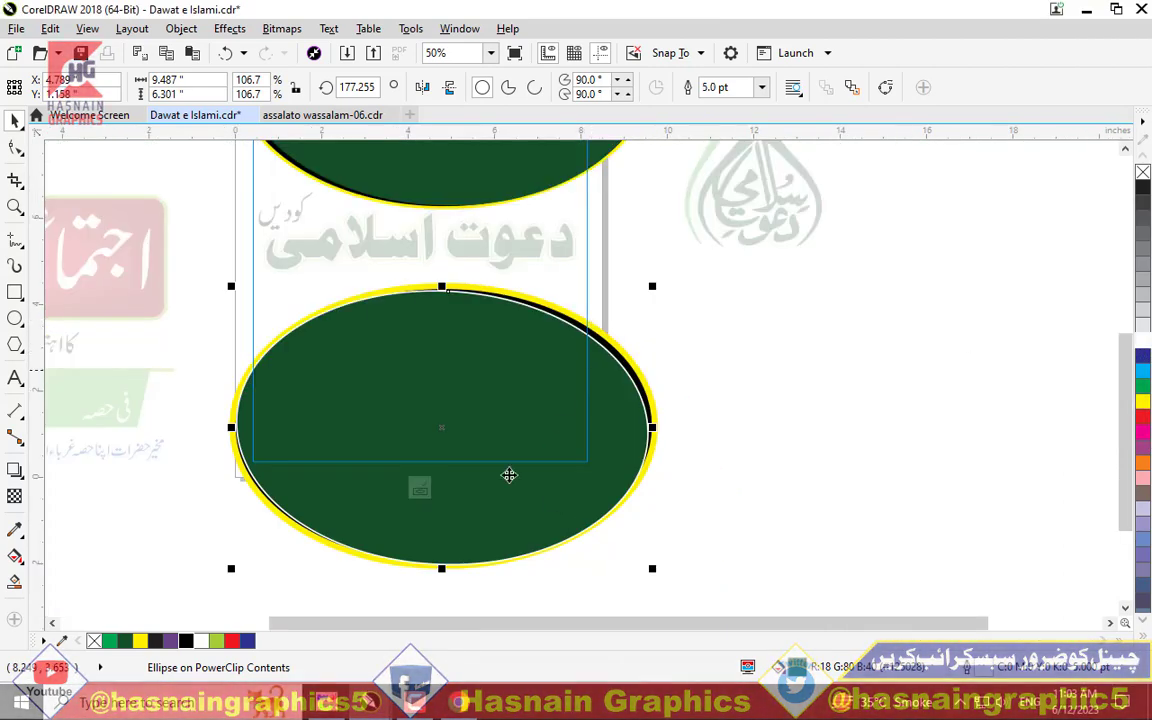
pyautogui.click(420, 489)
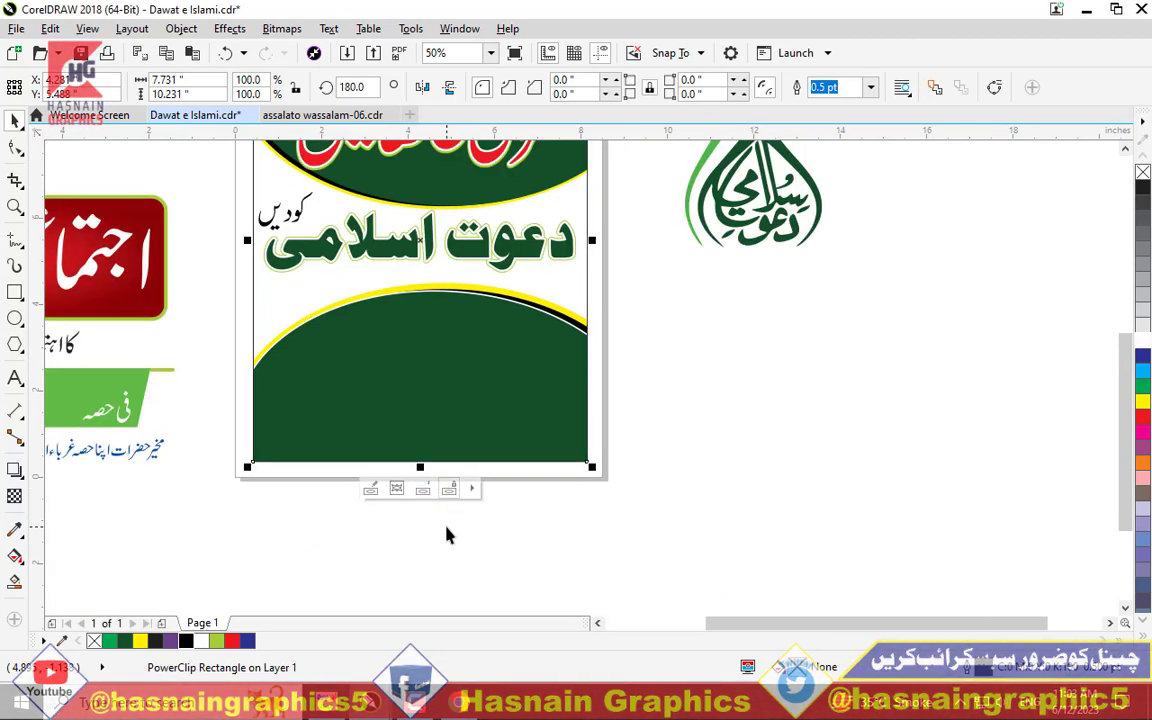
# - Delete the stray pair of black dots above the red اجتماعی قربانی banner
pyautogui.scroll(-1, 530, 483)
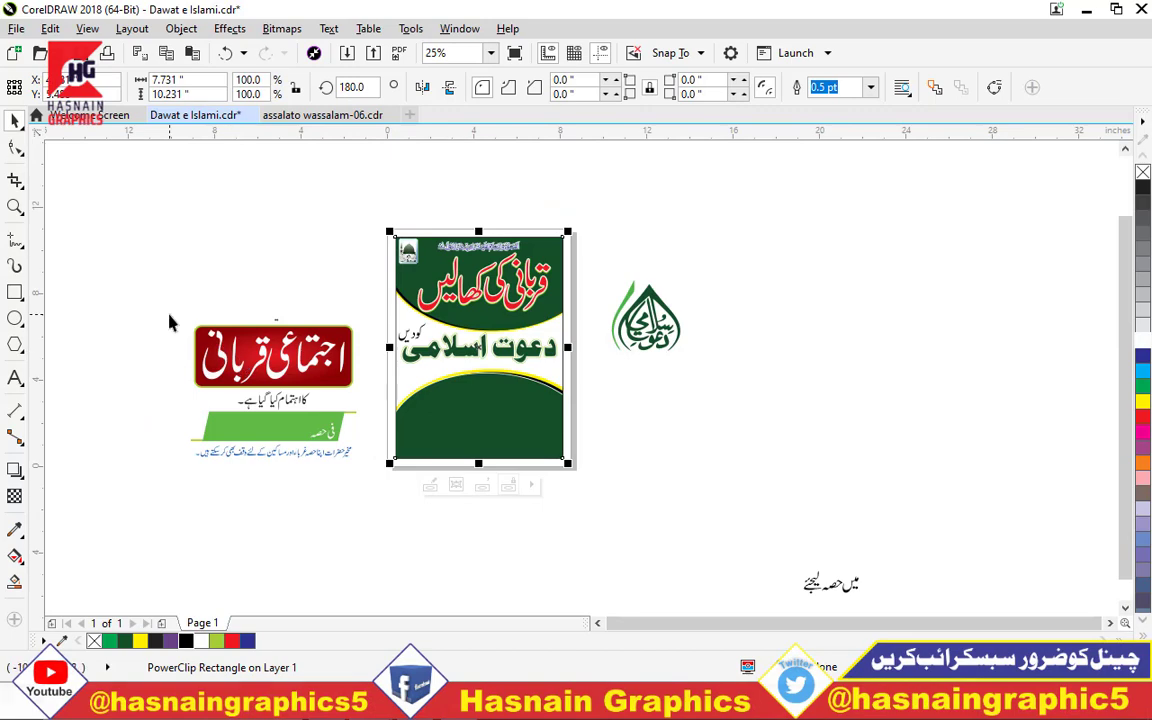
pyautogui.click(268, 318)
pyautogui.scroll(3, 268, 318)
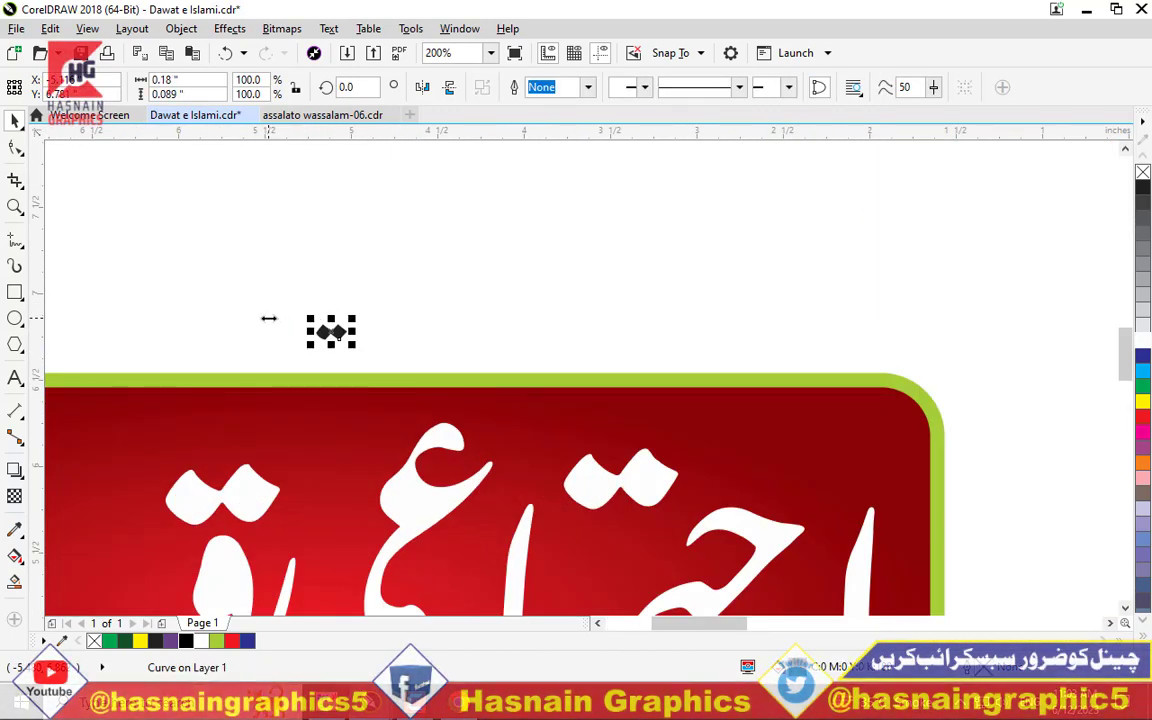
pyautogui.scroll(-1, 268, 318)
pyautogui.press('Delete')
pyautogui.scroll(-2, 255, 287)
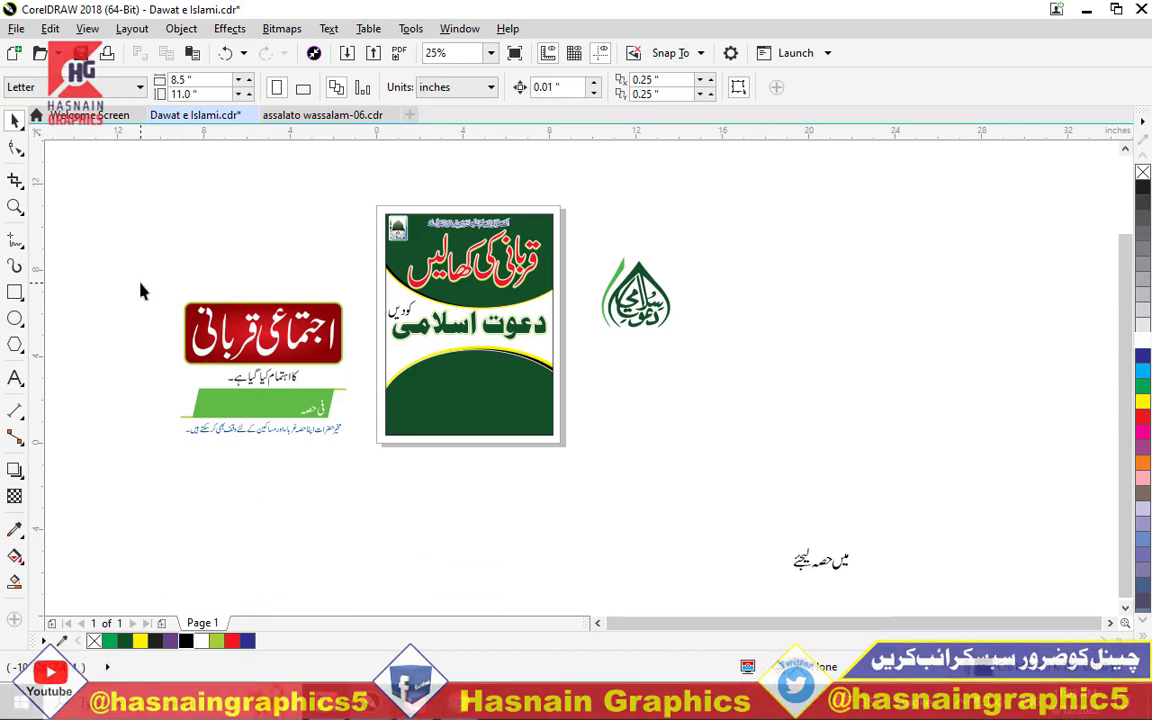
# - Delete the کا اہتمام کیا گیا ہے line beneath the red banner
pyautogui.click(270, 377)
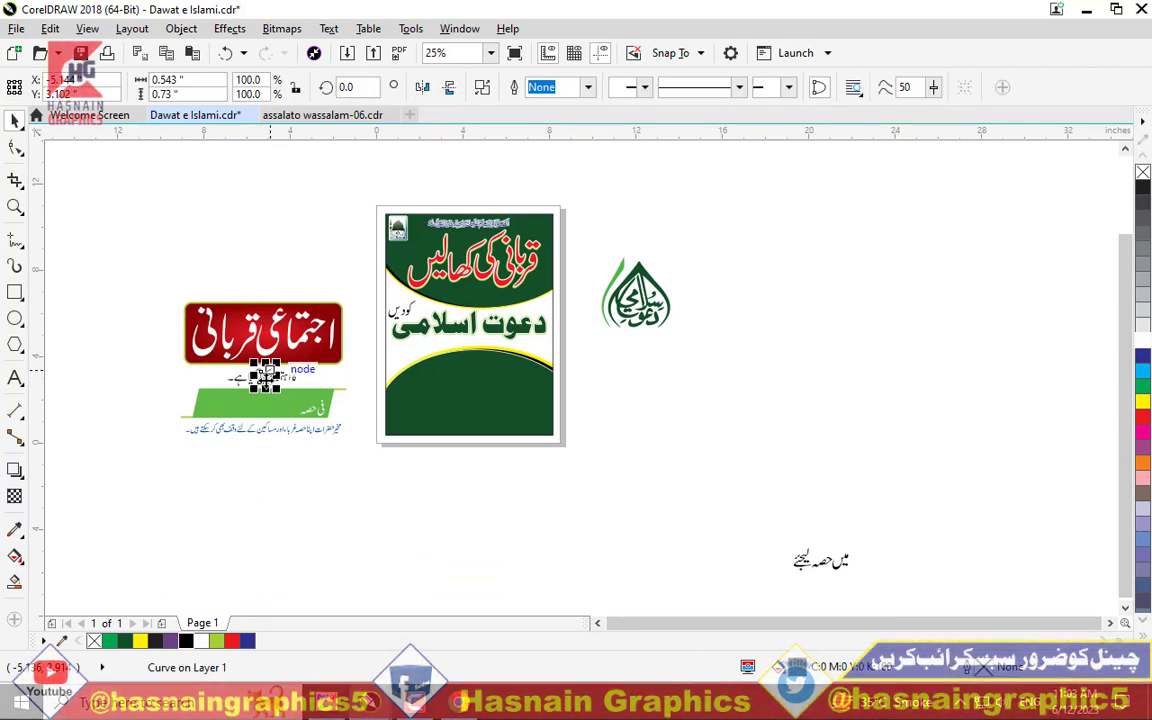
pyautogui.click(197, 384)
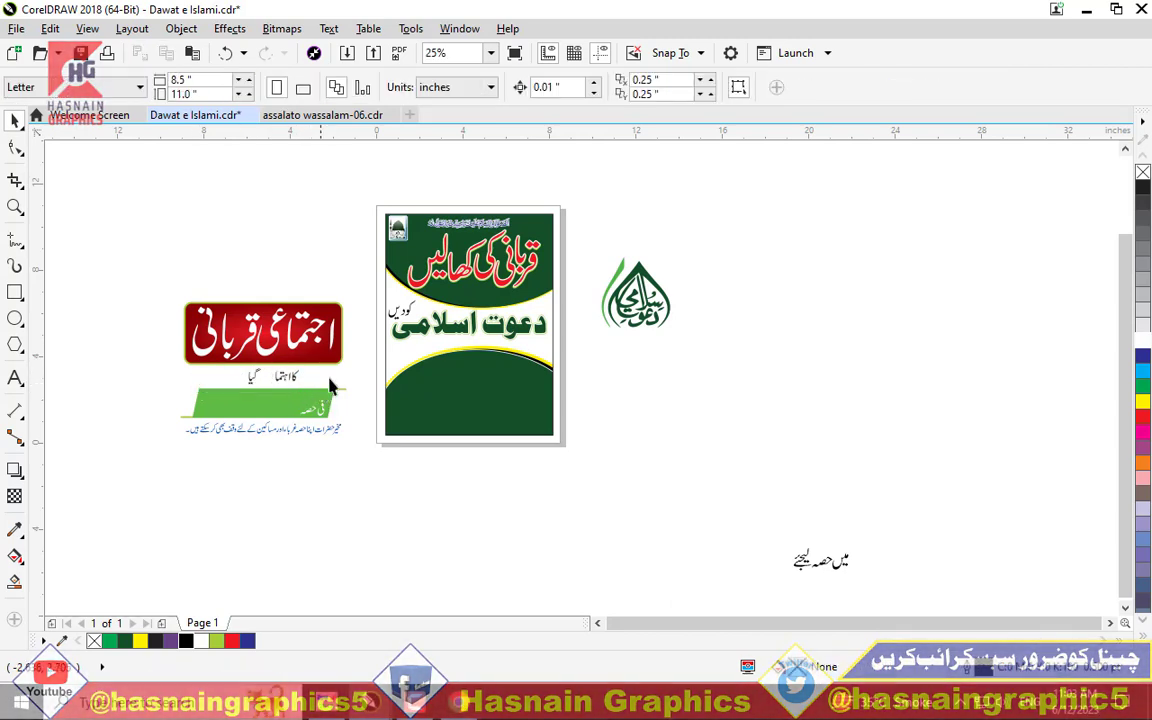
pyautogui.moveTo(214, 398); pyautogui.dragTo(189, 420)
pyautogui.press('Delete')
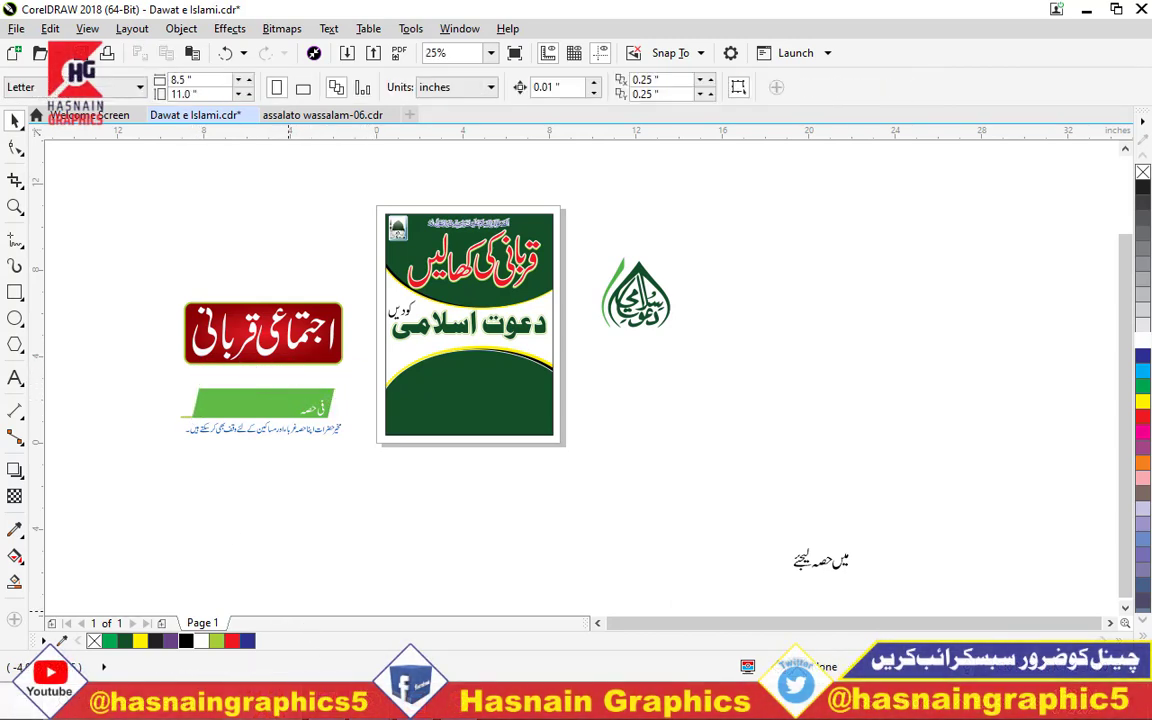
pyautogui.click(458, 702)
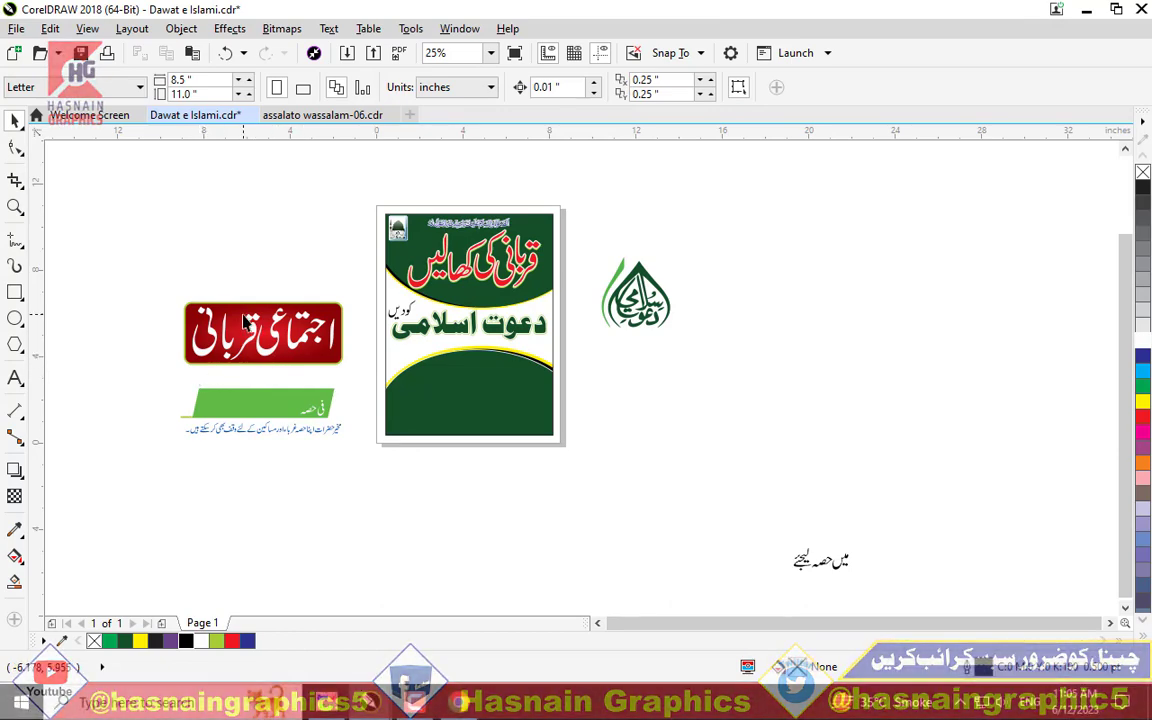
pyautogui.scroll(1, 245, 320)
pyautogui.scroll(-1, 230, 328)
pyautogui.moveTo(165, 293); pyautogui.dragTo(335, 370)
# - Delete the lower ellipses from the page frame's PowerClip and finish editing its contents
pyautogui.click(438, 391)
pyautogui.click(424, 464)
pyautogui.click(446, 408)
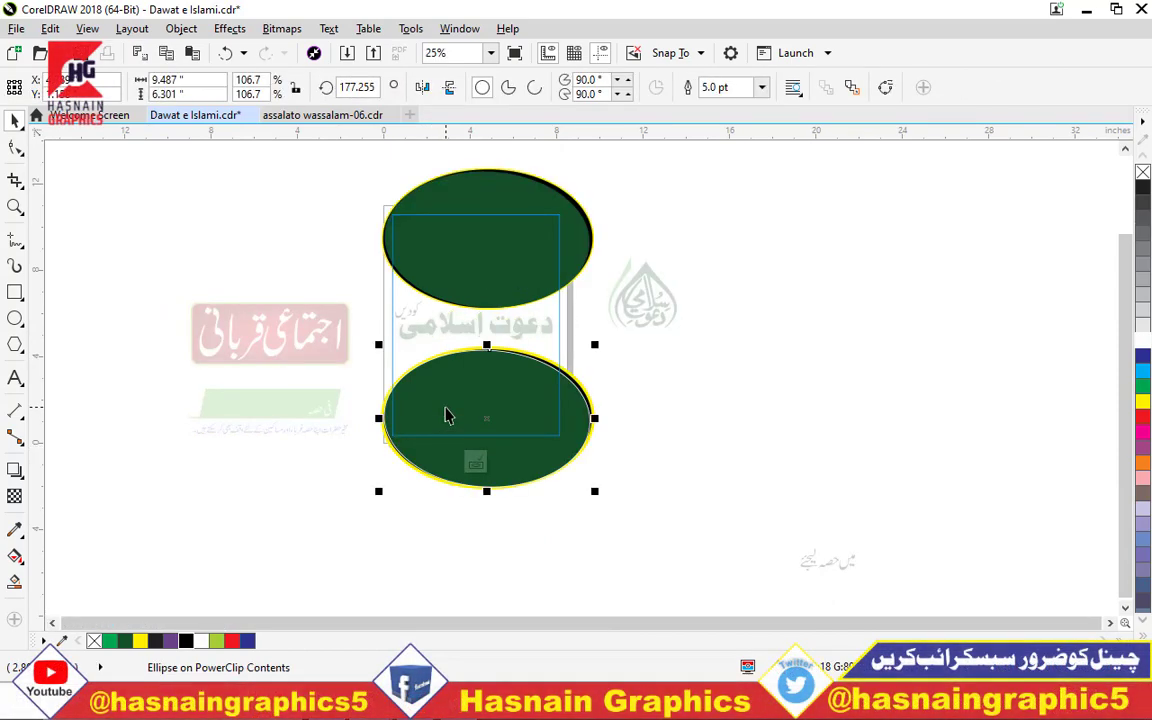
pyautogui.press('Delete')
pyautogui.click(476, 463)
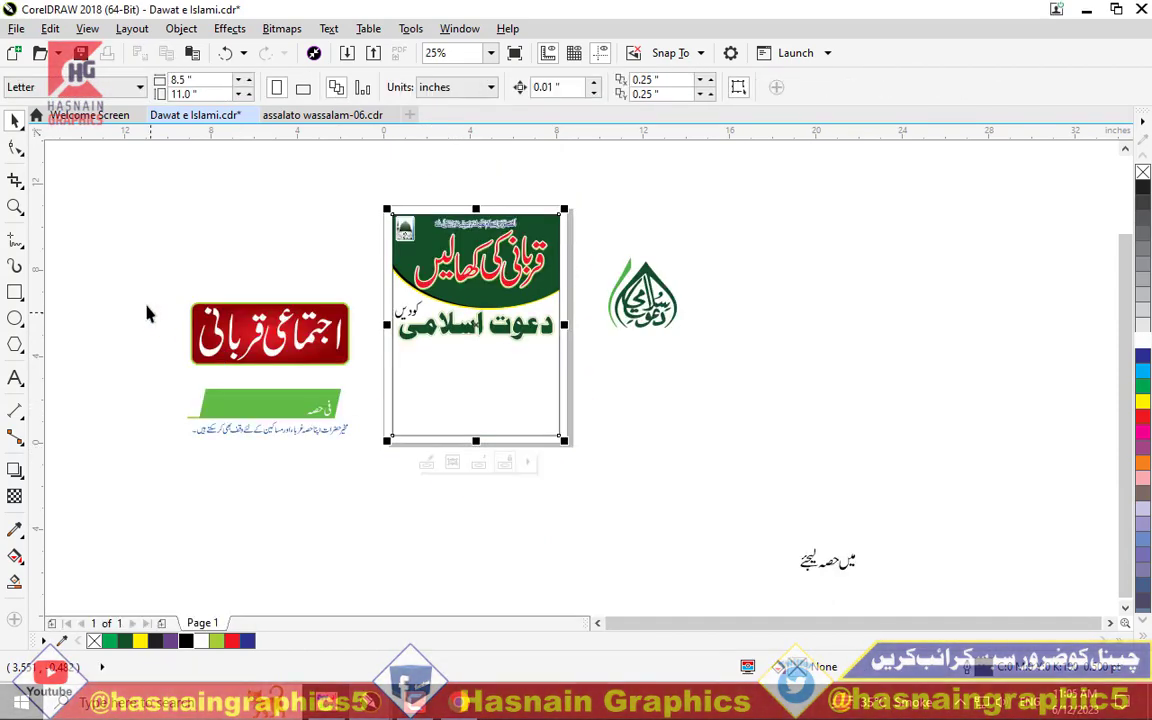
# - Move the whole red اجتماعی قربانی banner onto the page, centred directly below the دعوت اسلامی text
pyautogui.moveTo(149, 290); pyautogui.dragTo(363, 376)
pyautogui.moveTo(275, 346); pyautogui.dragTo(462, 390)
pyautogui.scroll(2, 462, 385)
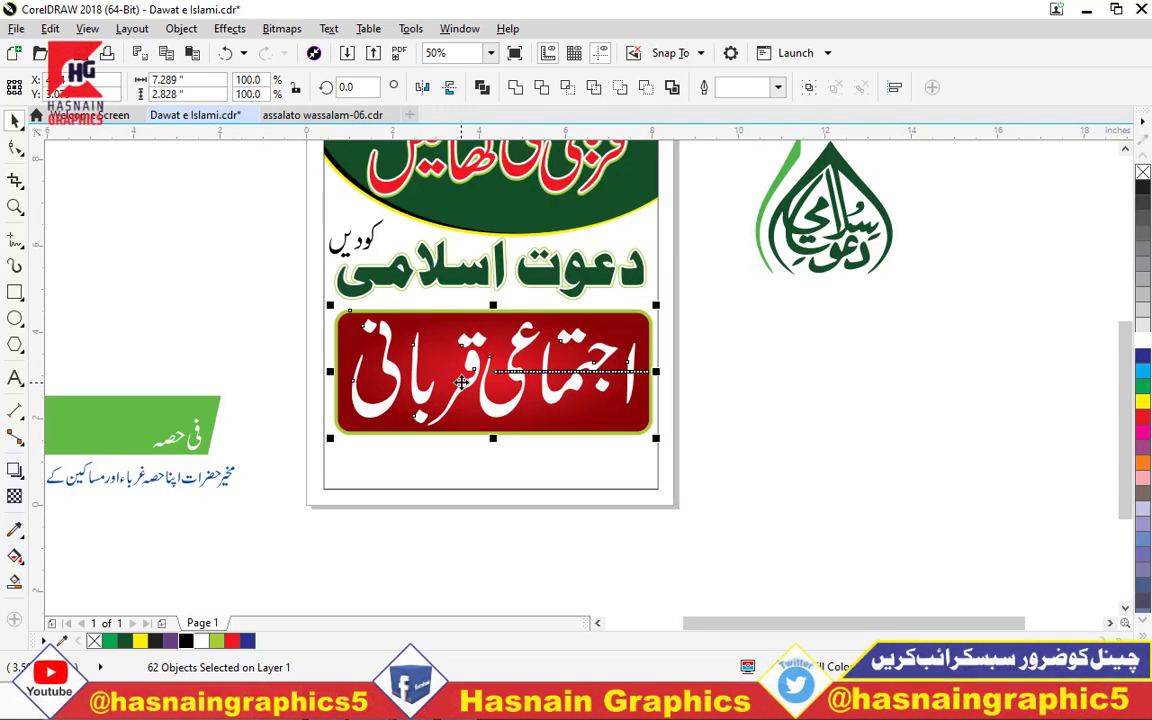
pyautogui.scroll(-2, 461, 378)
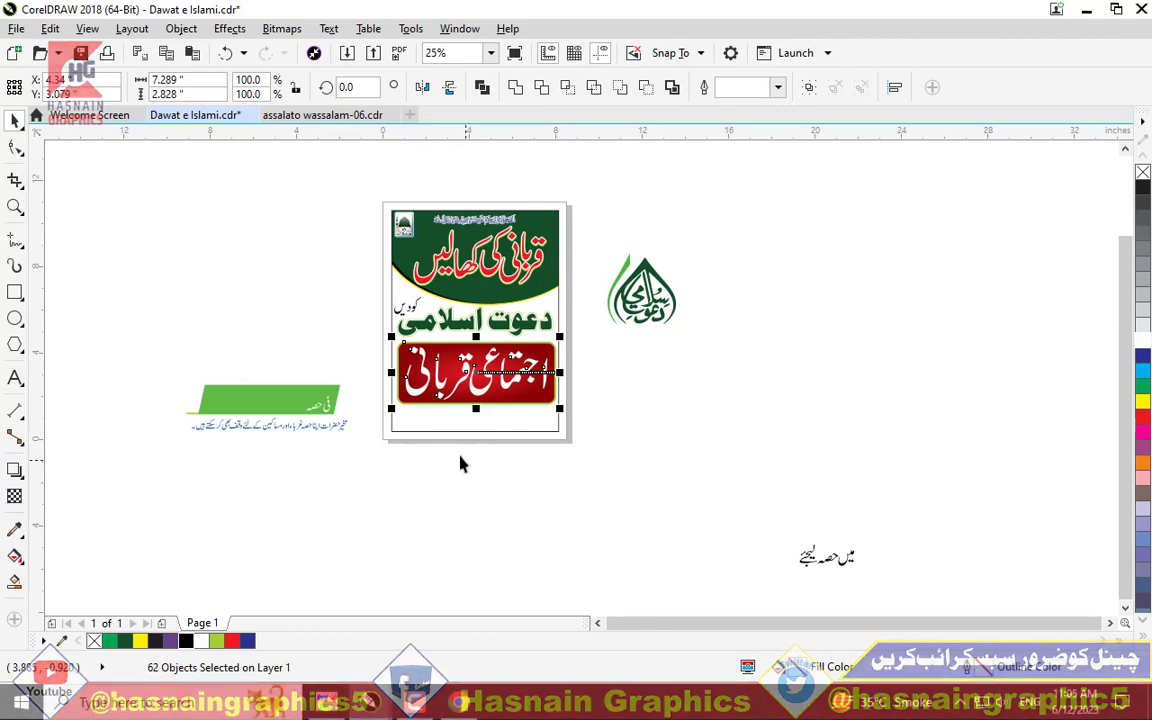
# - Shrink the red اجتماعی قربانی banner to about 5.88 × 2.28 in and nudge it down to clear the دعوت اسلامی text
pyautogui.scroll(2, 456, 380)
pyautogui.moveTo(328, 290); pyautogui.dragTo(372, 298)
pyautogui.moveTo(510, 362); pyautogui.dragTo(498, 340)
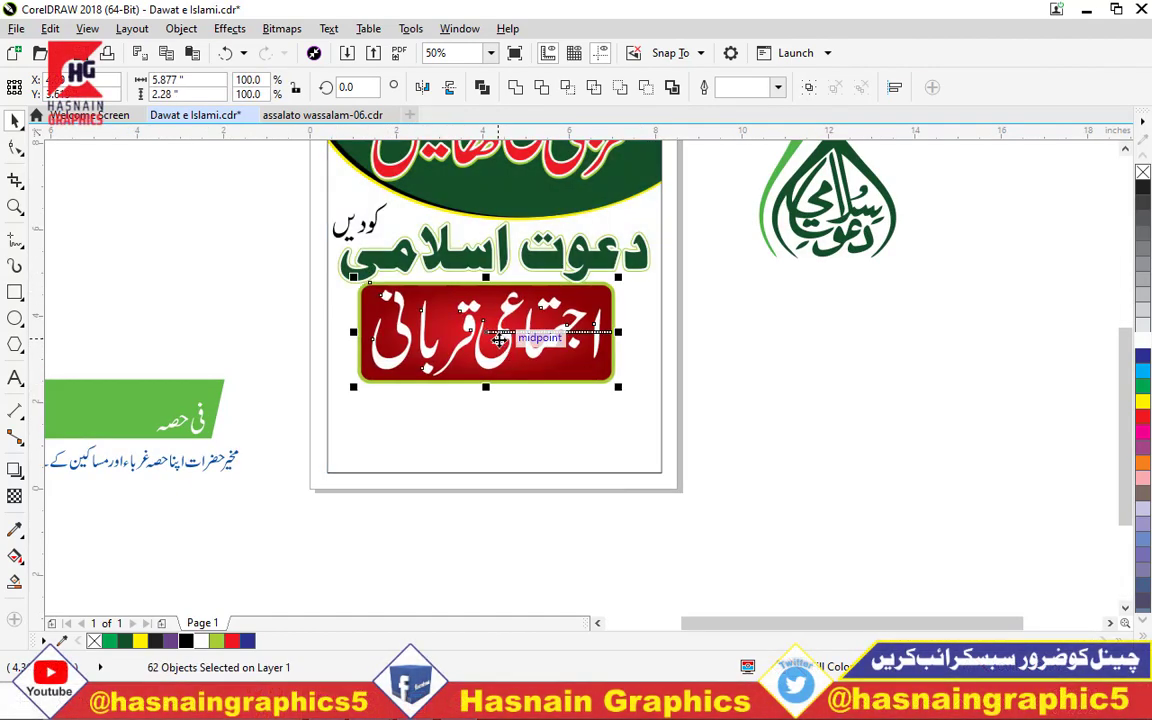
pyautogui.press('Down')
pyautogui.press('Down')
pyautogui.press('Down')
pyautogui.press('Down')
pyautogui.press('Down')
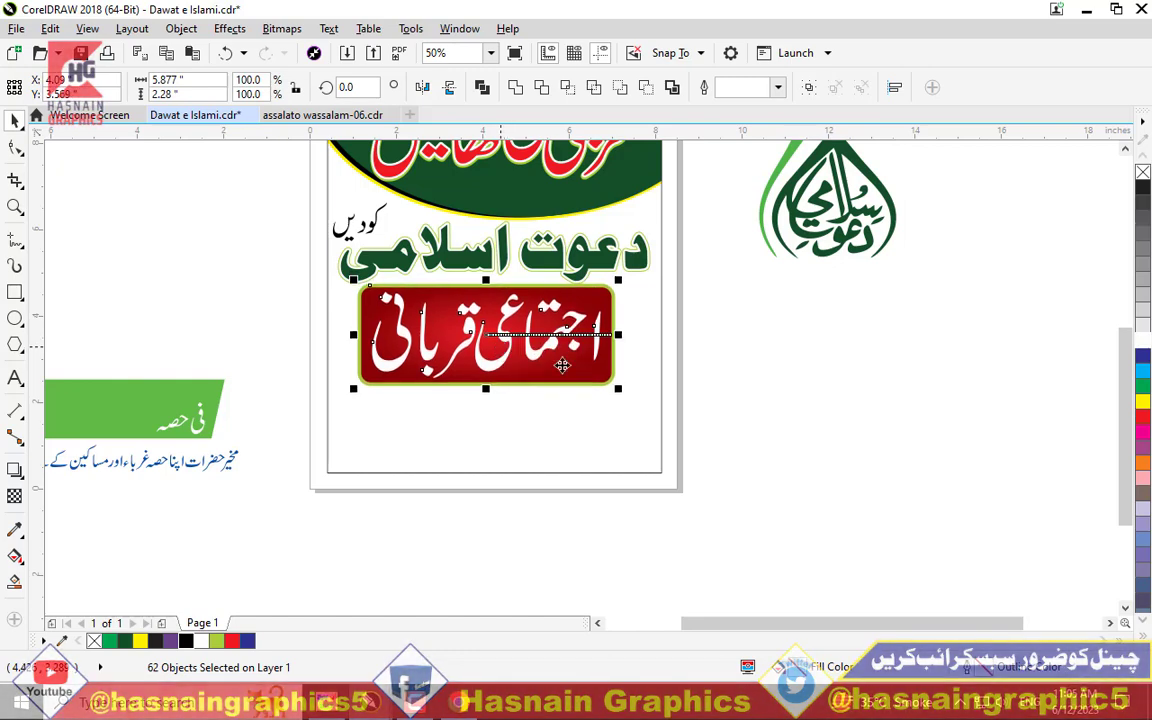
# - Move the green strip with its Urdu lines below the red banner and resize the set to about 6.35 × 1.83 in
pyautogui.scroll(-1, 580, 370)
pyautogui.moveTo(222, 368); pyautogui.dragTo(447, 425)
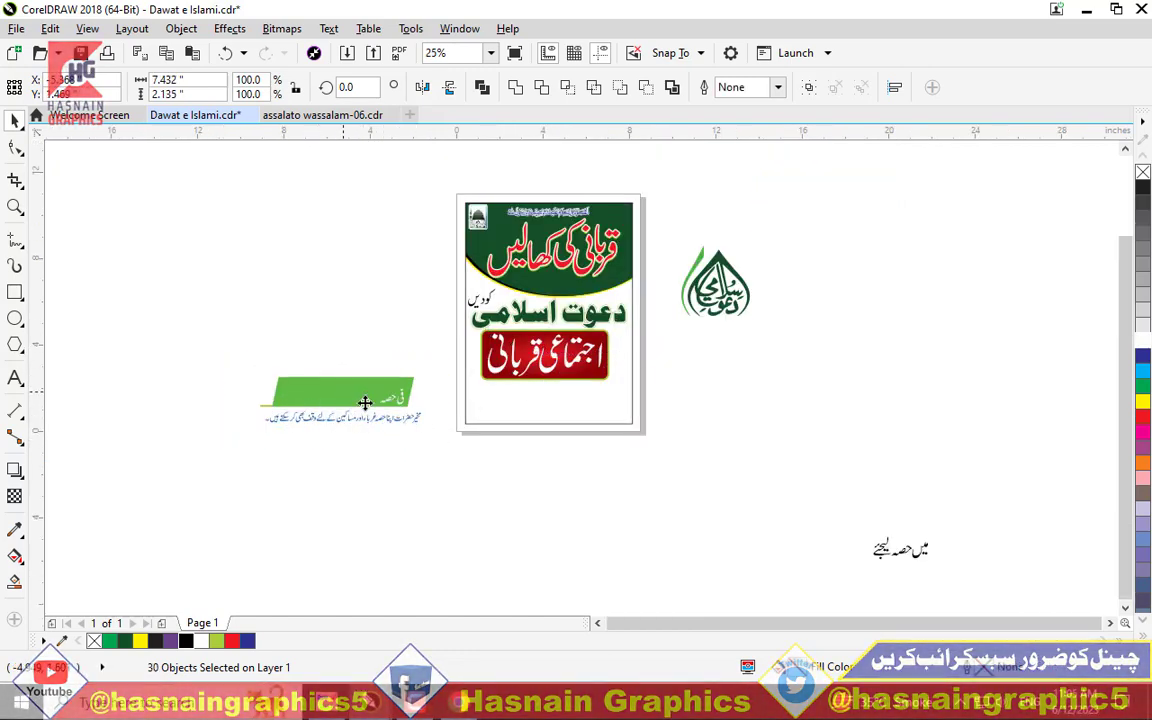
pyautogui.moveTo(368, 401); pyautogui.dragTo(547, 411)
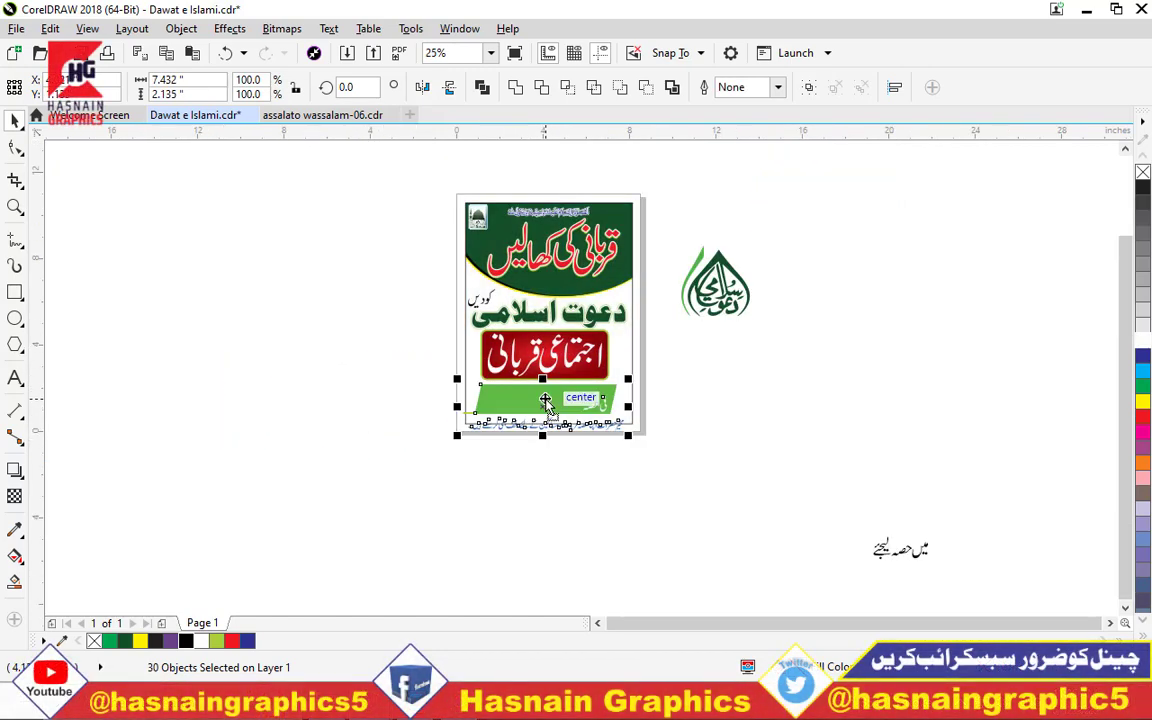
pyautogui.scroll(1, 522, 424)
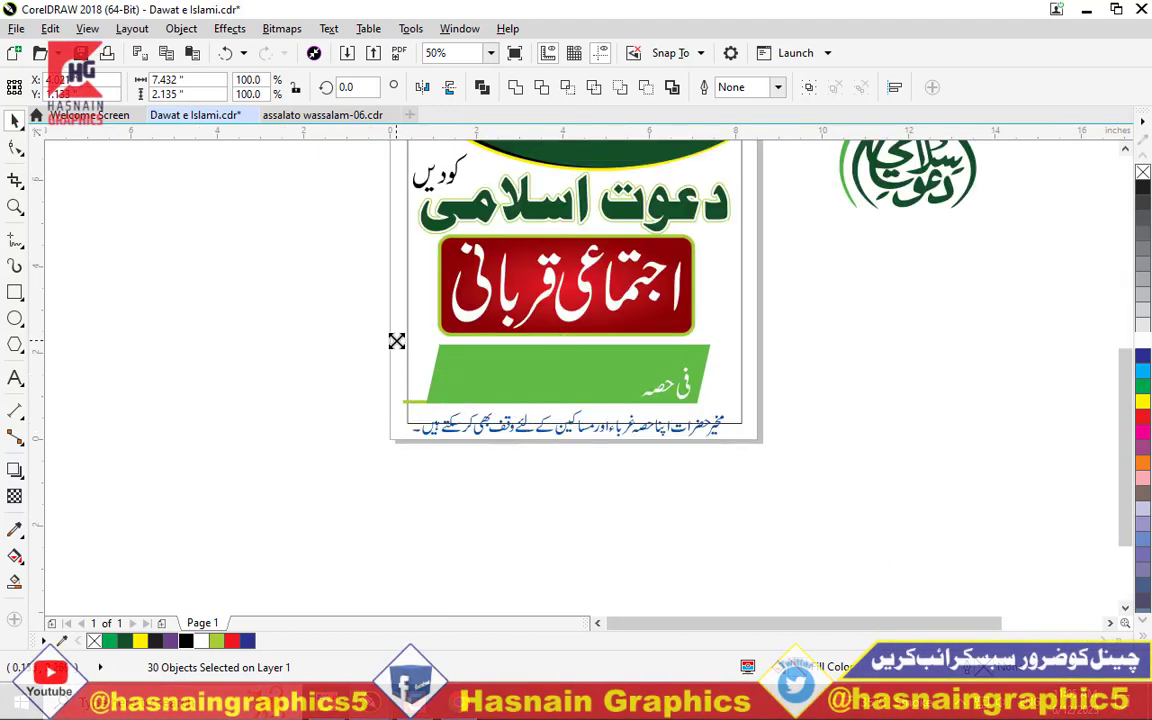
pyautogui.moveTo(396, 339); pyautogui.dragTo(455, 330)
pyautogui.scroll(1, 545, 393)
pyautogui.moveTo(545, 393); pyautogui.dragTo(469, 393)
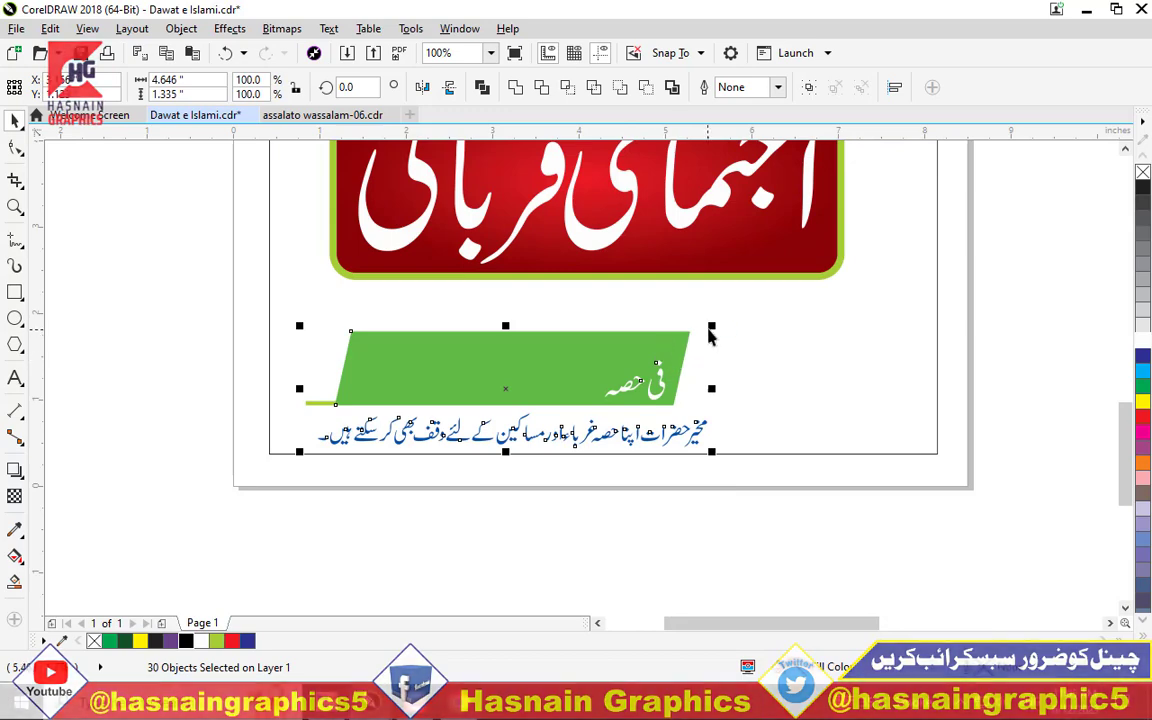
pyautogui.moveTo(711, 325); pyautogui.dragTo(861, 250)
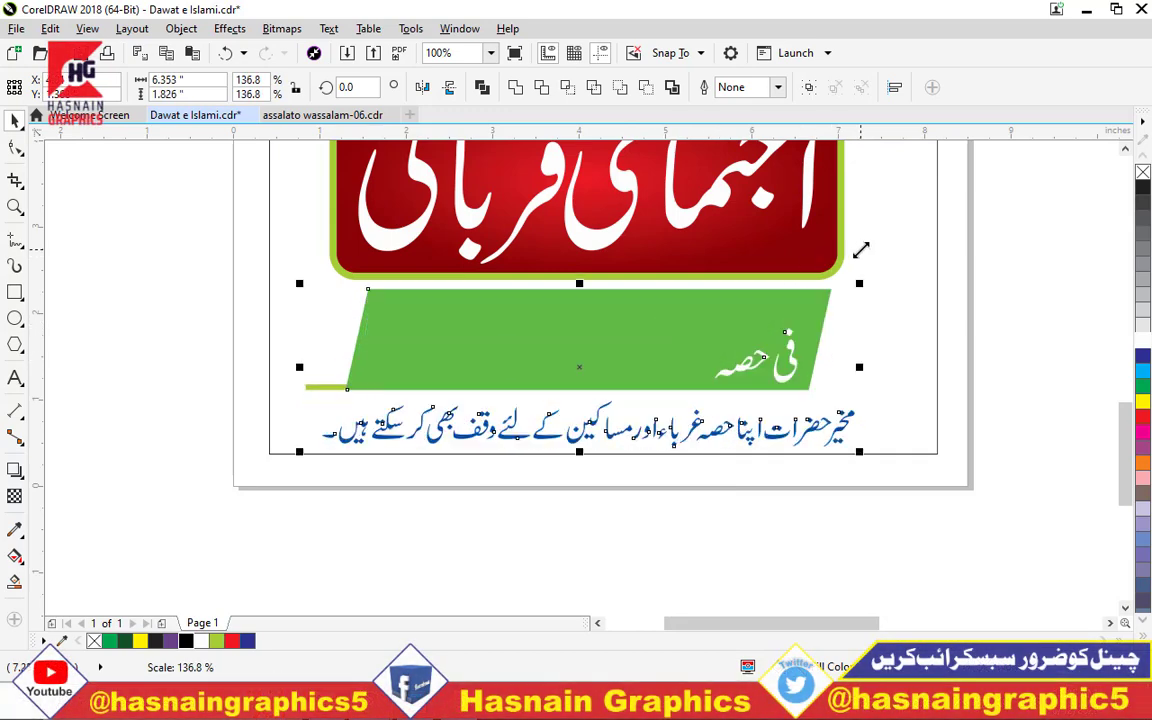
# - Fill the green slanted strip below the red banner with dark blue
pyautogui.click(651, 360)
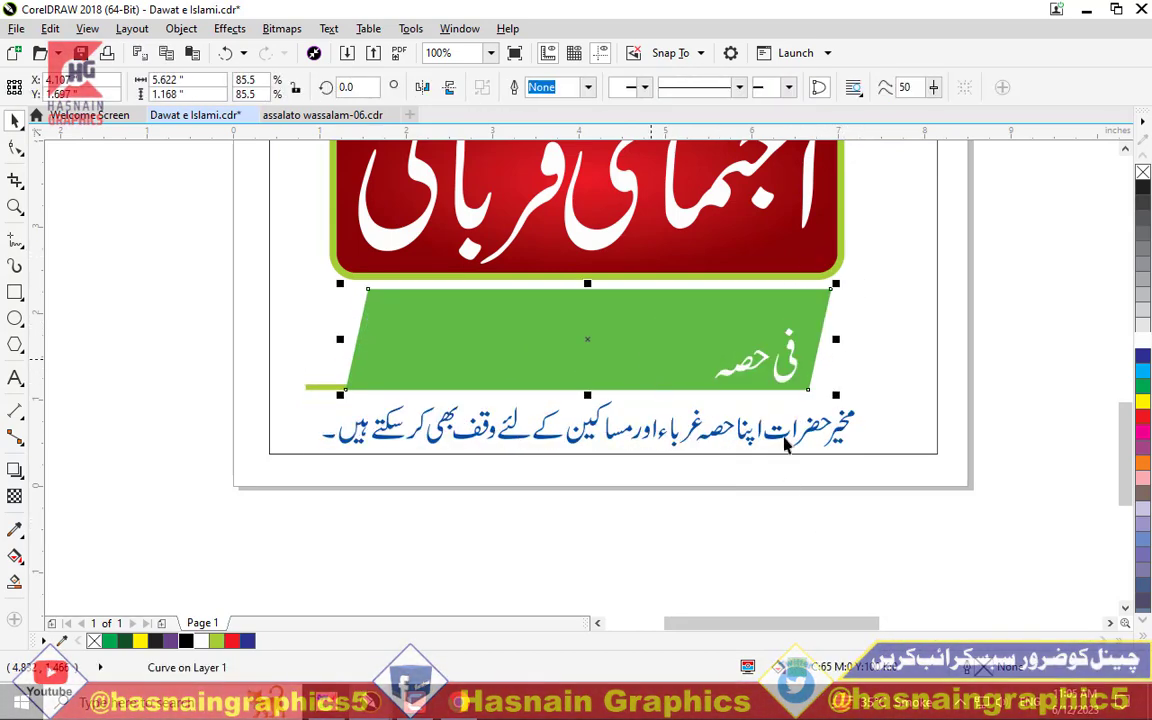
pyautogui.click(1141, 358)
pyautogui.click(571, 514)
pyautogui.scroll(-4, 590, 453)
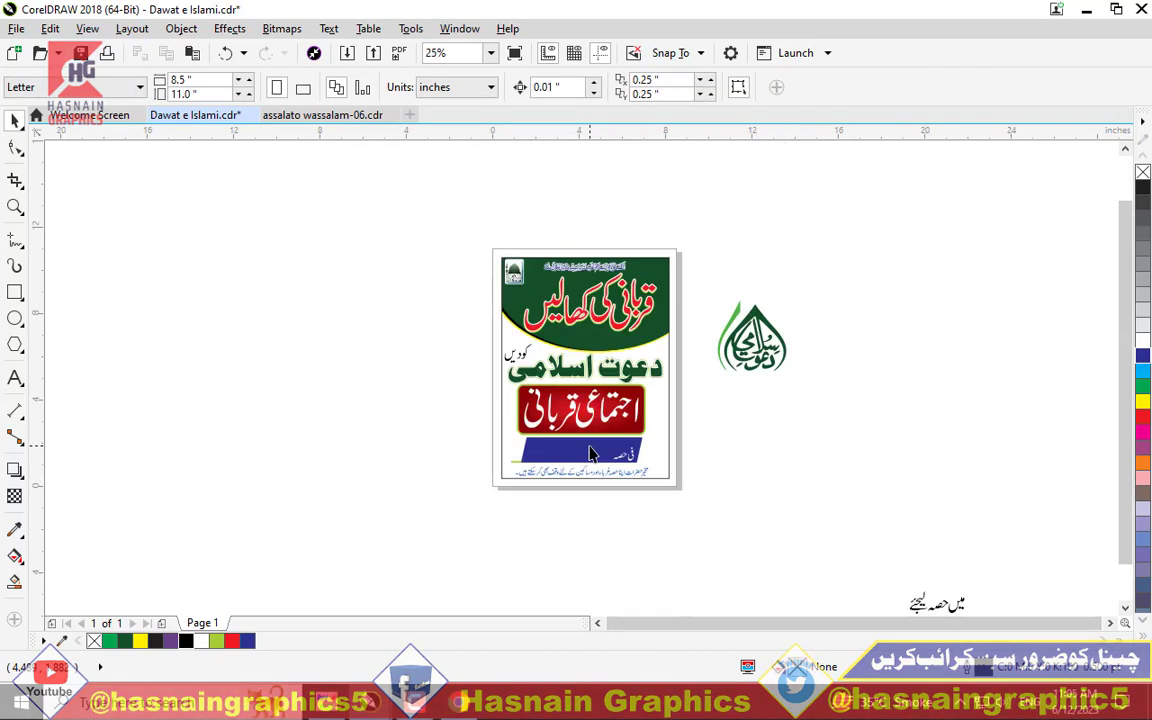
# - Add the artistic text 25000 and place it on the dark blue strip
pyautogui.click(15, 377)
pyautogui.click(203, 397)
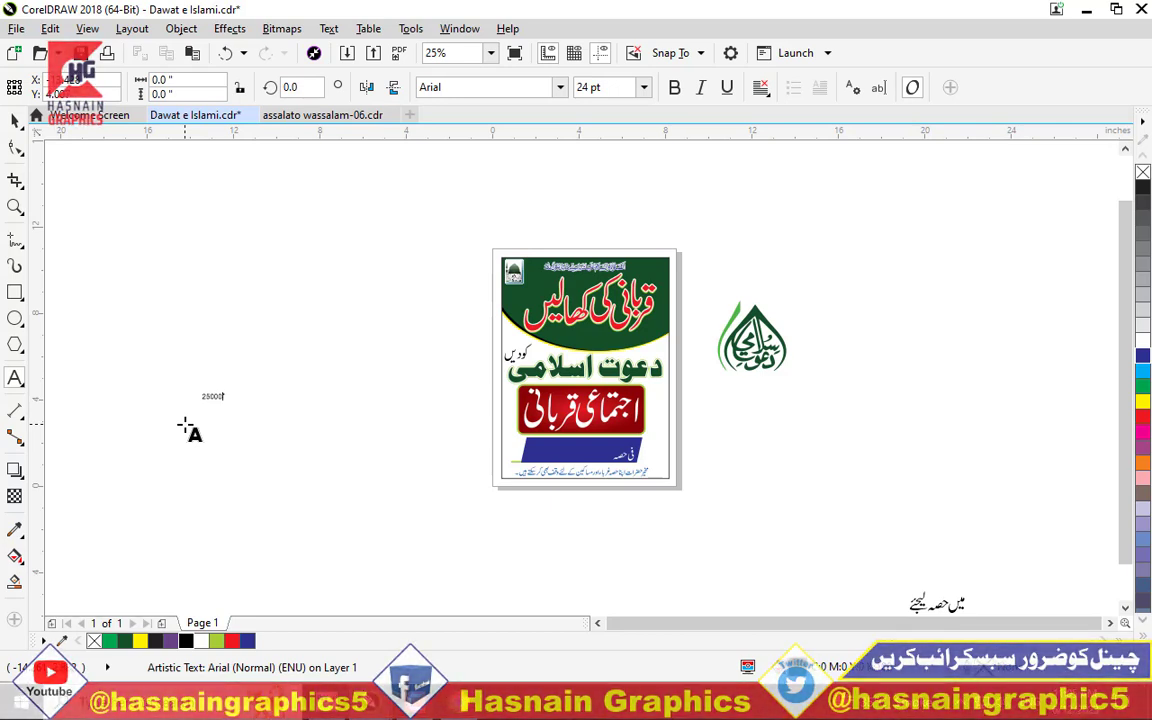
pyautogui.click(14, 120)
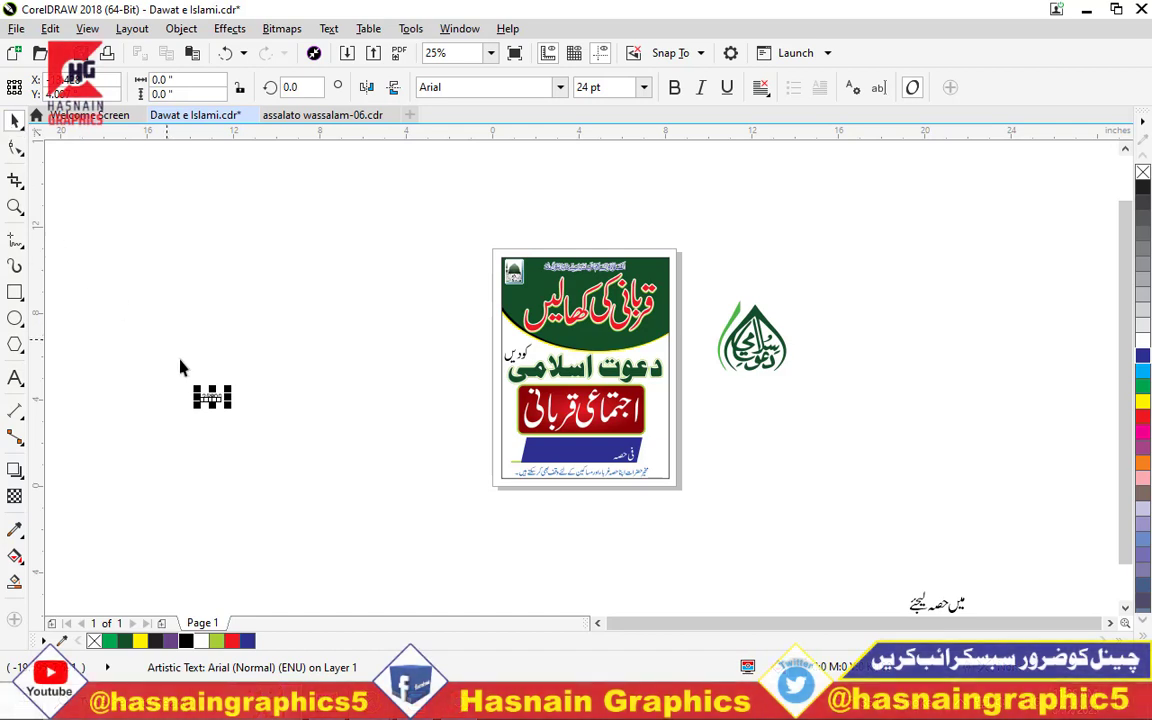
pyautogui.moveTo(205, 396); pyautogui.dragTo(672, 481)
# - Enlarge the 25000 text to about 88 pt and position it beside فی حصہ on the blue strip
pyautogui.press('z')
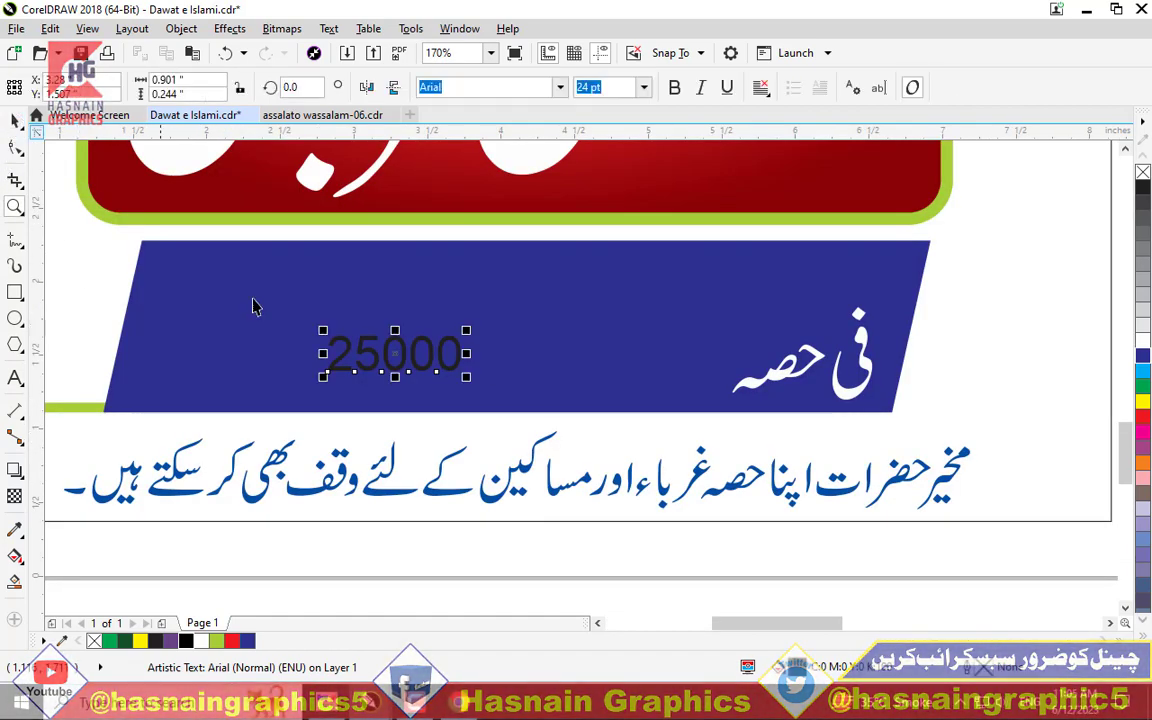
pyautogui.press('space')
pyautogui.moveTo(466, 330); pyautogui.dragTo(804, 293)
pyautogui.moveTo(517, 357); pyautogui.dragTo(540, 338)
pyautogui.moveTo(640, 392); pyautogui.dragTo(688, 404)
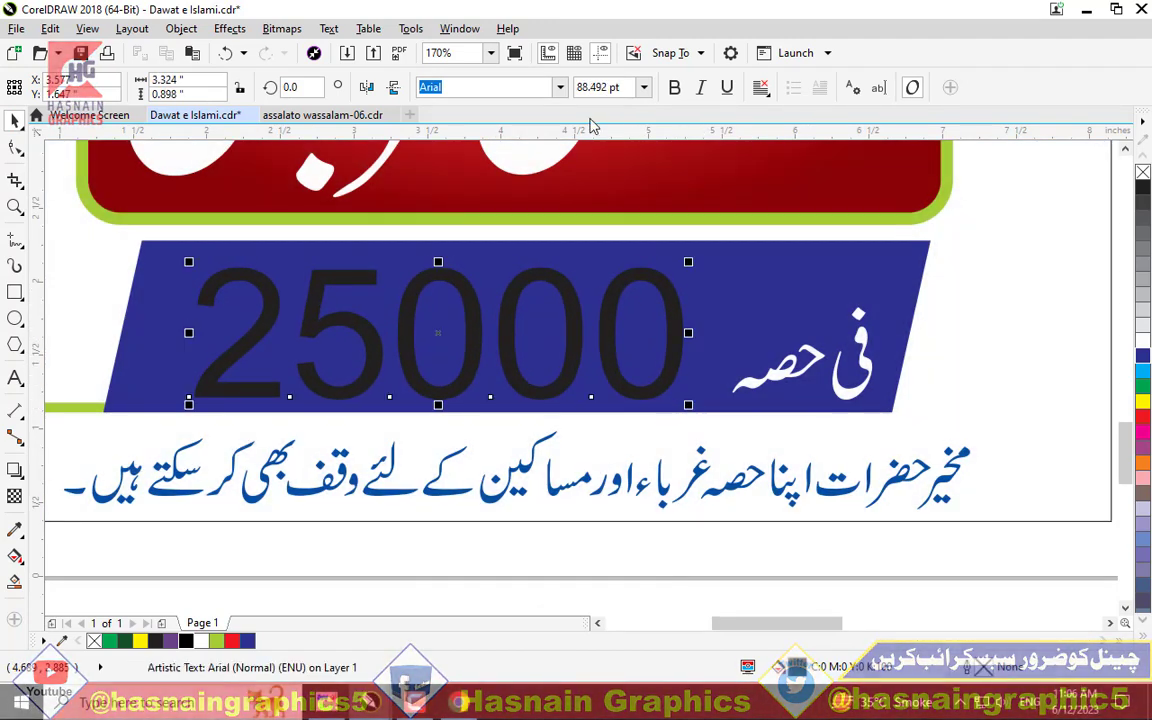
# - Set the 25000 text in Eras Bold ITC and fill it yellow
pyautogui.click(561, 88)
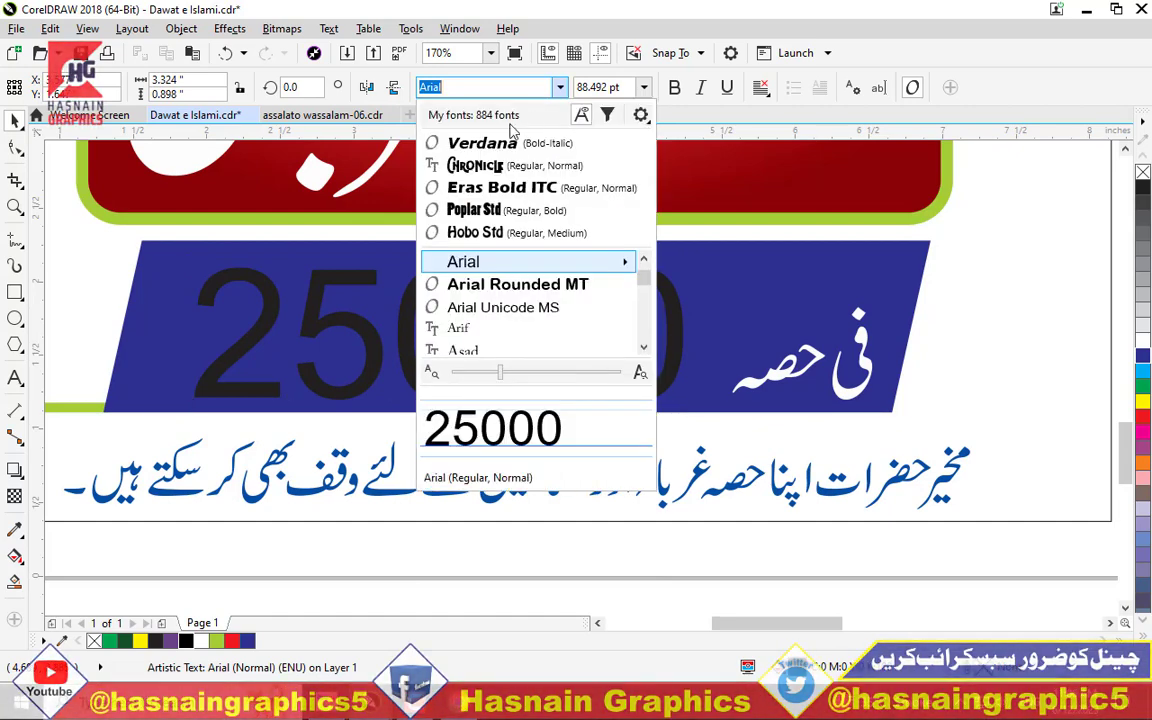
pyautogui.click(490, 188)
pyautogui.moveTo(542, 307)
pyautogui.mouseDown()
pyautogui.moveTo(537, 321)
pyautogui.moveTo(530, 314)
pyautogui.mouseUp()
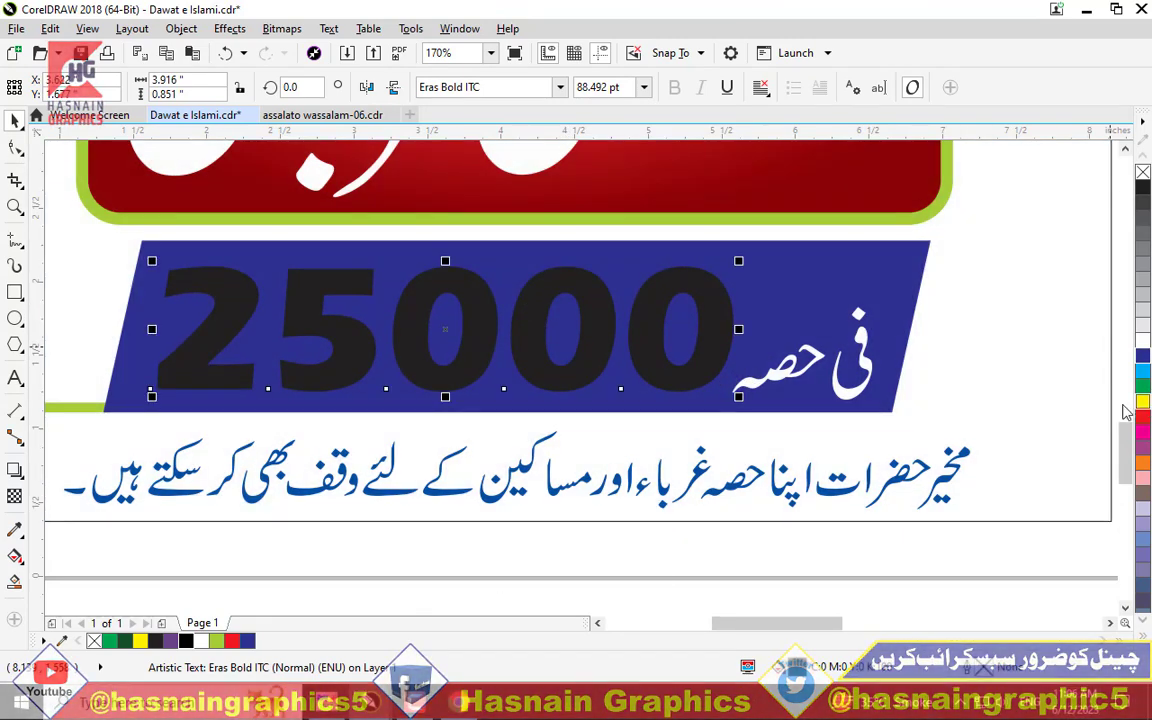
pyautogui.click(1142, 401)
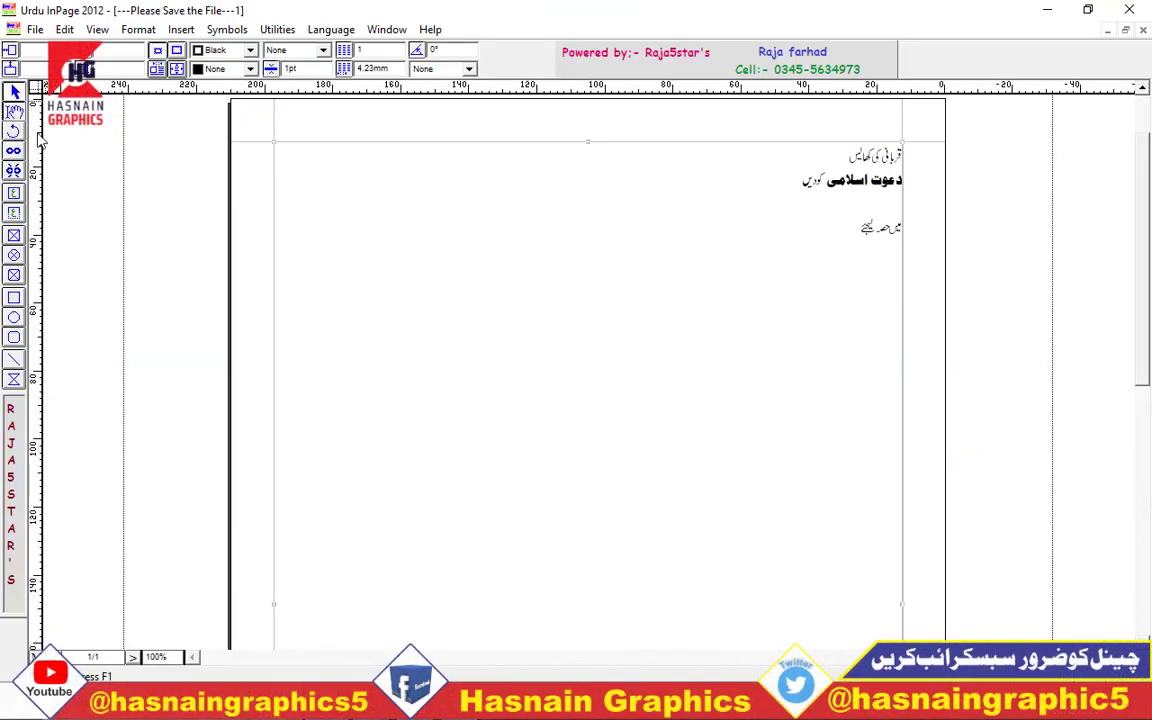
# - Replace all text in the InPage text box with روپے and copy the box
pyautogui.click(636, 283)
pyautogui.hotkey('ctrl', 'a')
pyautogui.press('Delete')
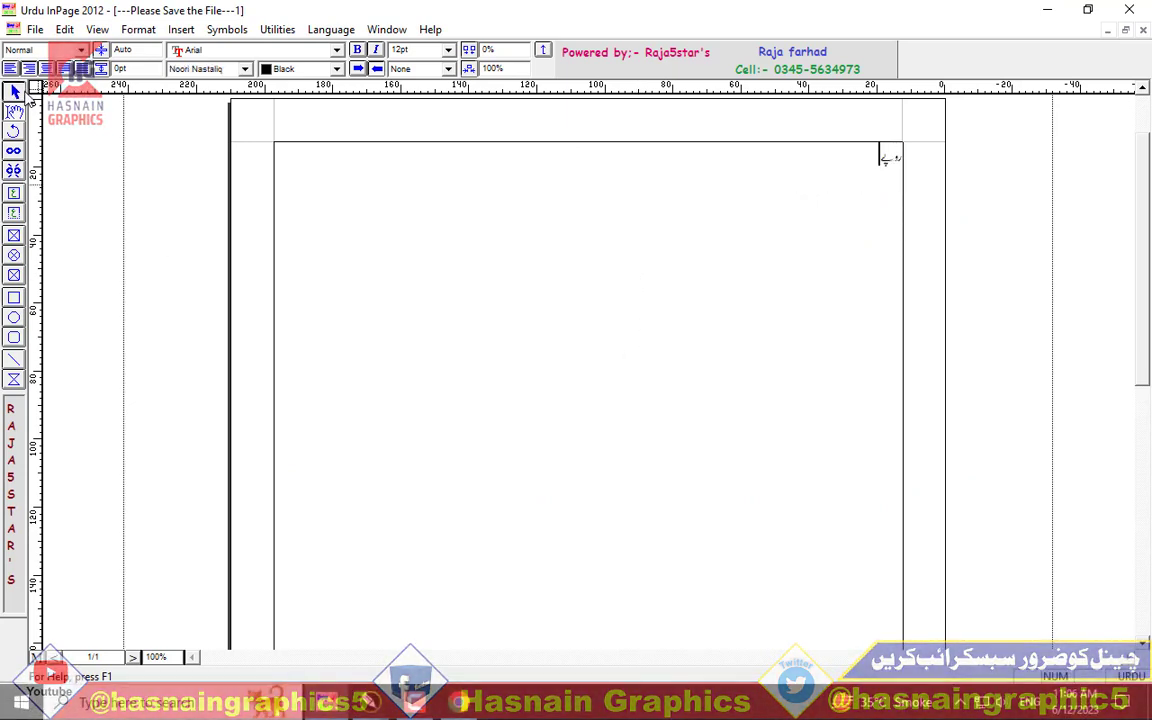
pyautogui.click(20, 92)
pyautogui.rightClick(569, 351)
pyautogui.click(602, 433)
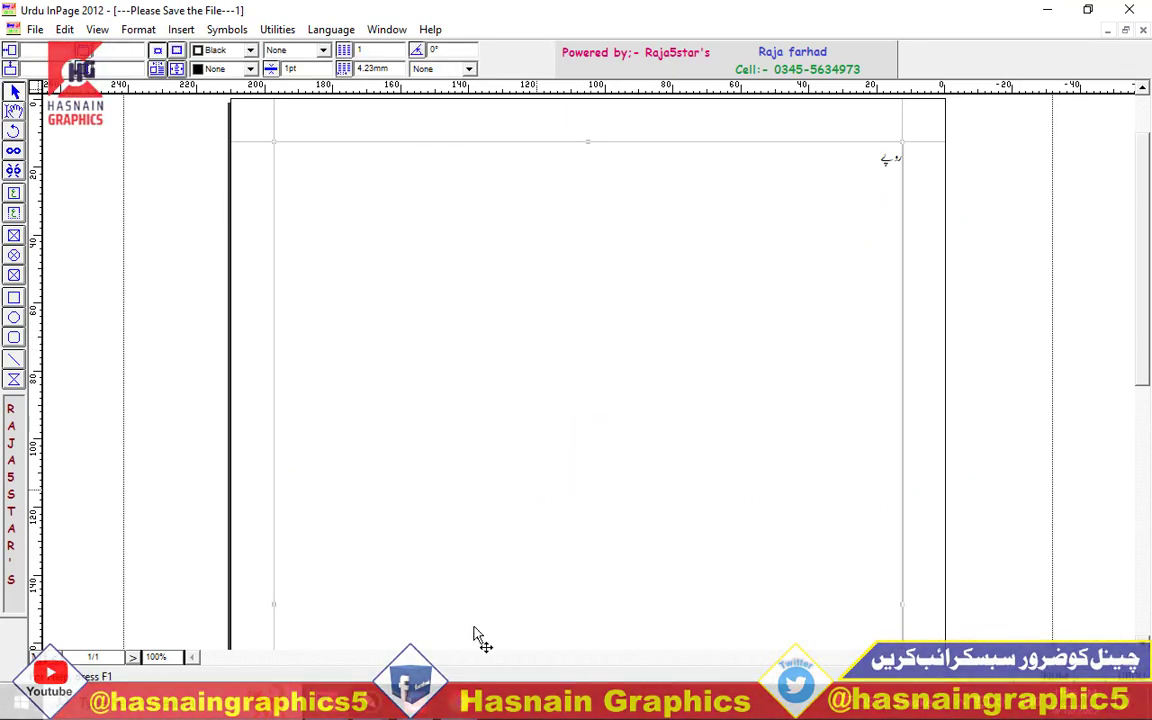
# - Switch back to CorelDRAW and paste the copied روپے text into the flyer
pyautogui.moveTo(370, 703)
pyautogui.click(270, 600)
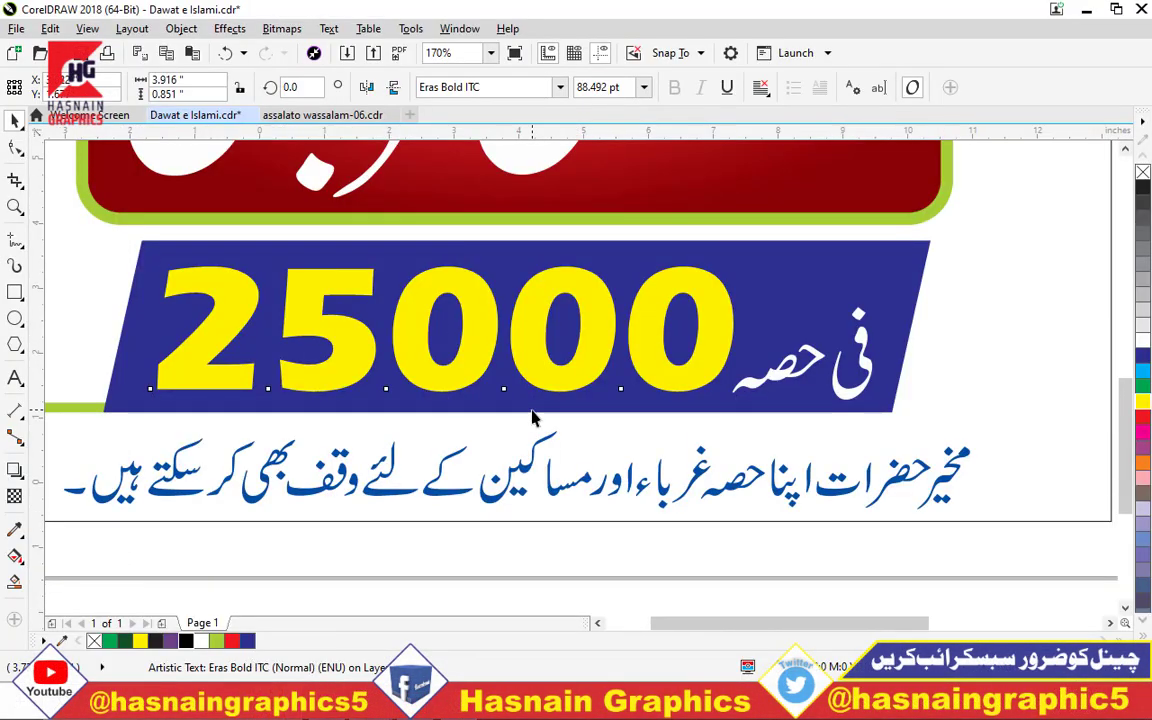
pyautogui.scroll(-3, 532, 413)
pyautogui.scroll(-2, 450, 395)
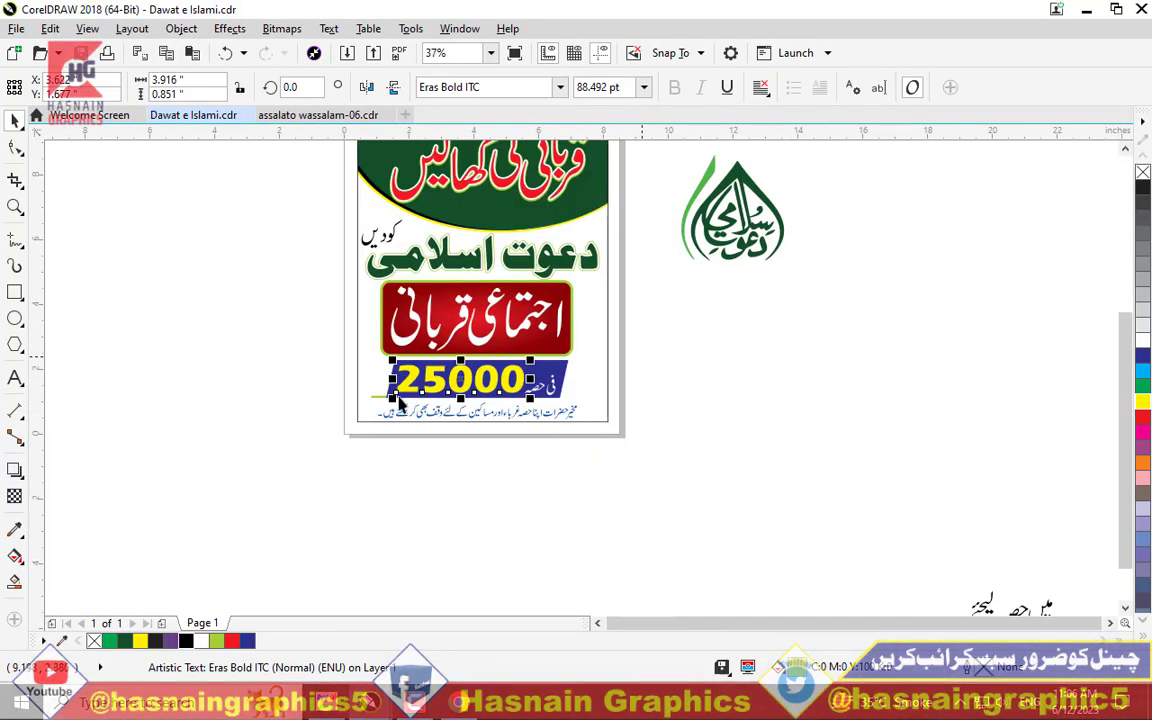
pyautogui.rightClick(224, 368)
pyautogui.click(265, 505)
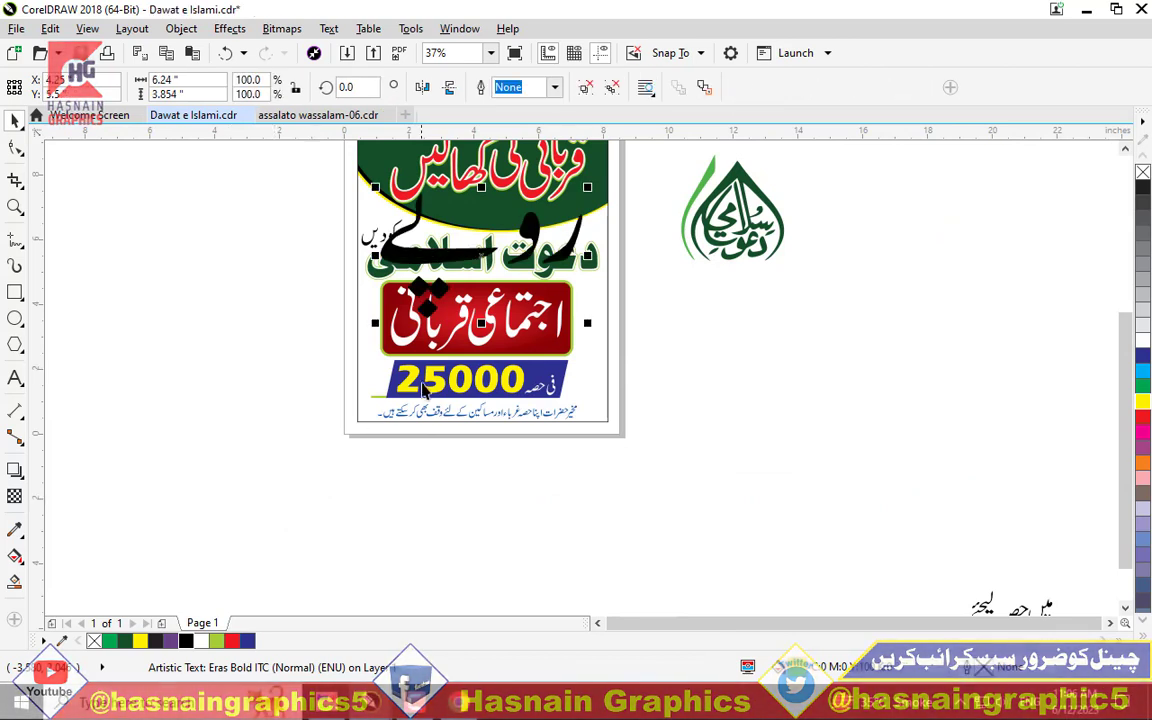
# - Shrink the pasted روپے to about 0.44 × 0.27 in and place it just left of 25000 on the blue strip
pyautogui.moveTo(413, 250); pyautogui.dragTo(198, 455)
pyautogui.moveTo(152, 395); pyautogui.dragTo(493, 395)
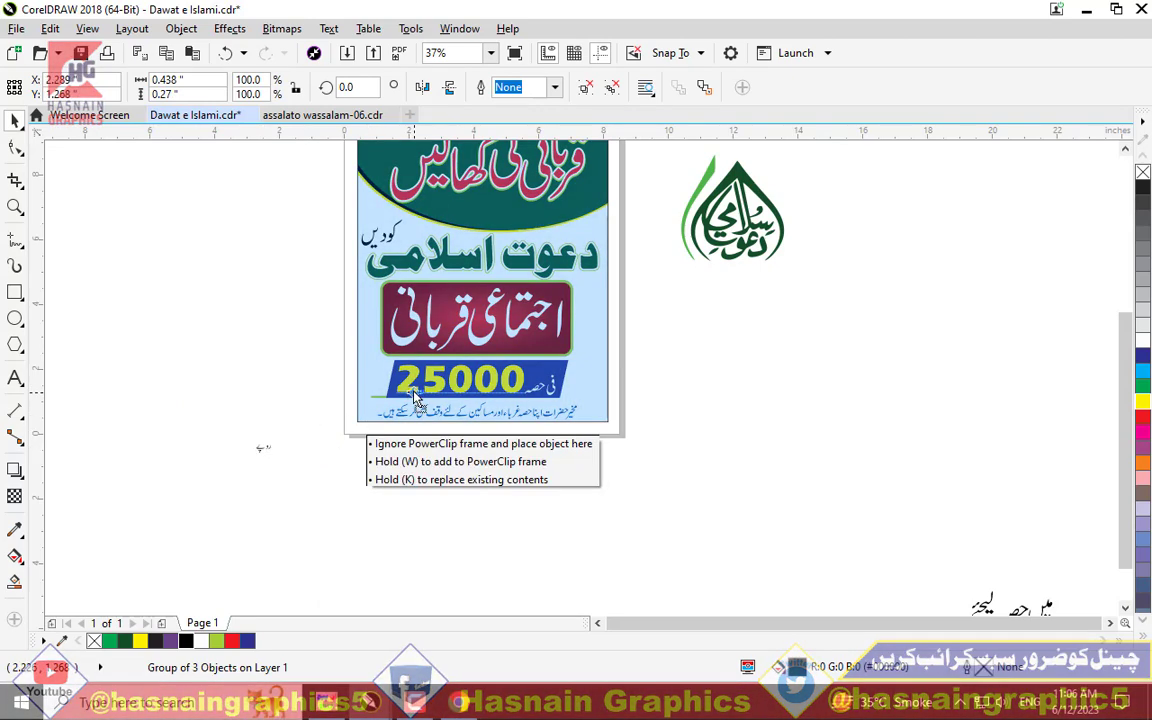
pyautogui.scroll(2, 411, 392)
pyautogui.moveTo(389, 385); pyautogui.dragTo(426, 381)
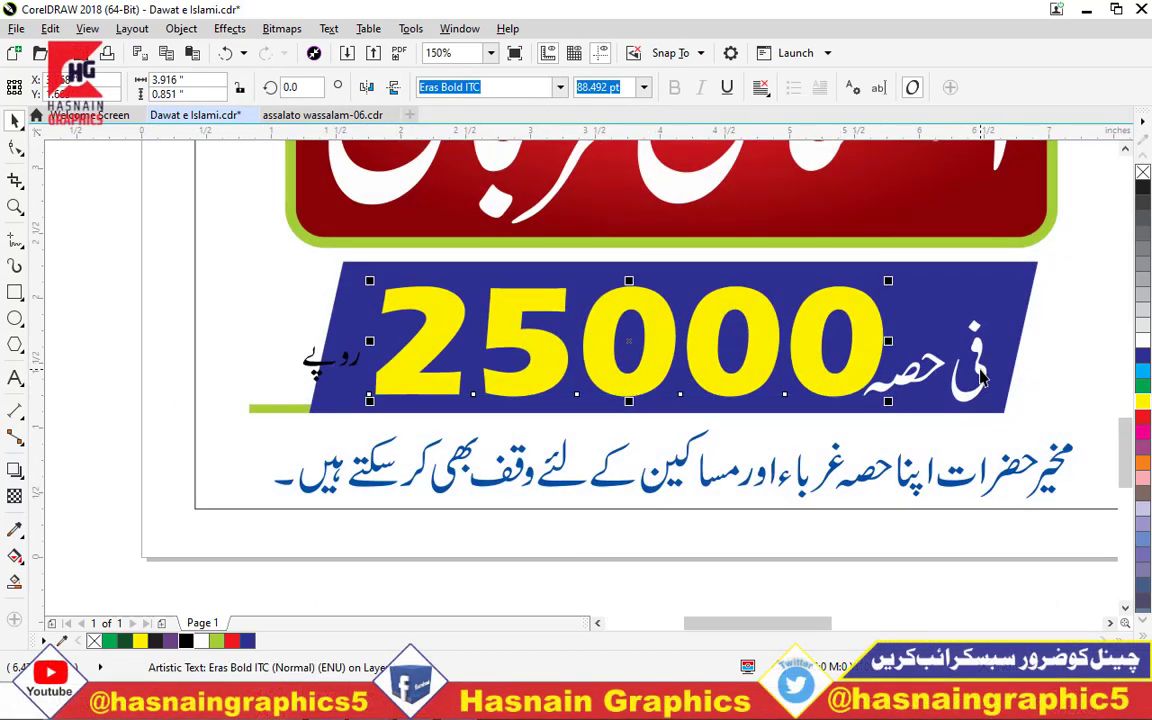
# - Stack فی above حصہ at the right end of the blue strip and shift 25000 right, close to them
pyautogui.click(976, 374)
pyautogui.press('F10')
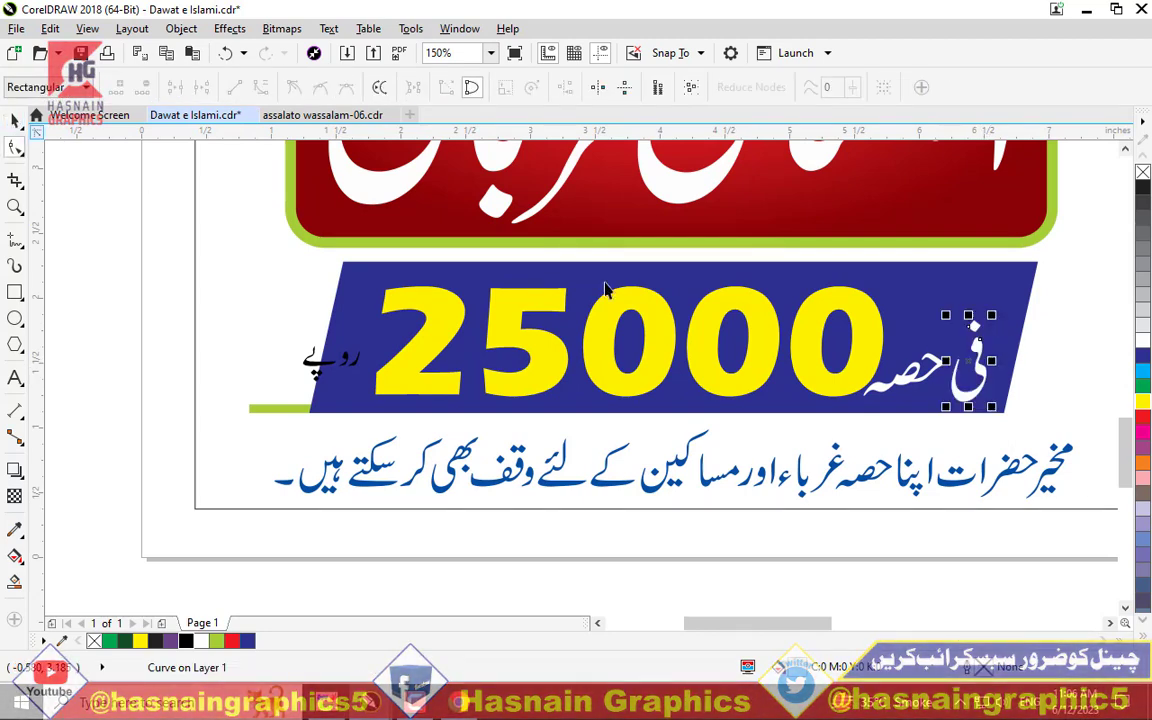
pyautogui.press('space')
pyautogui.moveTo(975, 365); pyautogui.dragTo(995, 316)
pyautogui.moveTo(936, 370)
pyautogui.mouseDown()
pyautogui.moveTo(888, 331)
pyautogui.moveTo(942, 373)
pyautogui.mouseUp()
pyautogui.moveTo(870, 360); pyautogui.dragTo(939, 350)
# - Enlarge روپے to about 0.81 × 0.5 in within the left end of the blue strip and fill it white
pyautogui.moveTo(341, 367); pyautogui.dragTo(453, 313)
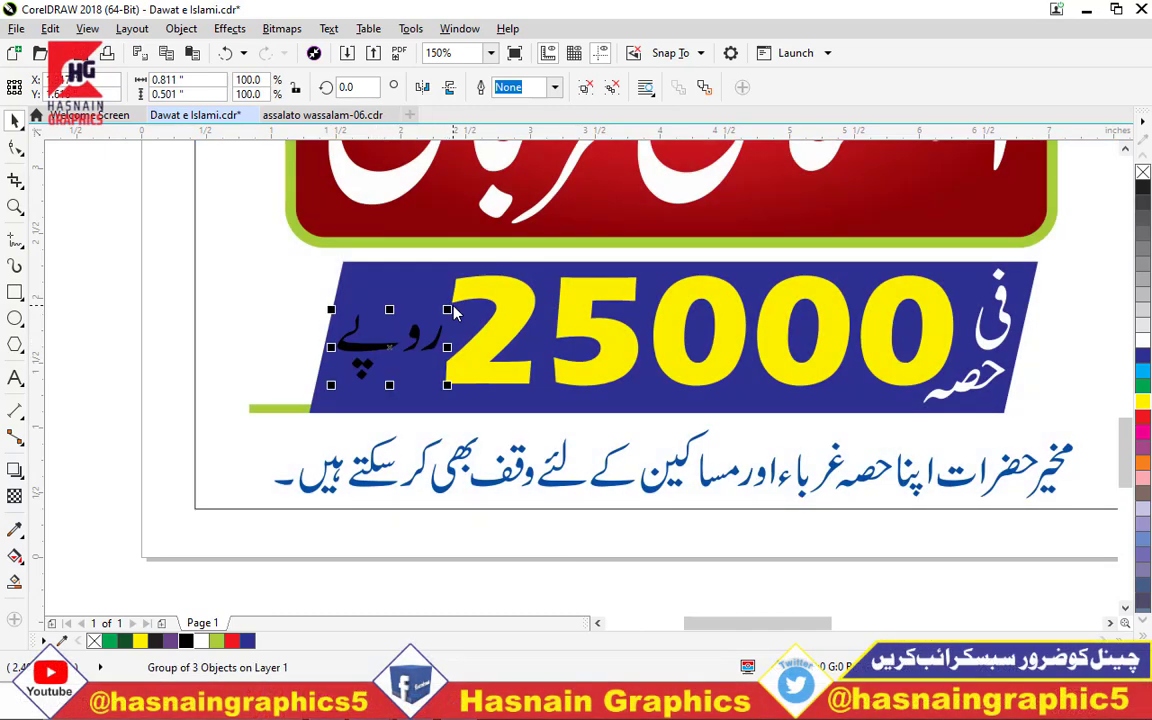
pyautogui.click(1142, 346)
pyautogui.click(508, 510)
pyautogui.scroll(-3, 510, 508)
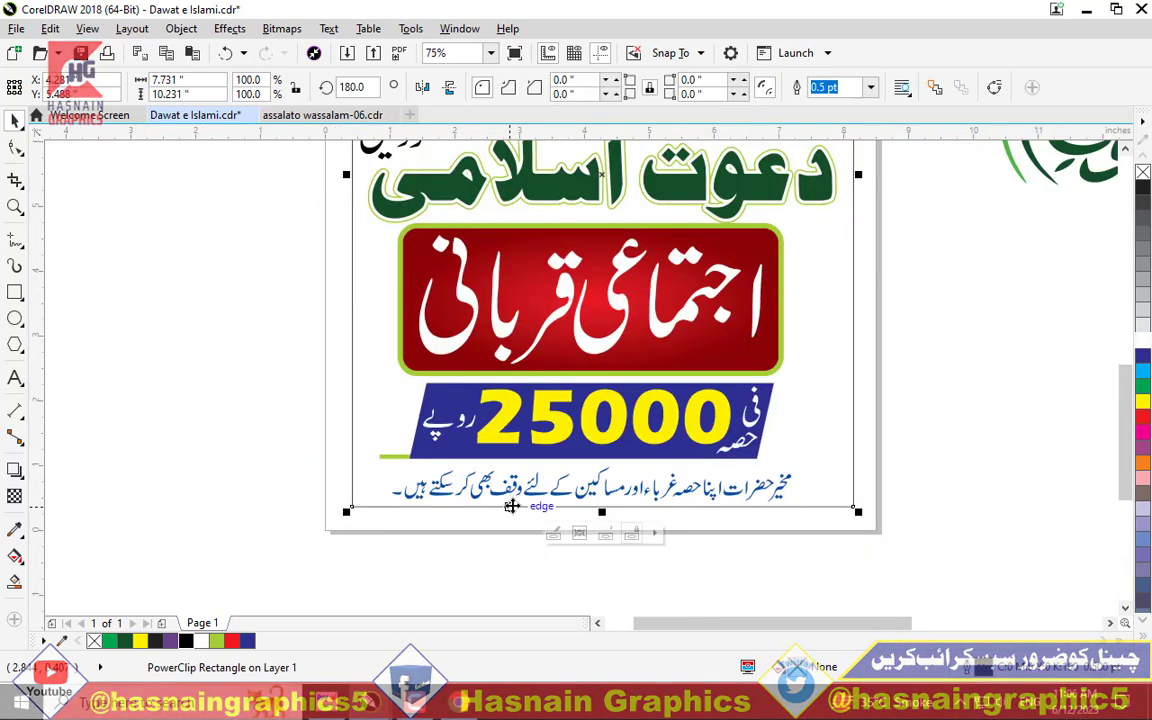
# - Move the complete drop-shaped دعوت اسلامی logo into the upper-right corner of the green header
pyautogui.scroll(-2, 587, 576)
pyautogui.moveTo(906, 255); pyautogui.dragTo(740, 432)
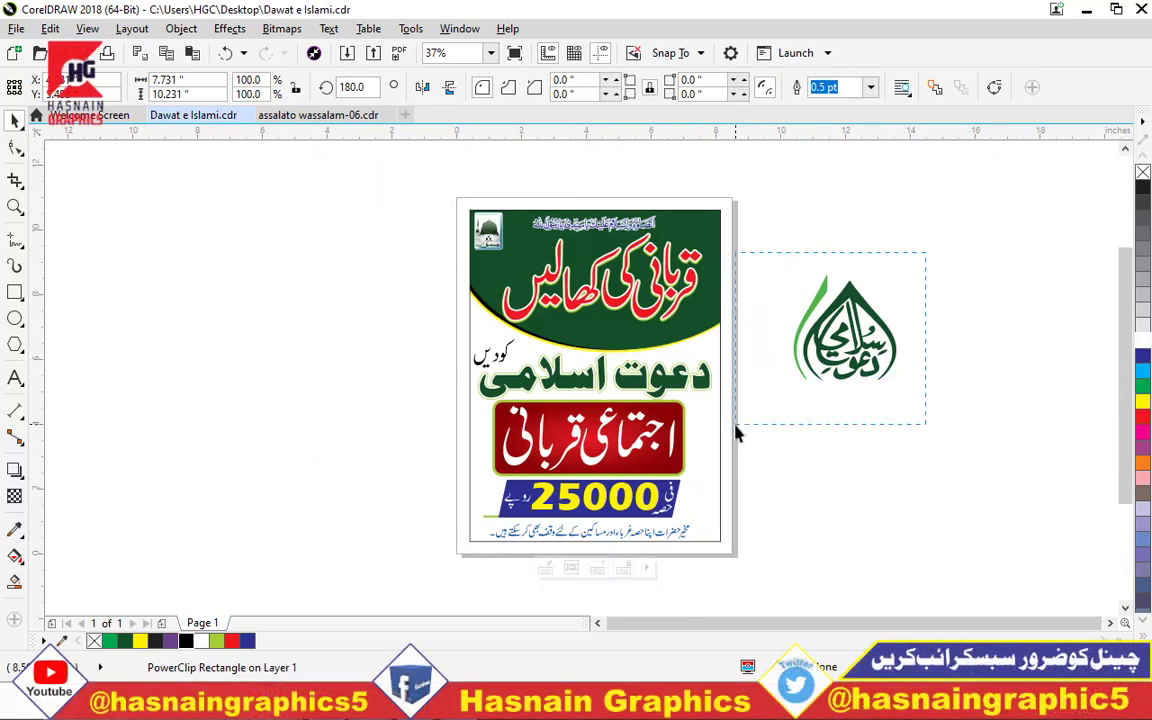
pyautogui.moveTo(900, 386); pyautogui.dragTo(740, 238)
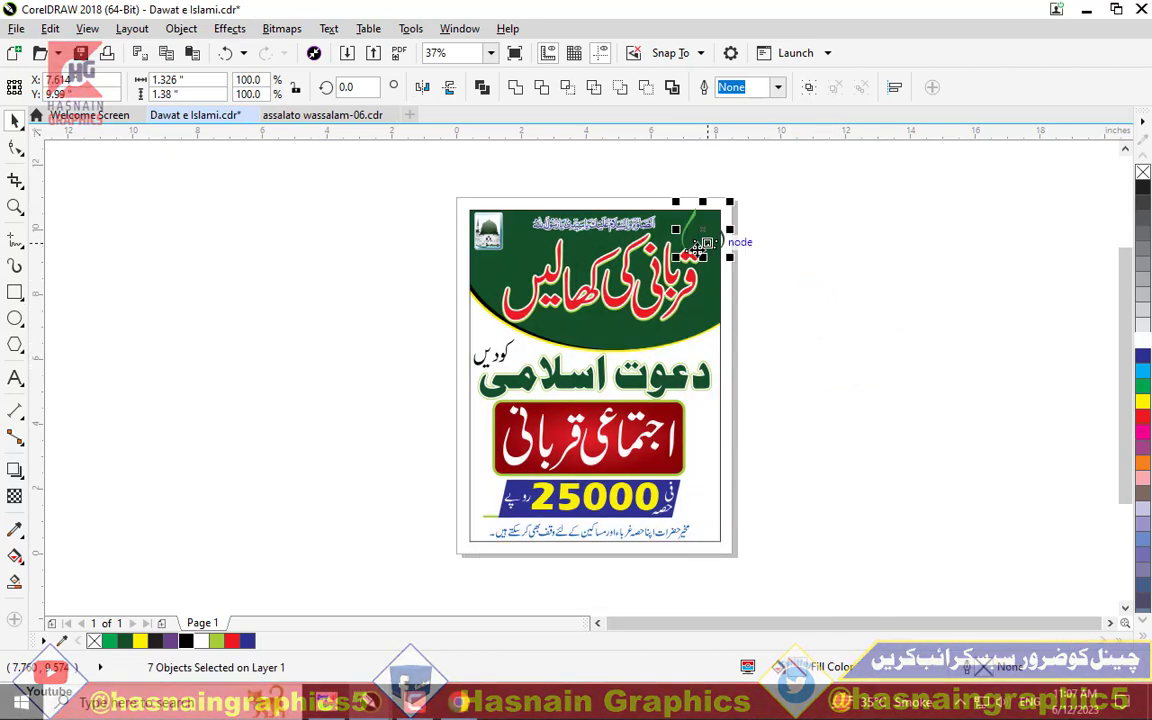
# - Resize the header's drop-shaped logo to about 0.96 × 1 in, fit it inside the corner and fill it white
pyautogui.scroll(6, 739, 291)
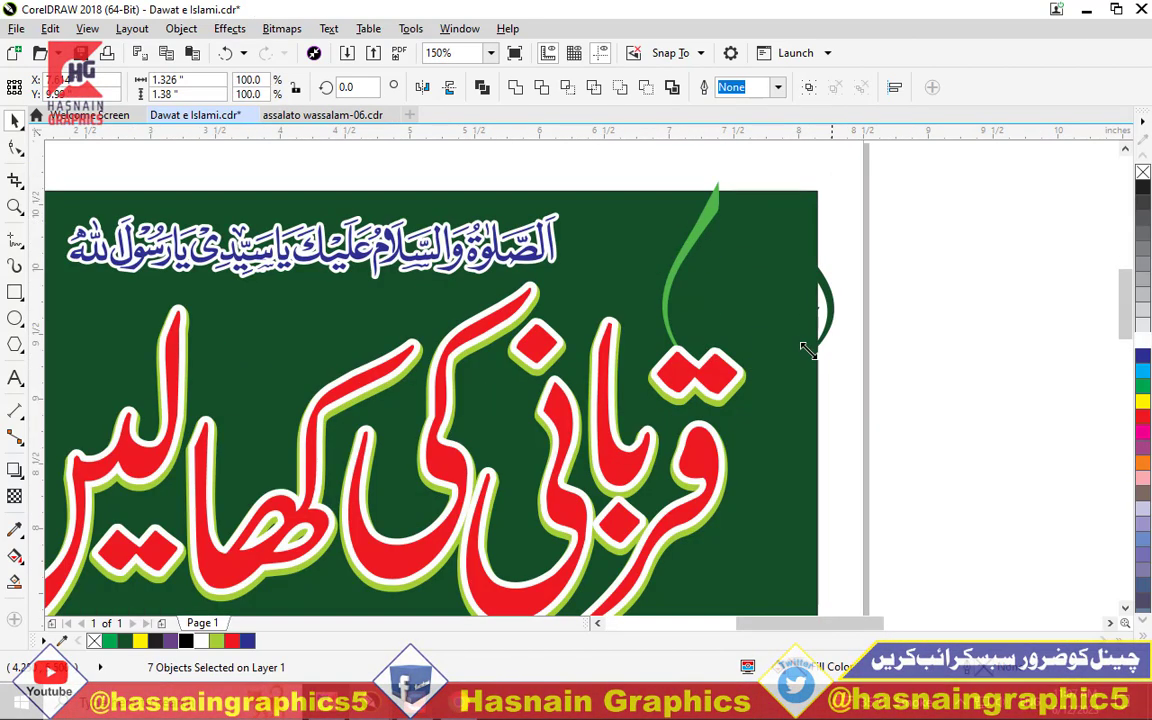
pyautogui.moveTo(838, 364); pyautogui.dragTo(786, 352)
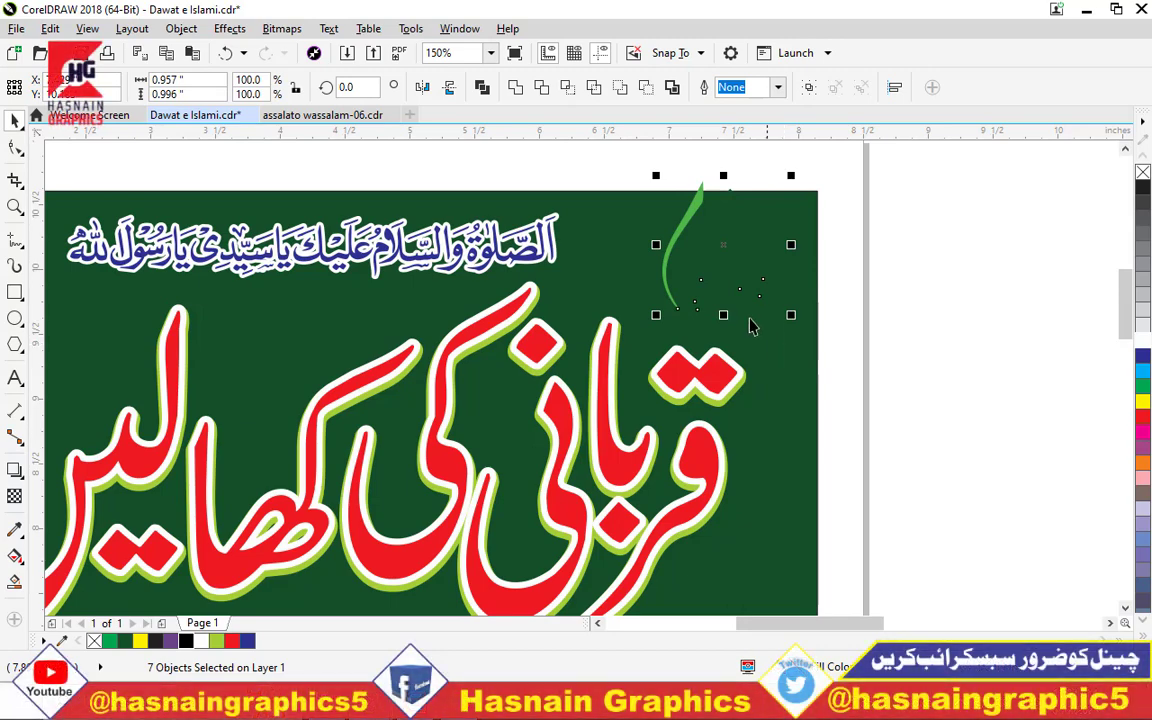
pyautogui.moveTo(723, 250); pyautogui.dragTo(724, 266)
pyautogui.click(860, 245)
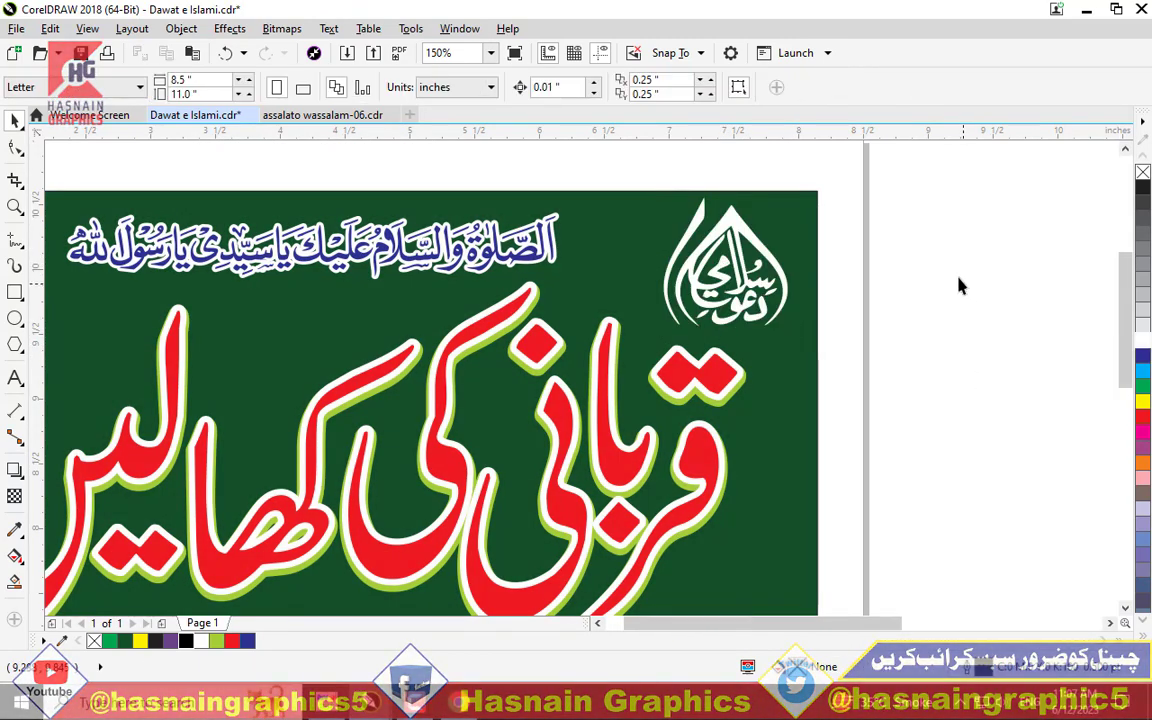
# - Check the whole flyer page and save the Dawat e Islami drawing
pyautogui.scroll(-4, 878, 370)
pyautogui.scroll(-2, 520, 312)
pyautogui.press('z')
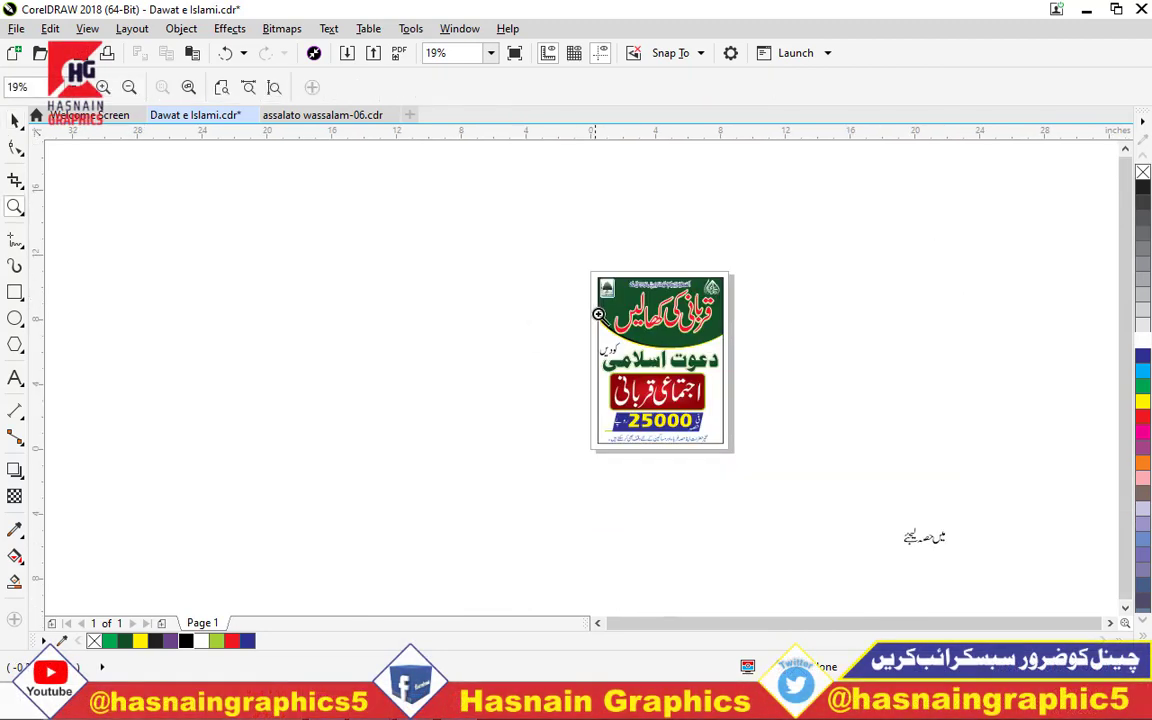
pyautogui.moveTo(577, 265); pyautogui.dragTo(737, 459)
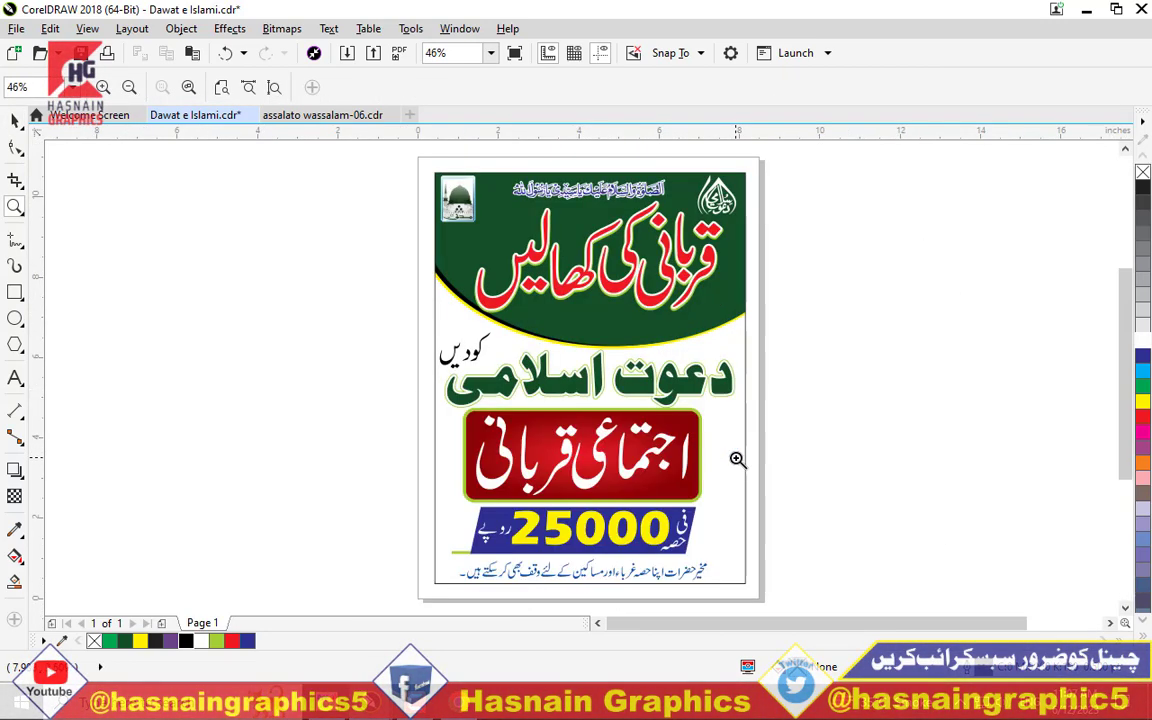
pyautogui.hotkey('ctrl', 's')
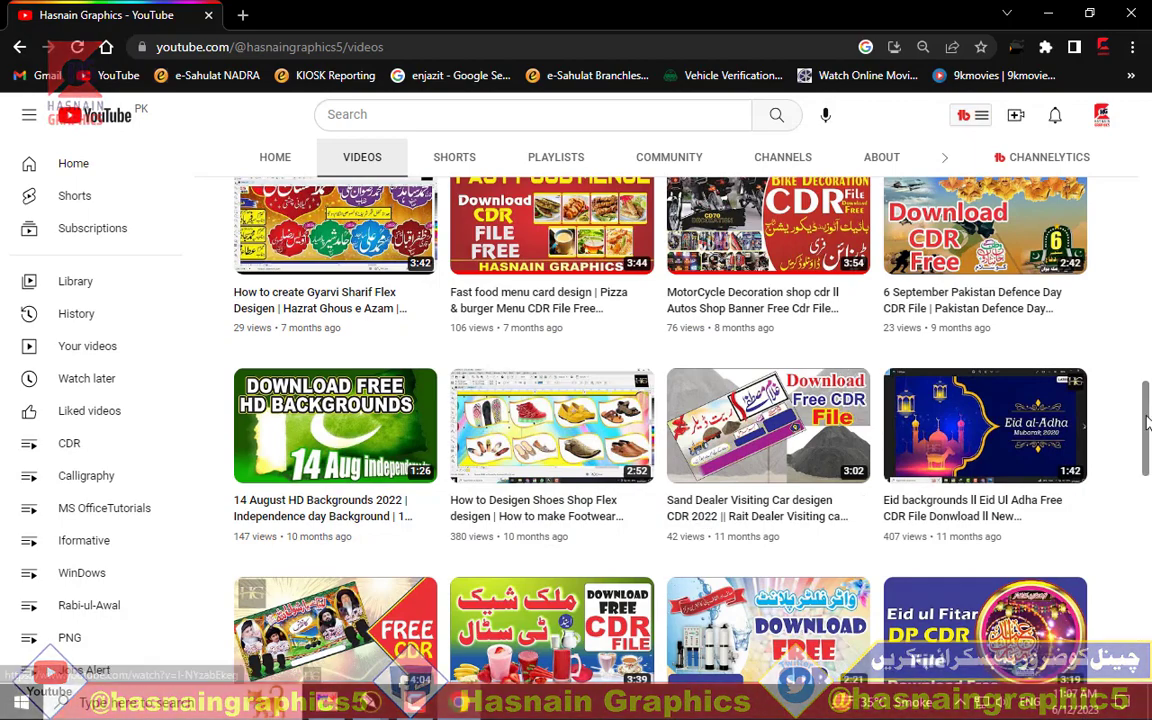
pyautogui.scroll(5, 1150, 260)
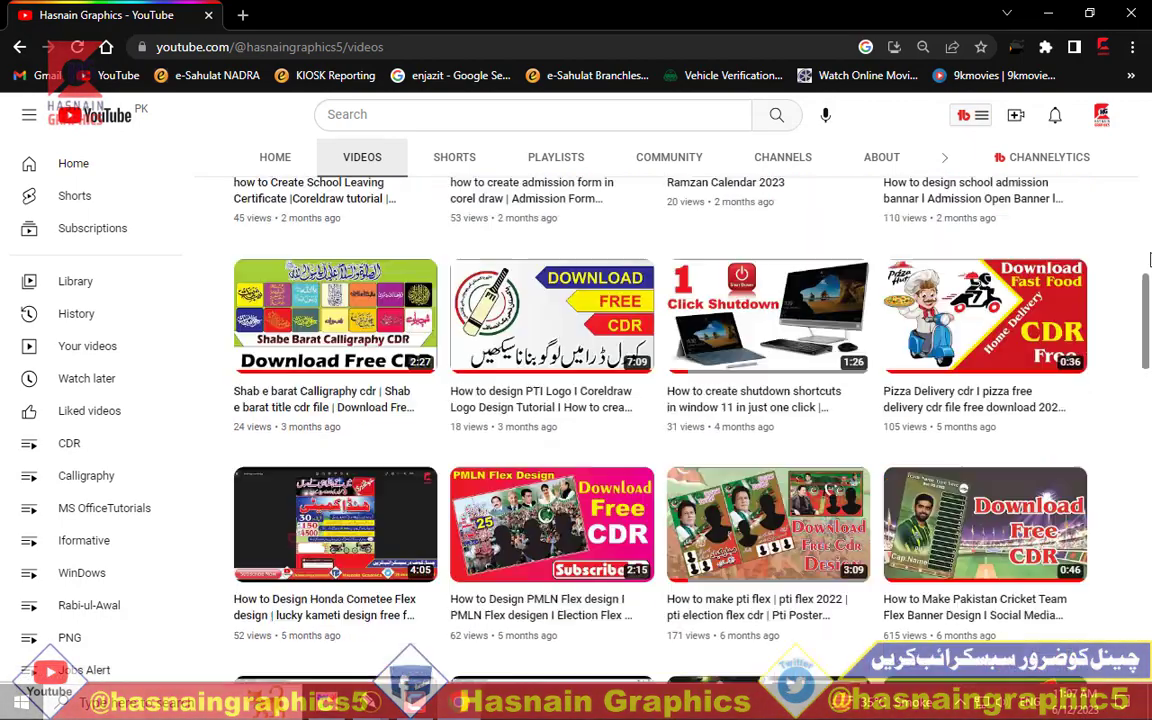
pyautogui.scroll(5, 1150, 260)
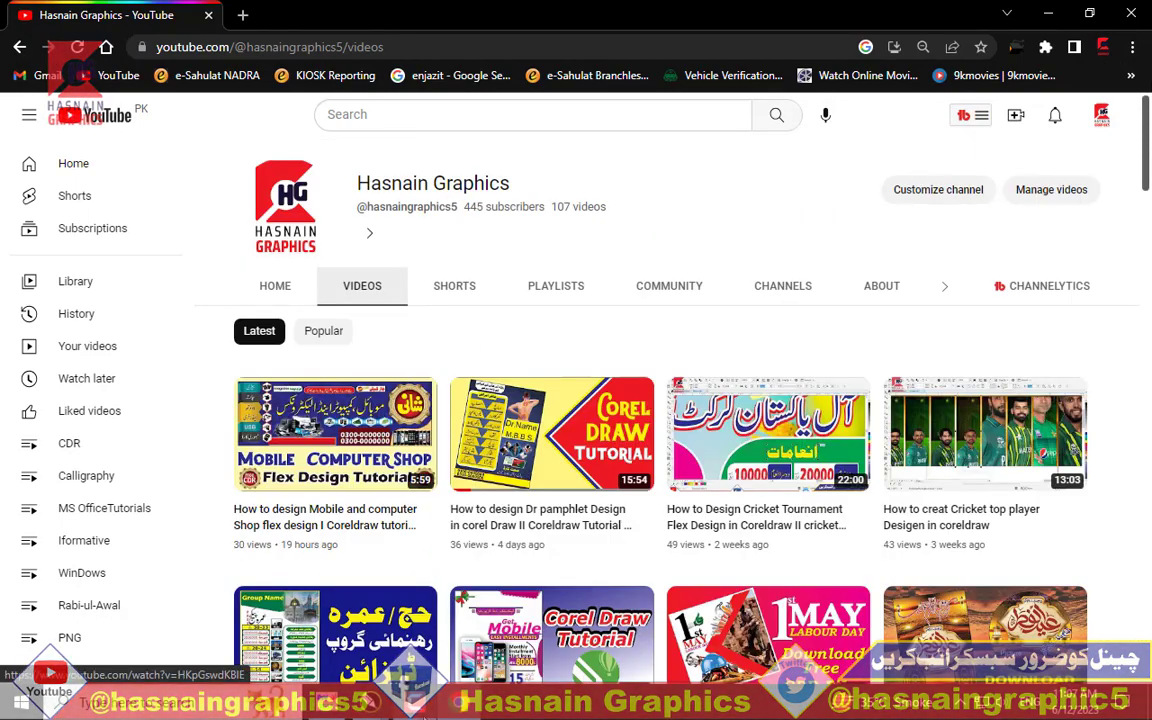